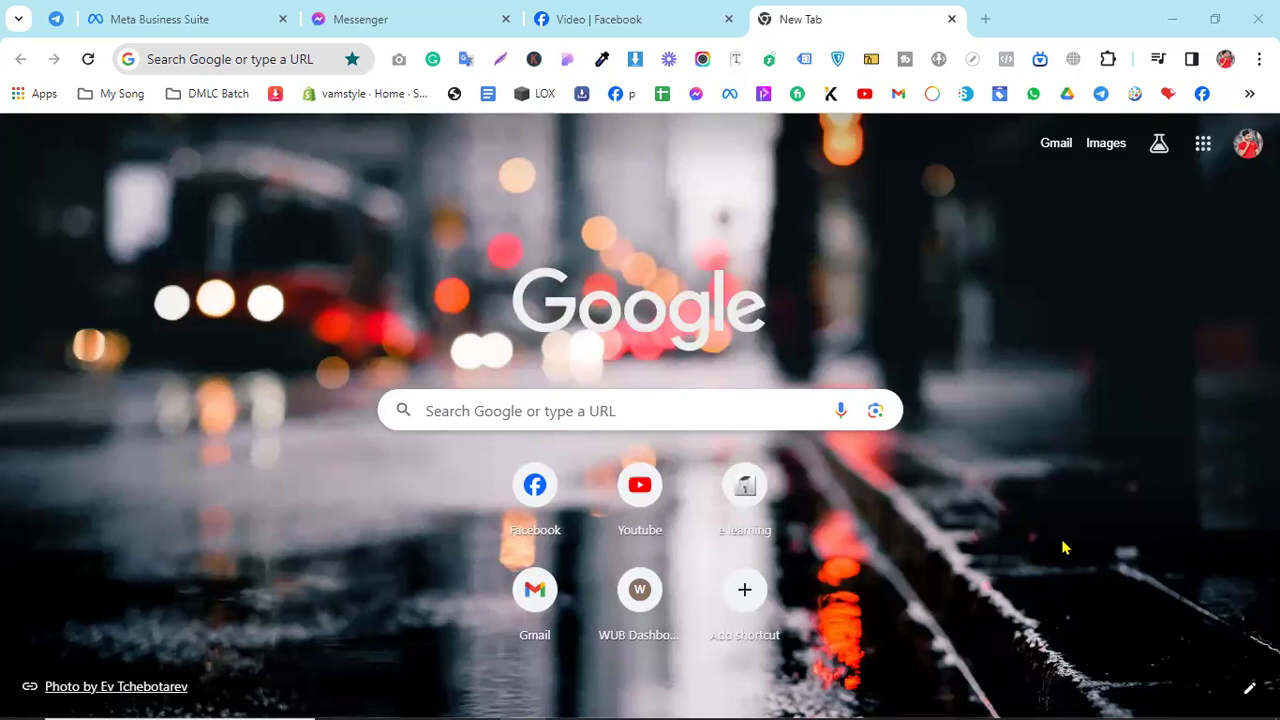
Switch to the Notepad client-hunting notes and examine the Alibaba method heading and its instruction to create a profile
{"action": "left_click", "coordinate": [660, 701]}
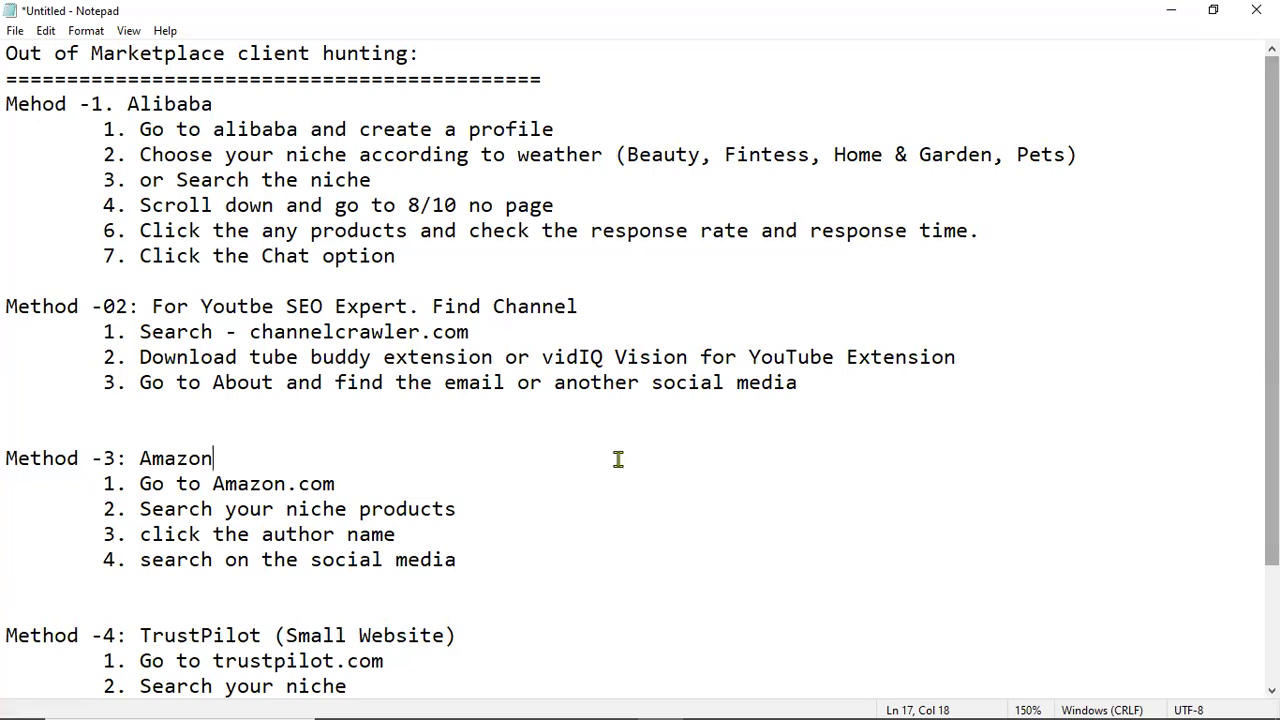
{"action": "left_click_drag", "start_coordinate": [126, 102], "coordinate": [229, 112]}
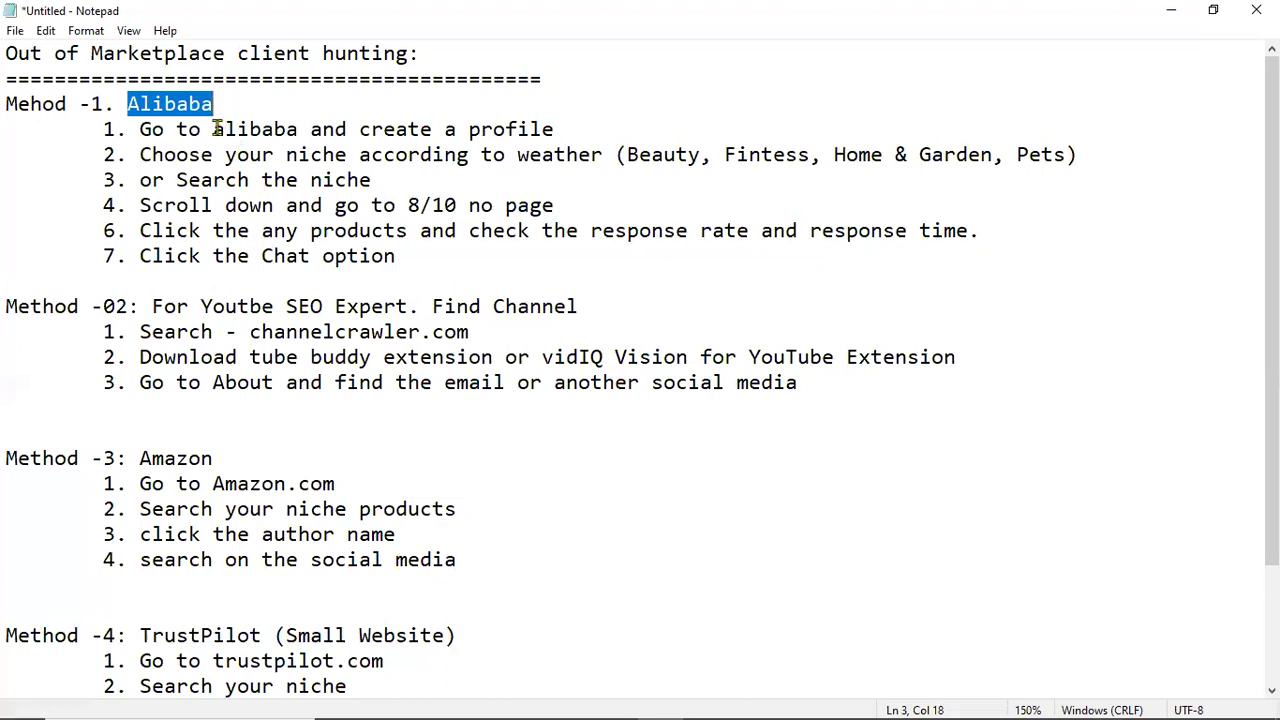
{"action": "left_click", "coordinate": [217, 129]}
{"action": "left_click_drag", "start_coordinate": [213, 104], "coordinate": [120, 103]}
{"action": "left_click", "coordinate": [138, 127]}
{"action": "mouse_move", "coordinate": [128, 103]}
{"action": "left_mouse_down"}
{"action": "mouse_move", "coordinate": [217, 104]}
{"action": "mouse_move", "coordinate": [130, 107]}
{"action": "left_mouse_up"}
{"action": "left_click", "coordinate": [215, 128]}
{"action": "left_click", "coordinate": [128, 104]}
{"action": "left_click_drag", "start_coordinate": [128, 104], "coordinate": [147, 104]}
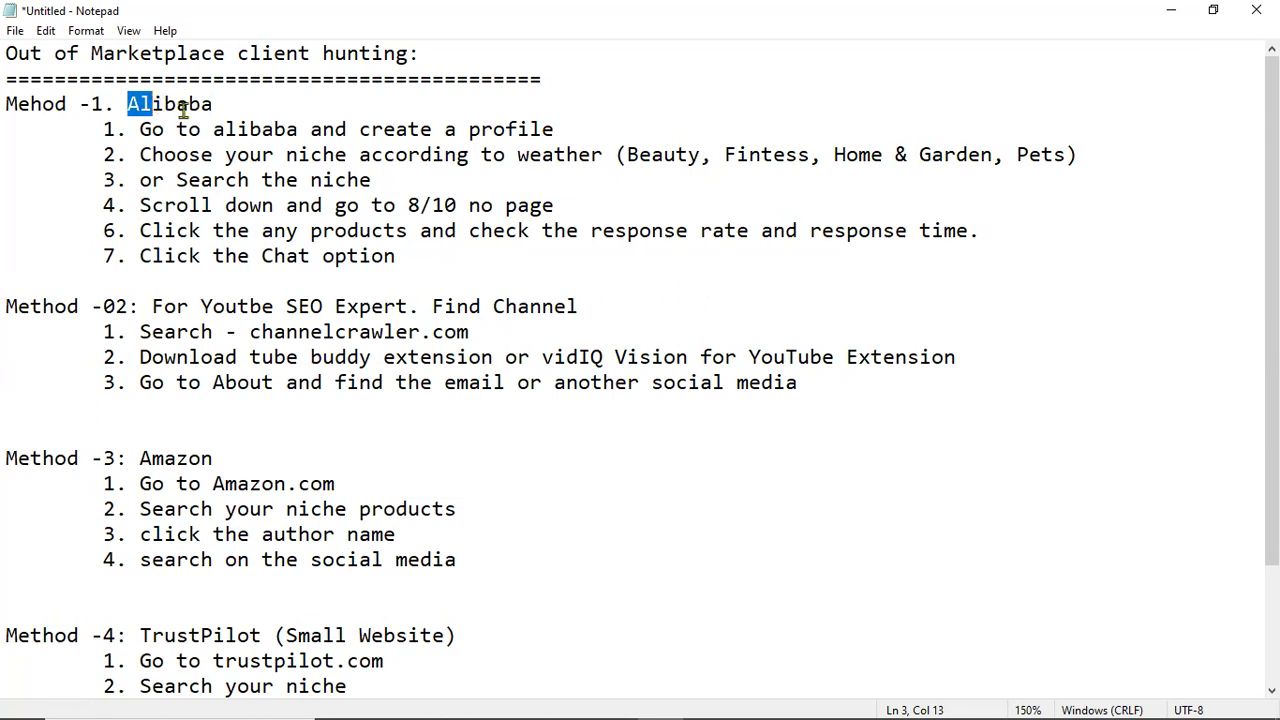
{"action": "left_click", "coordinate": [185, 104]}
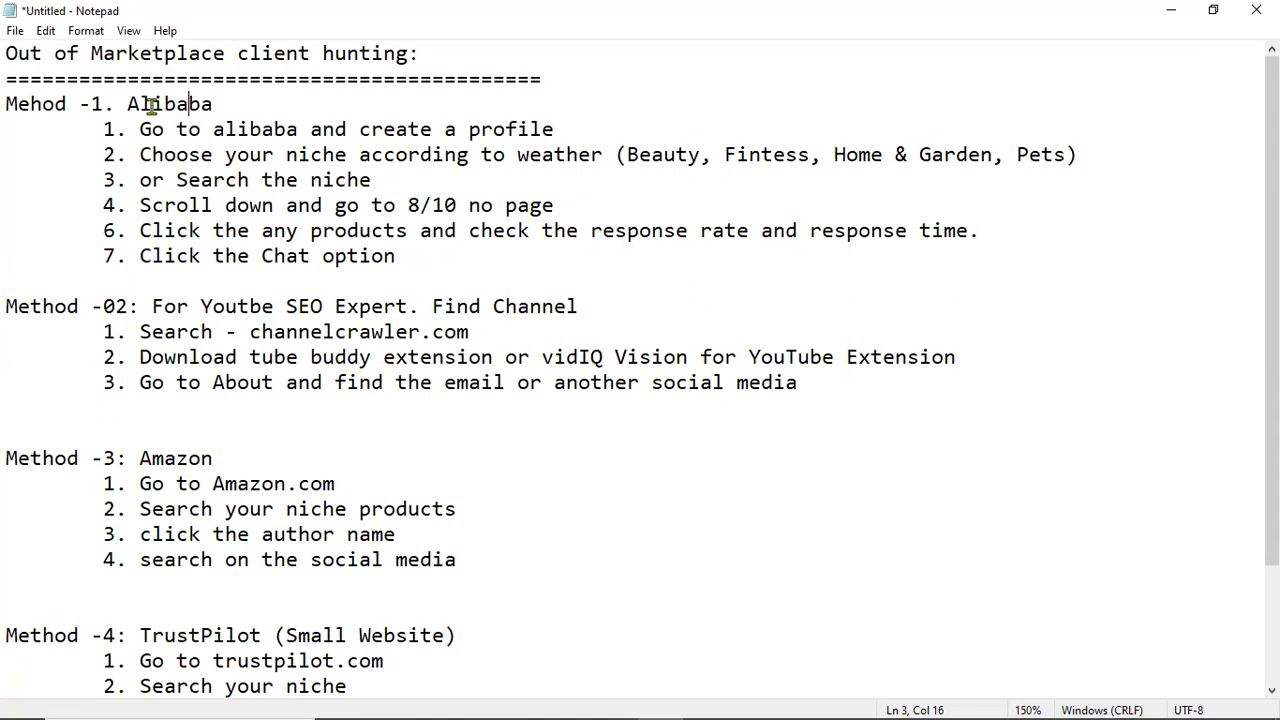
{"action": "left_click", "coordinate": [139, 104]}
{"action": "mouse_move", "coordinate": [139, 104]}
{"action": "left_mouse_down"}
{"action": "mouse_move", "coordinate": [172, 104]}
{"action": "mouse_move", "coordinate": [131, 105]}
{"action": "left_mouse_up"}
{"action": "left_click", "coordinate": [176, 104]}
{"action": "left_click", "coordinate": [216, 104]}
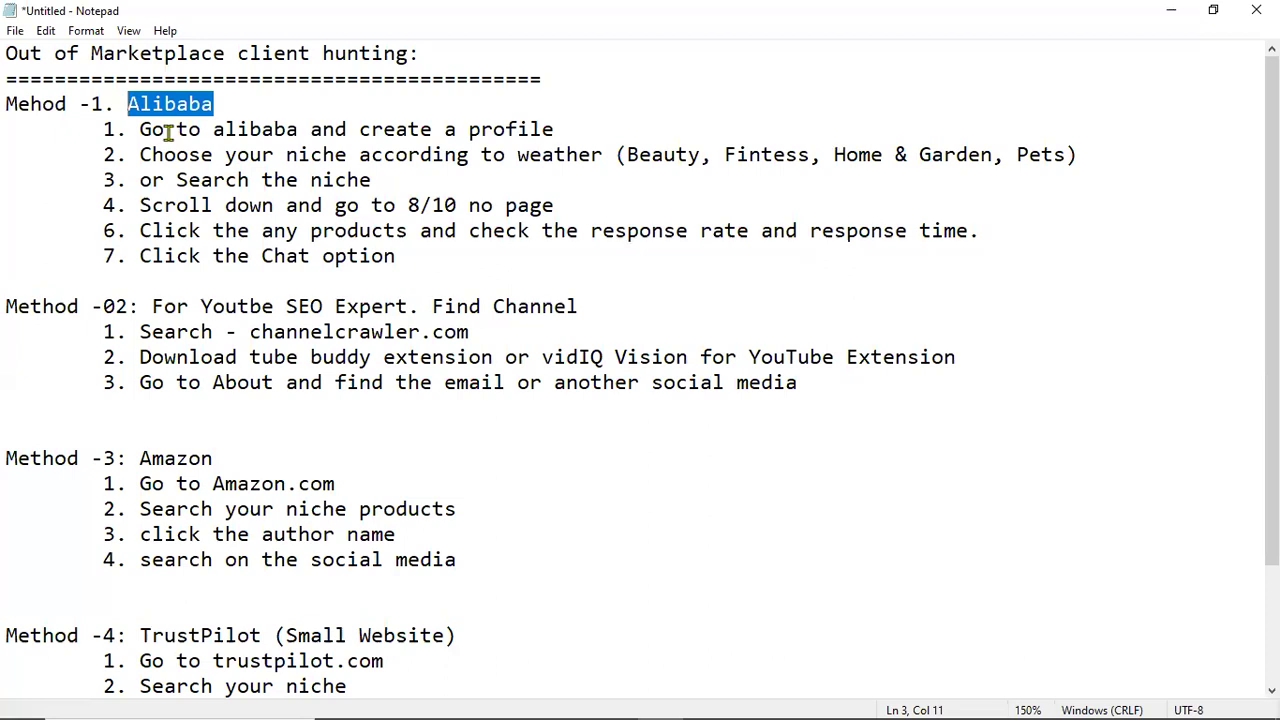
{"action": "left_click", "coordinate": [168, 131]}
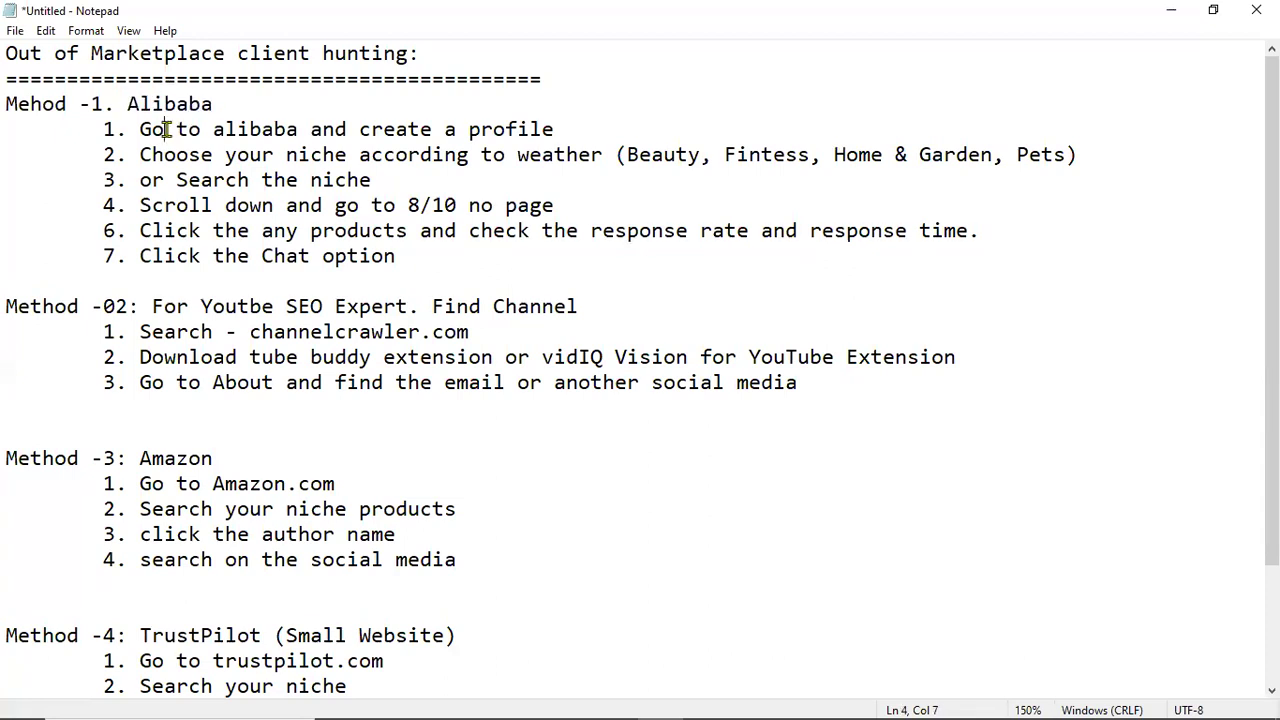
{"action": "left_click_drag", "start_coordinate": [122, 102], "coordinate": [578, 130]}
Put the notes away and open alibaba.com in the Chrome browser
{"action": "left_click", "coordinate": [1171, 12]}
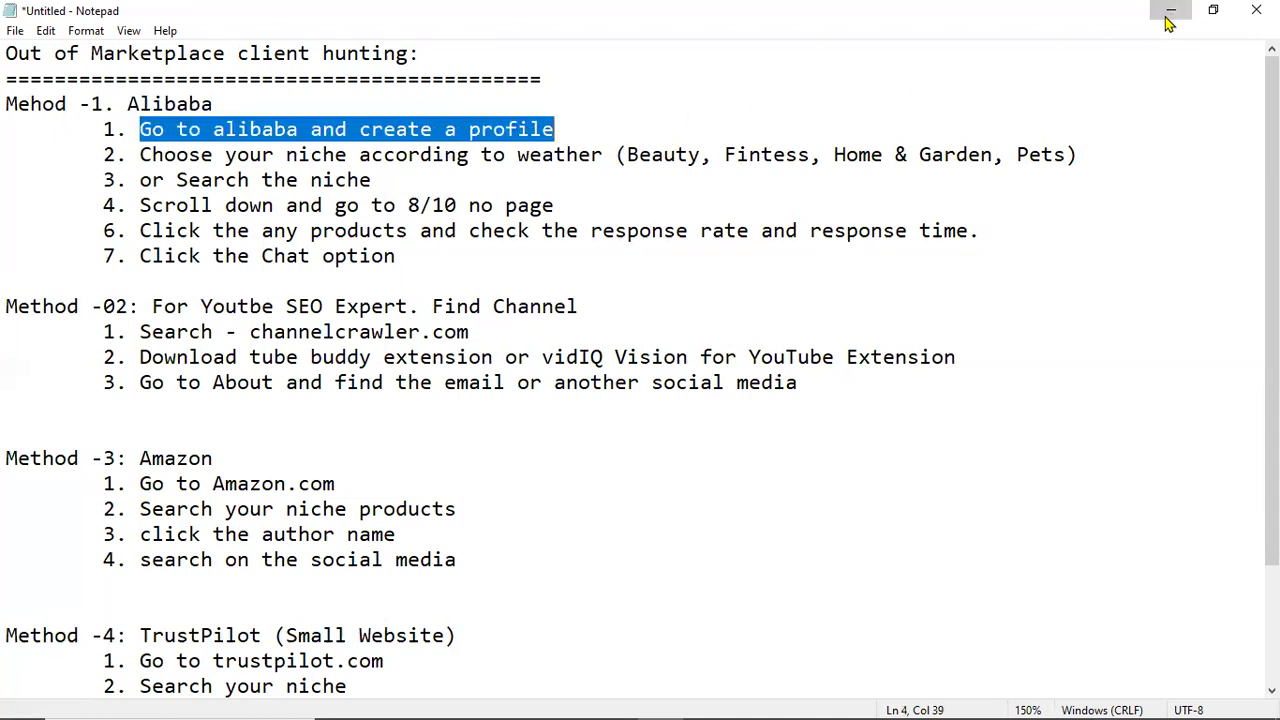
{"action": "left_click", "coordinate": [262, 60]}
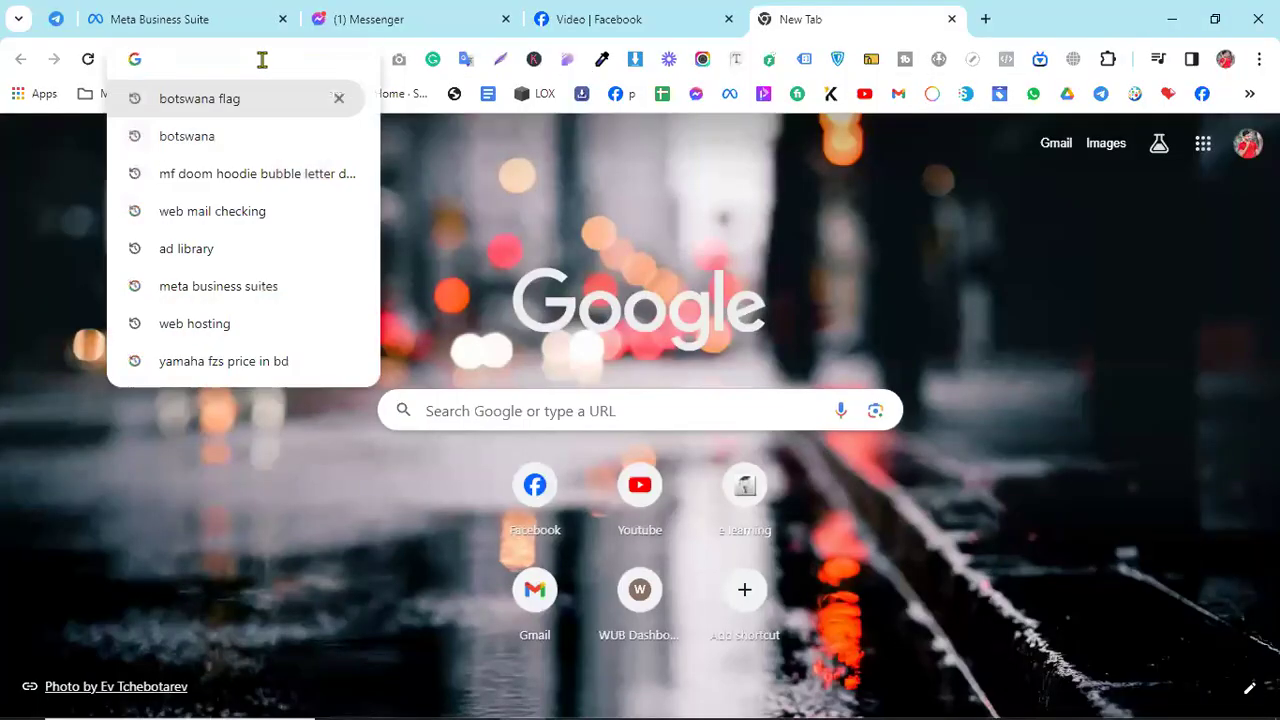
{"action": "type", "text": "alibaba.com"}
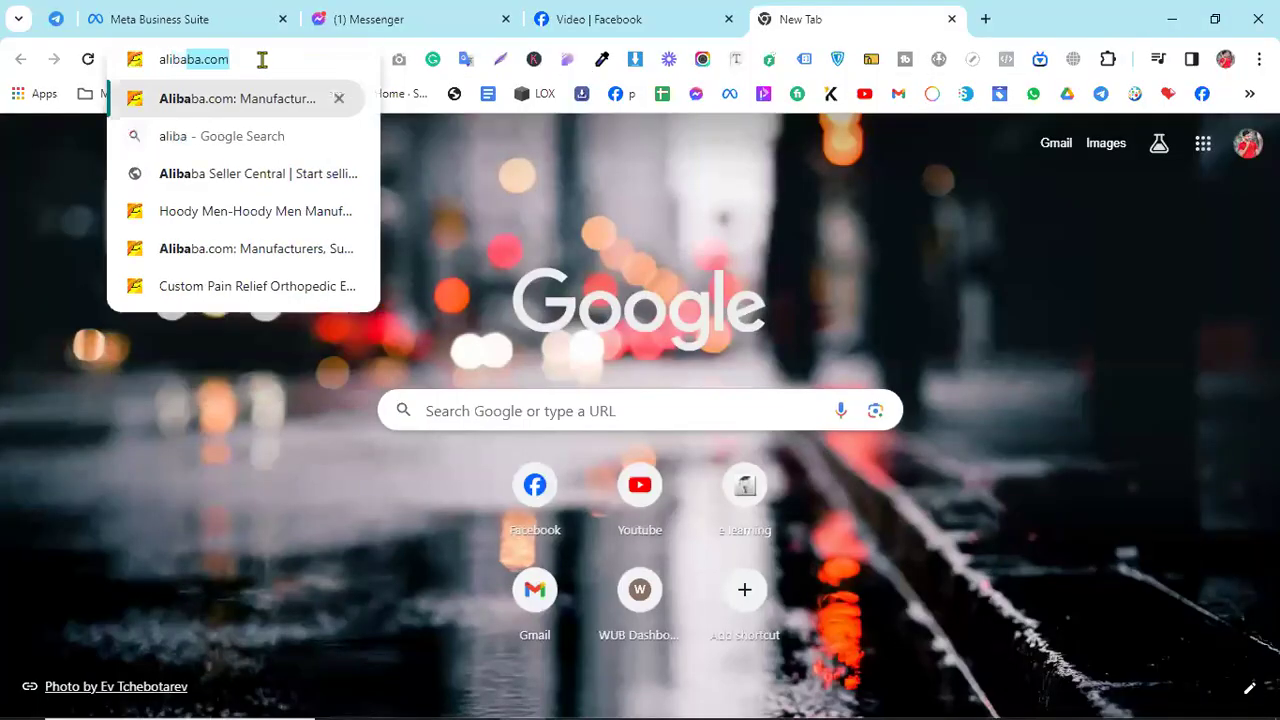
{"action": "key", "text": "Return"}
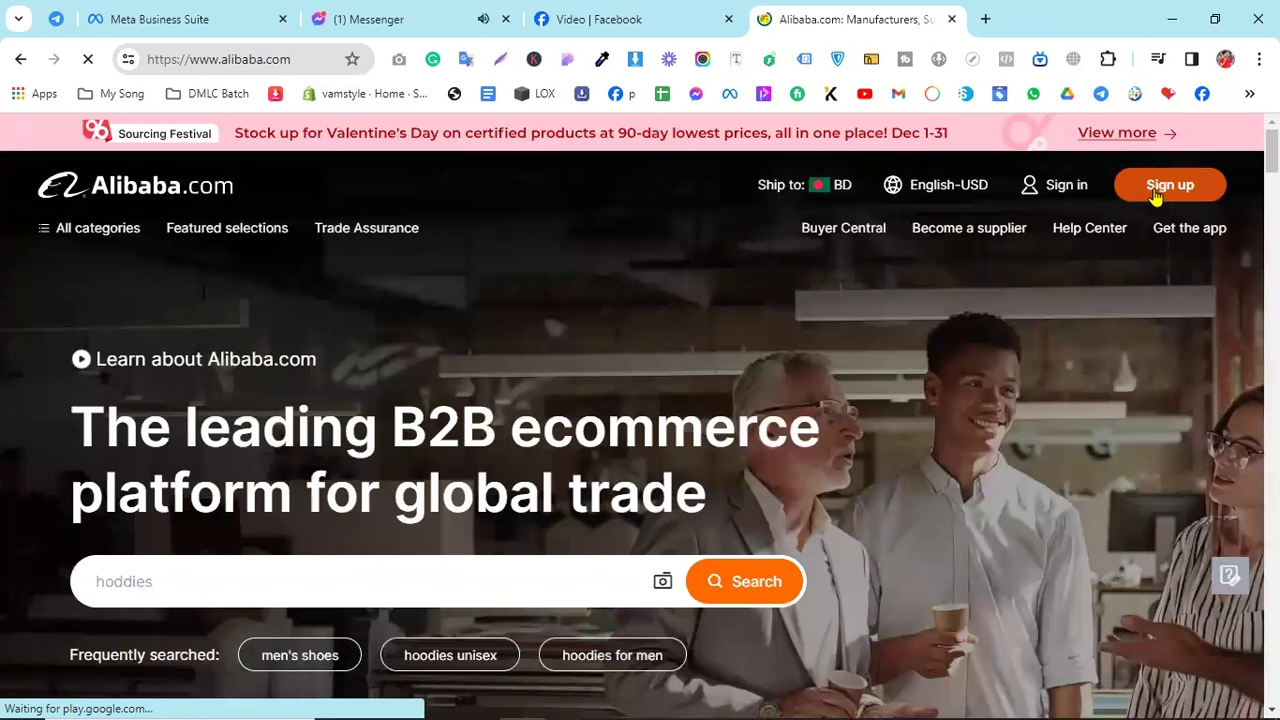
Open the Alibaba sign-up form, view the Join Alibaba.com fields, and sign in with the first listed Google account
{"action": "left_click", "coordinate": [1152, 195]}
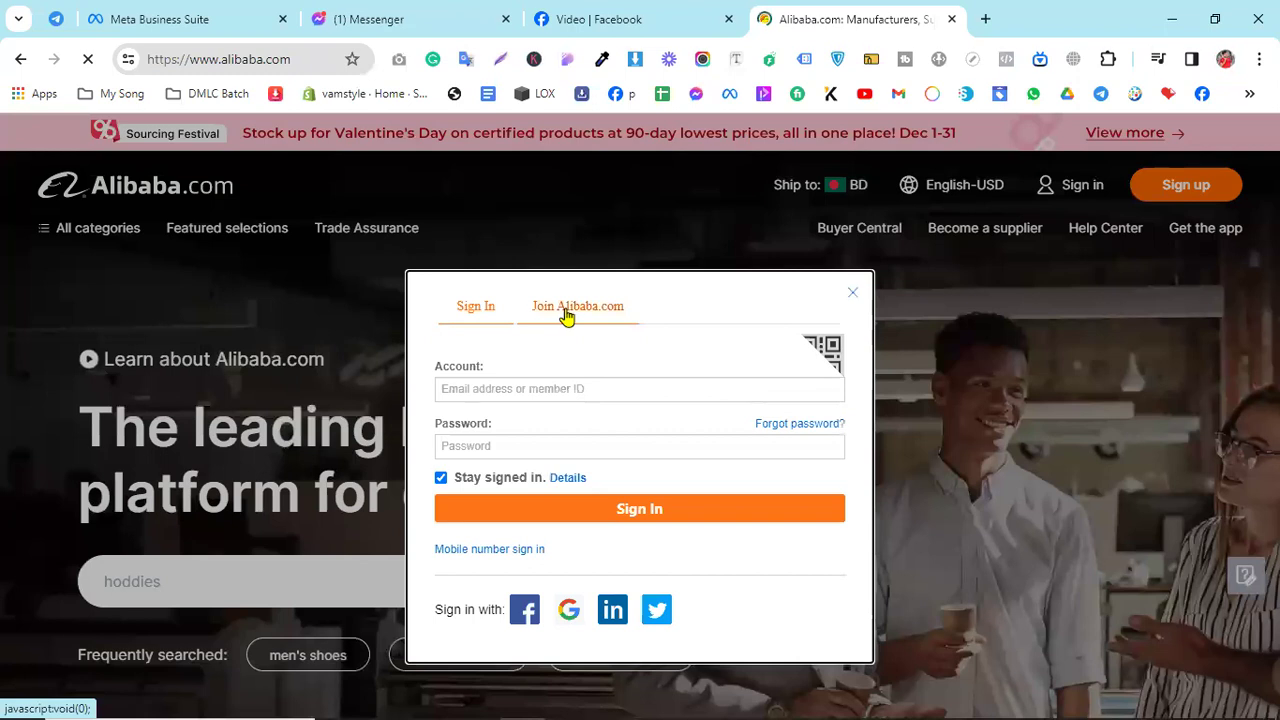
{"action": "left_click", "coordinate": [567, 310]}
{"action": "scroll", "coordinate": [680, 266], "scroll_direction": "down", "scroll_amount": 2}
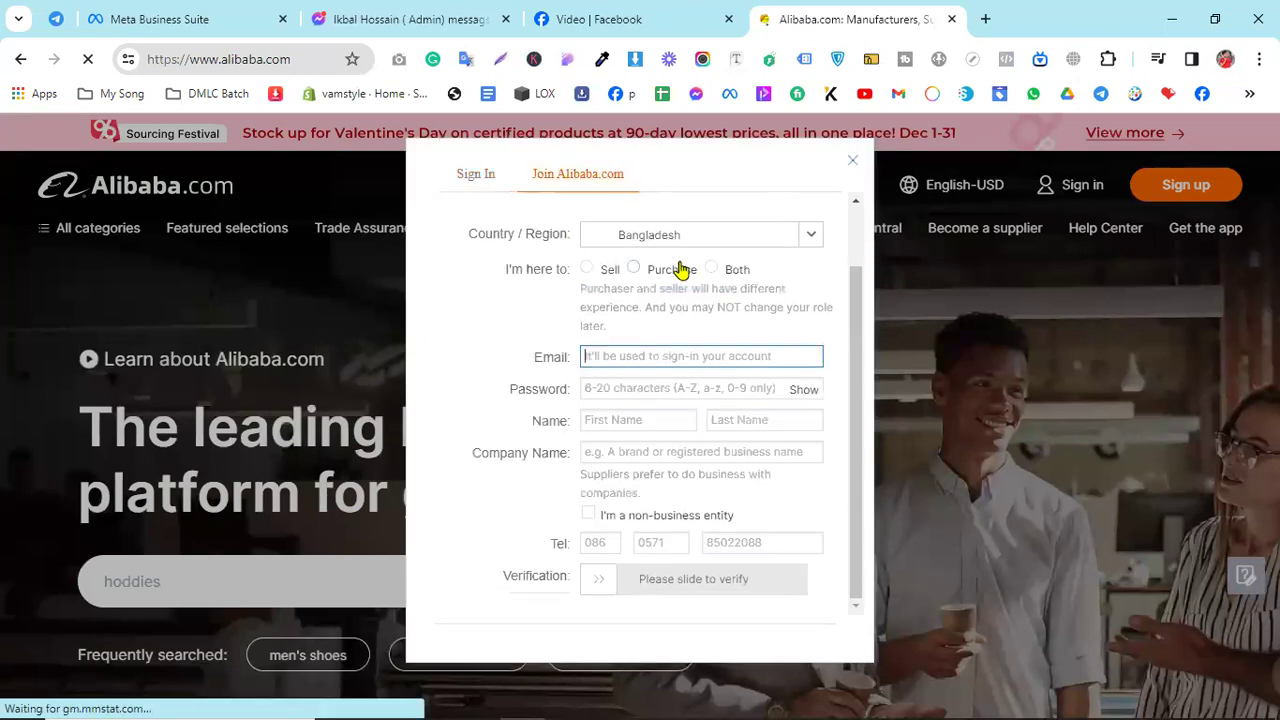
{"action": "scroll", "coordinate": [655, 250], "scroll_direction": "up", "scroll_amount": 2}
{"action": "left_click", "coordinate": [645, 230]}
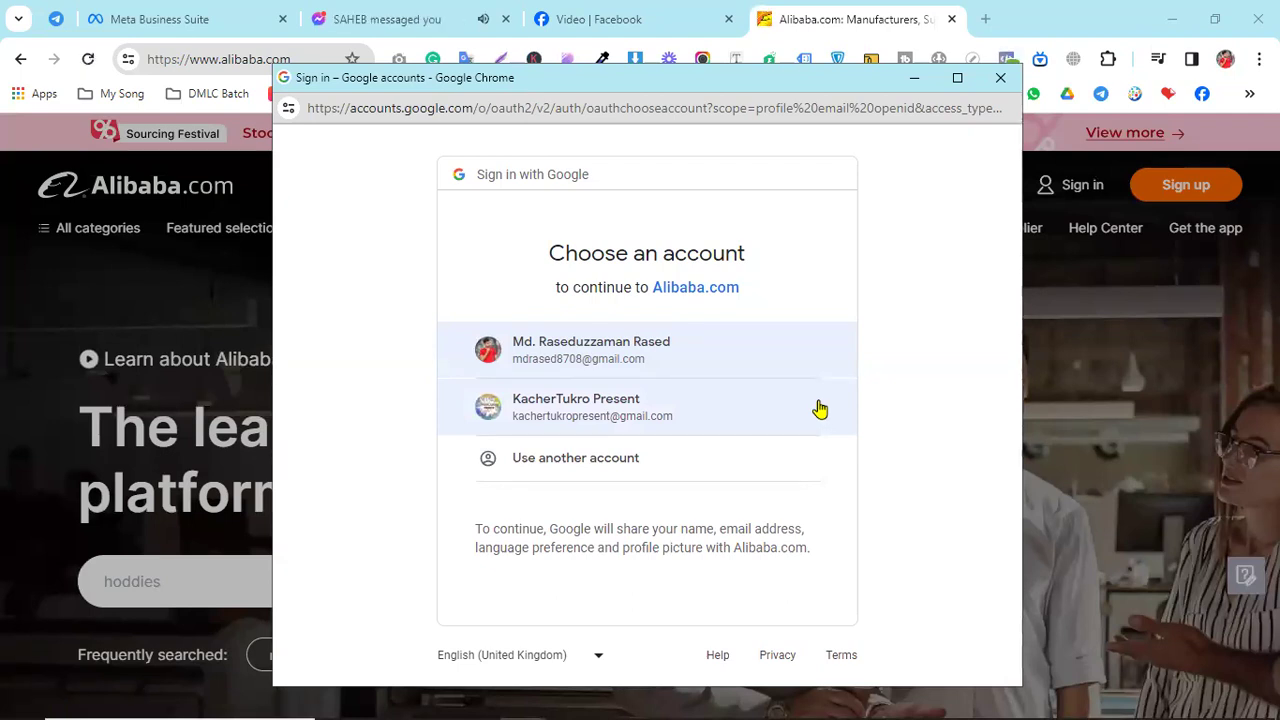
{"action": "left_click", "coordinate": [580, 352]}
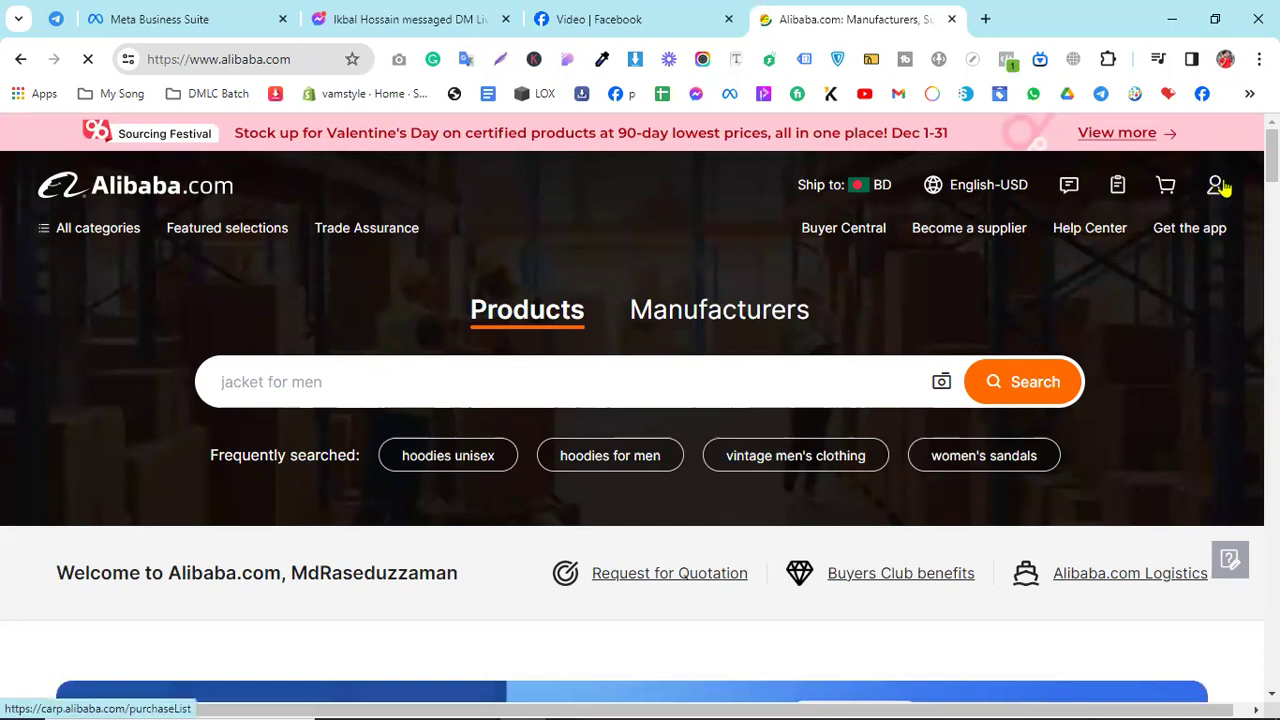
Open My Alibaba from the account options and go to the Manage account page
{"action": "mouse_move", "coordinate": [1214, 190]}
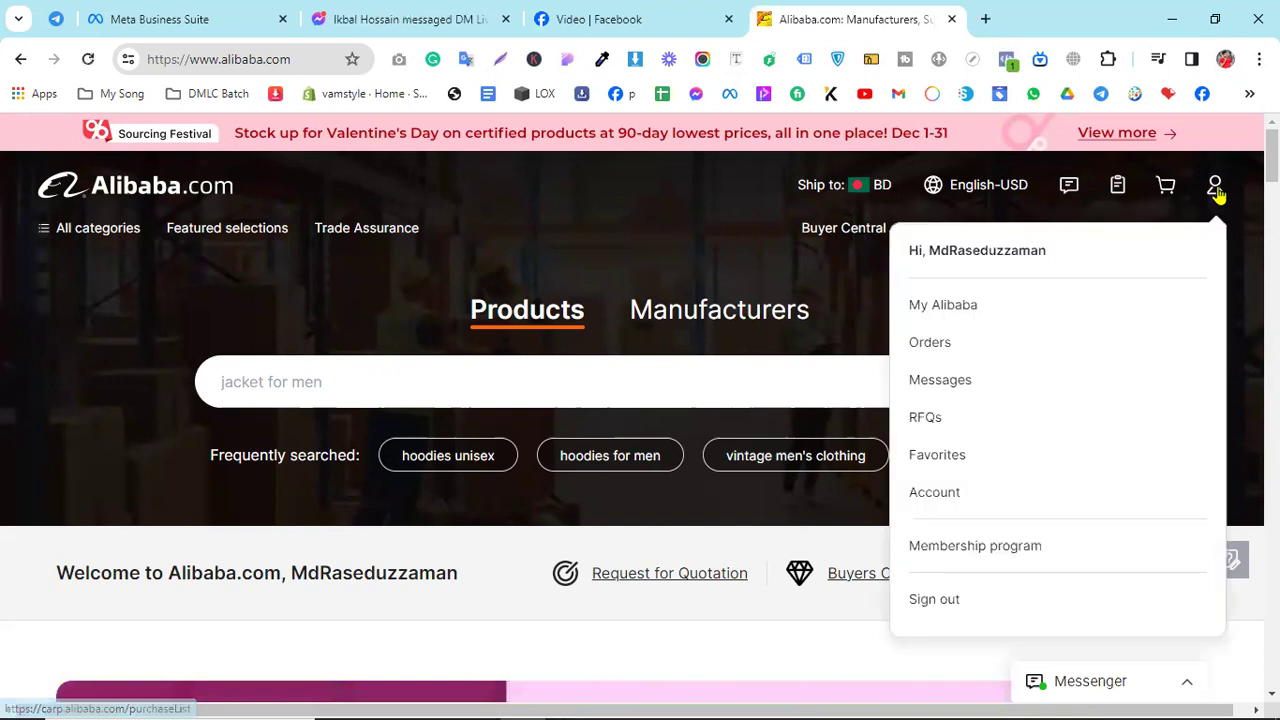
{"action": "left_click", "coordinate": [938, 306]}
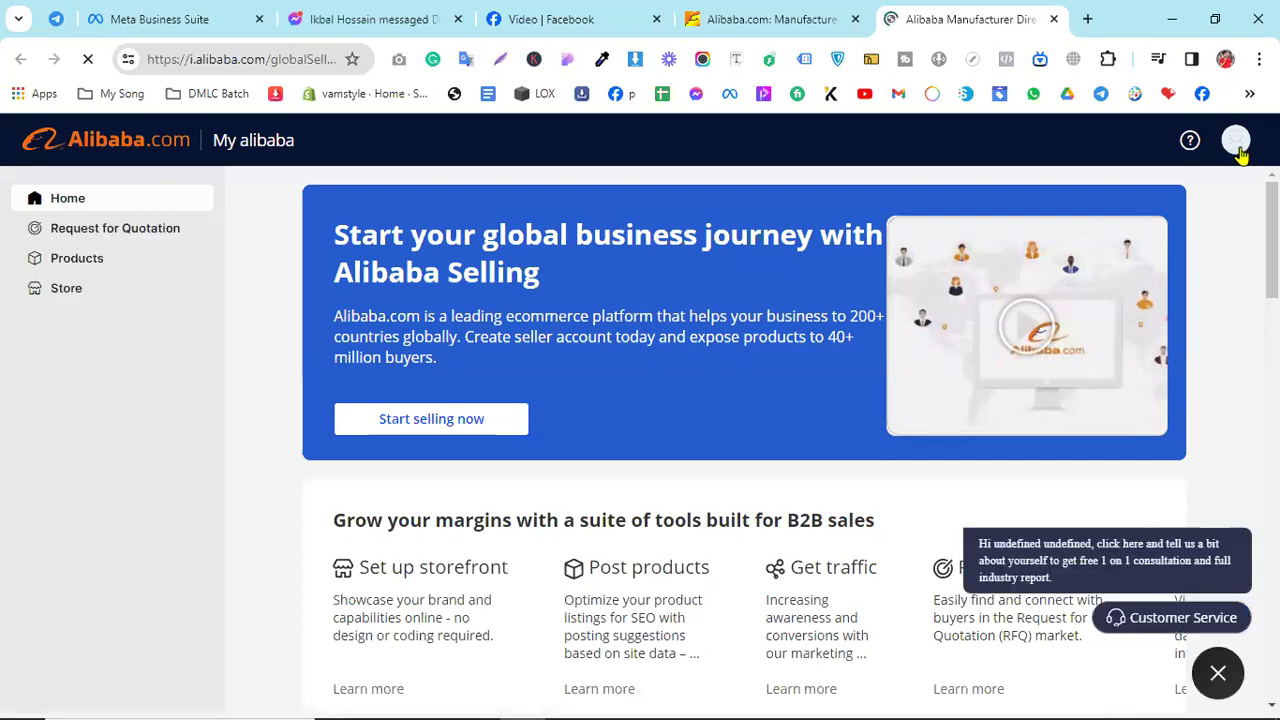
{"action": "left_click", "coordinate": [1239, 152]}
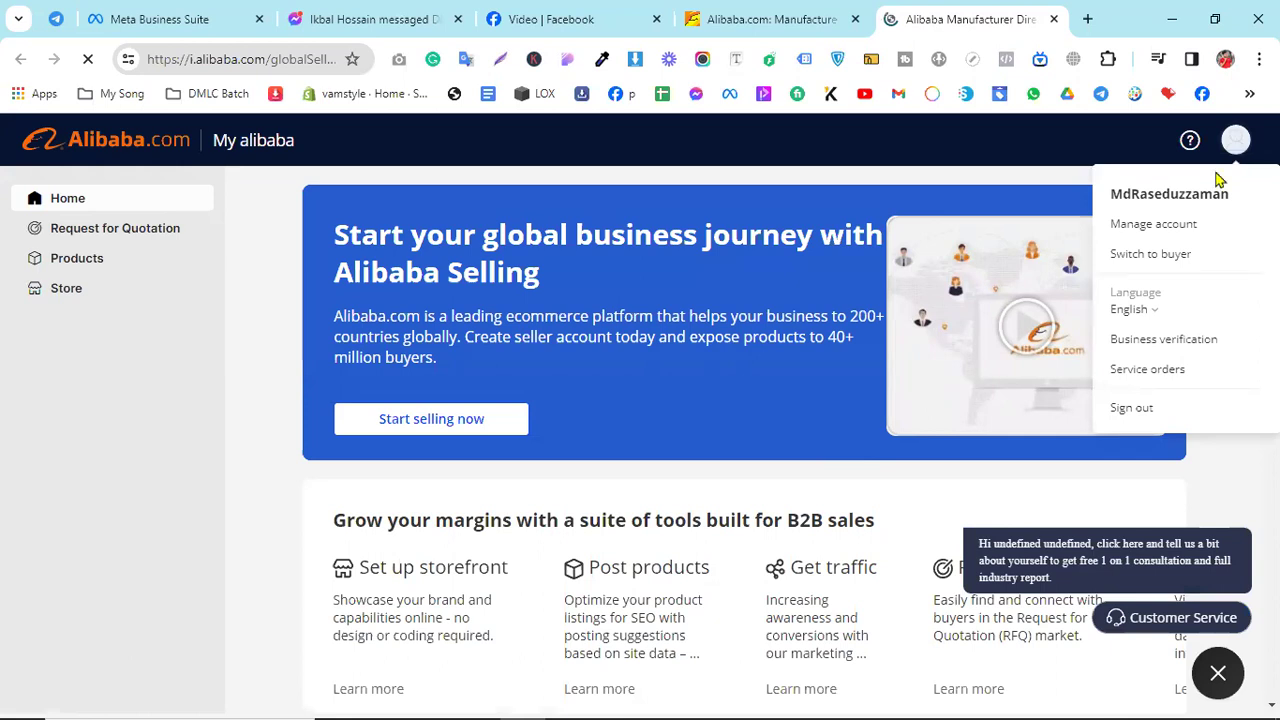
{"action": "left_click", "coordinate": [1139, 230]}
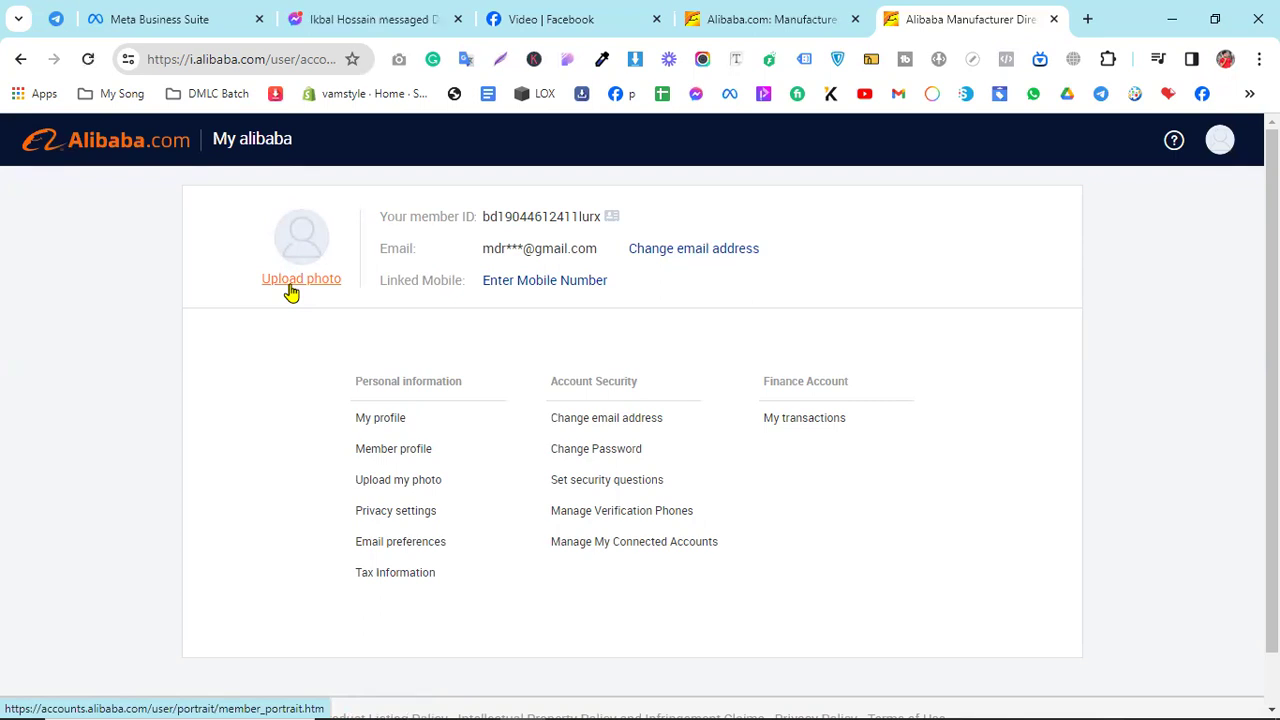
Start a profile photo upload and browse to New folder inside Desktop Download on Local Disk (E:)
{"action": "left_click", "coordinate": [290, 288]}
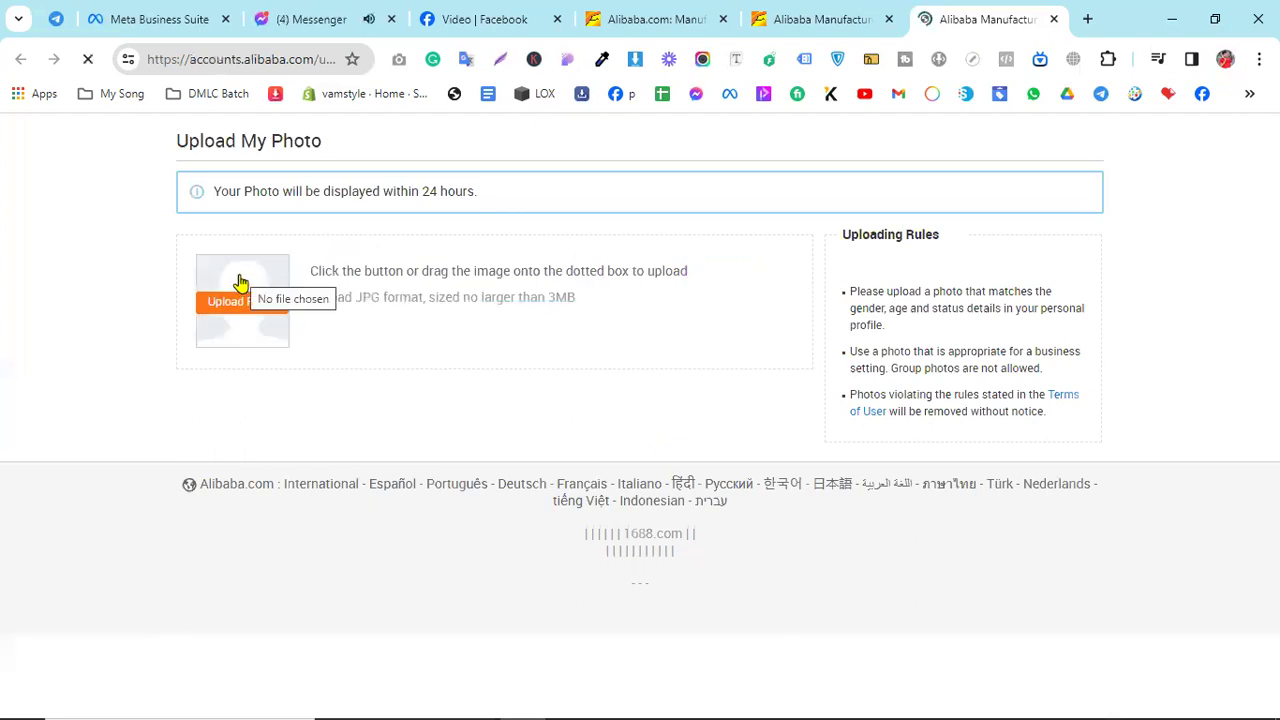
{"action": "left_click", "coordinate": [237, 311]}
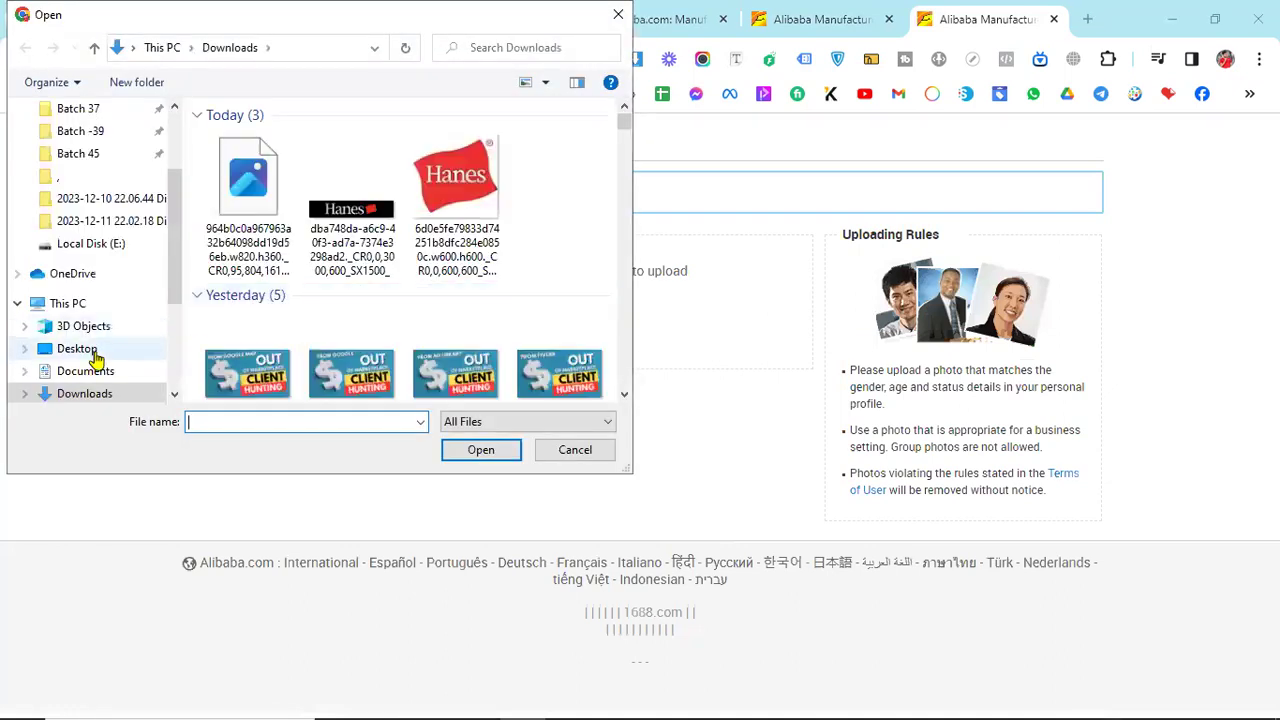
{"action": "left_click_drag", "start_coordinate": [173, 268], "coordinate": [166, 349]}
{"action": "left_click", "coordinate": [114, 340]}
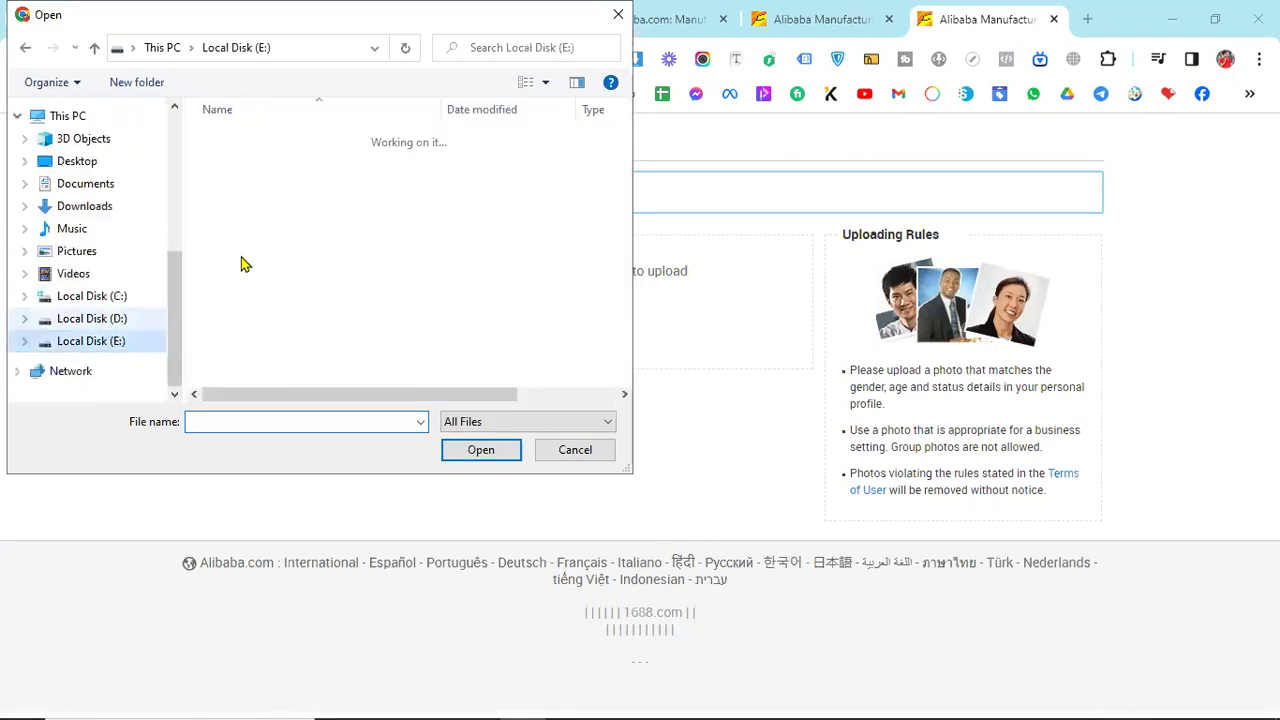
{"action": "double_click", "coordinate": [268, 338]}
{"action": "scroll", "coordinate": [416, 290], "scroll_direction": "down", "scroll_amount": 5}
{"action": "scroll", "coordinate": [417, 287], "scroll_direction": "down", "scroll_amount": 3}
{"action": "scroll", "coordinate": [417, 287], "scroll_direction": "up", "scroll_amount": 10}
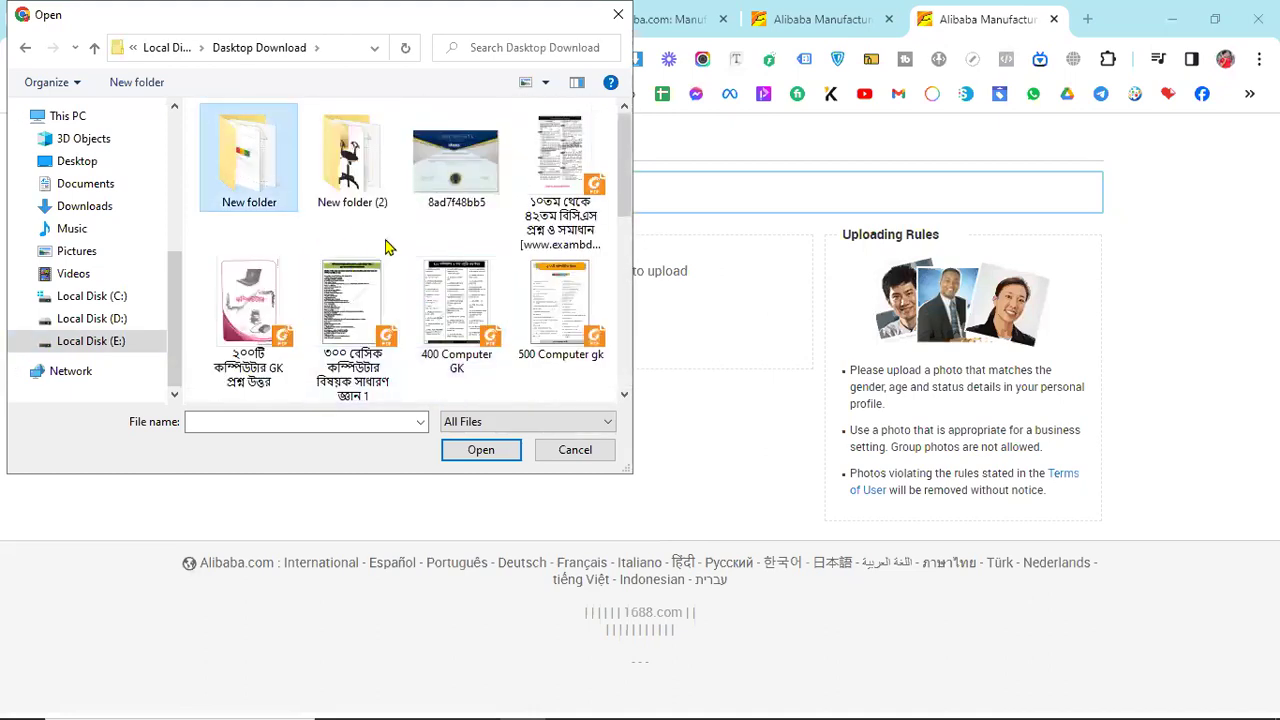
{"action": "key", "text": "Return"}
Find the IMG_0131 portrait in the folder and load it as the profile photo
{"action": "scroll", "coordinate": [455, 263], "scroll_direction": "down", "scroll_amount": 15}
{"action": "scroll", "coordinate": [455, 265], "scroll_direction": "down", "scroll_amount": 15}
{"action": "scroll", "coordinate": [455, 267], "scroll_direction": "down", "scroll_amount": 15}
{"action": "scroll", "coordinate": [455, 267], "scroll_direction": "down", "scroll_amount": 10}
{"action": "scroll", "coordinate": [455, 267], "scroll_direction": "up", "scroll_amount": 5}
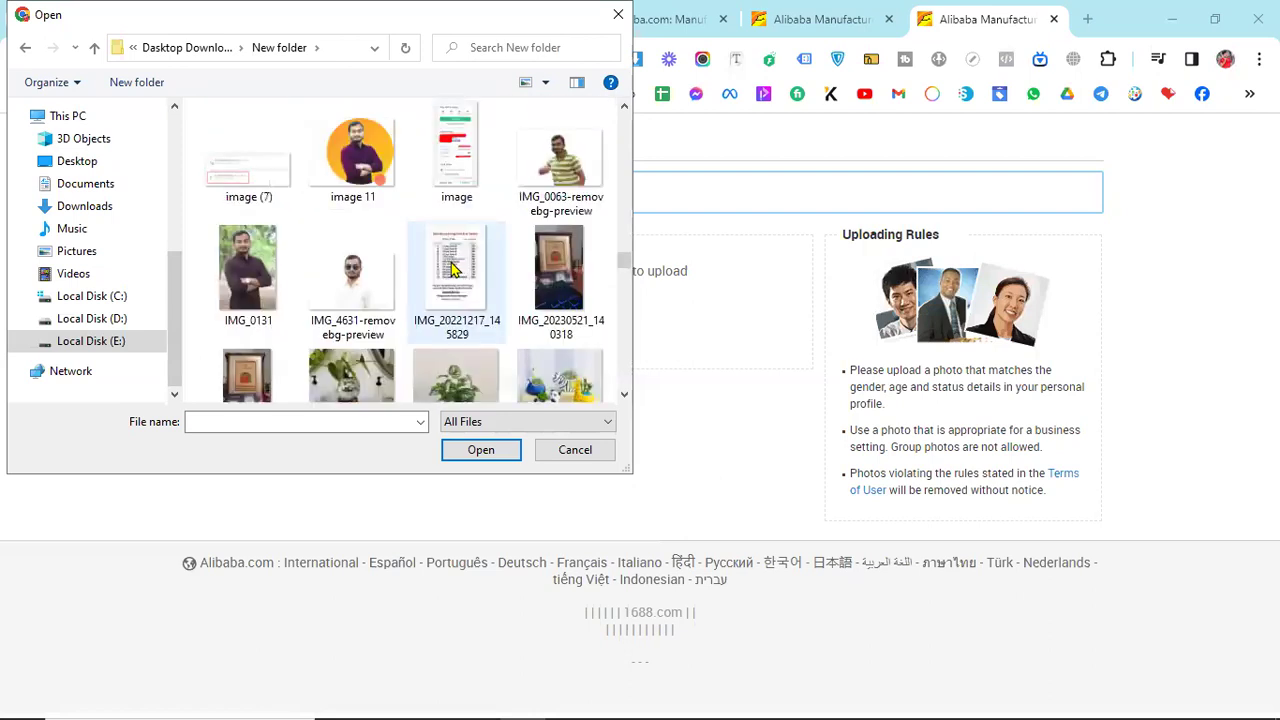
{"action": "left_click", "coordinate": [228, 258]}
{"action": "left_click", "coordinate": [512, 449]}
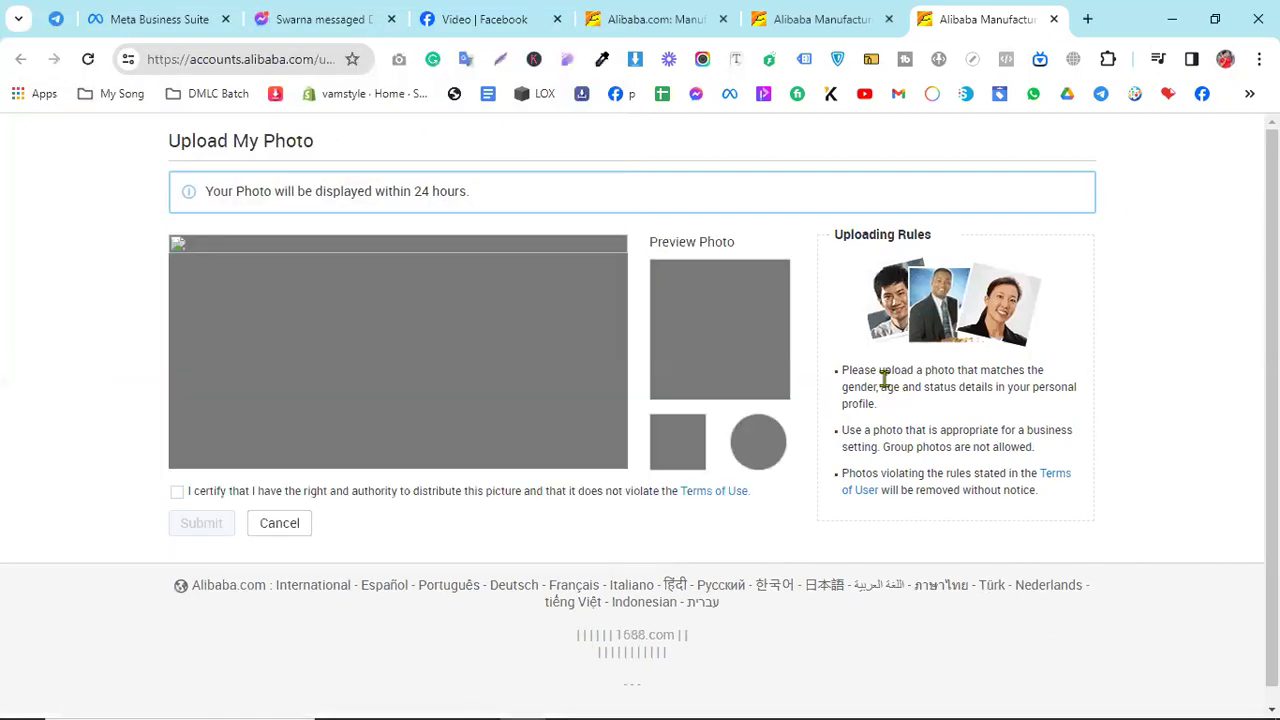
Enlarge the crop area to the portrait's full width, certify the right to distribute the picture, and submit it
{"action": "left_click_drag", "start_coordinate": [406, 343], "coordinate": [359, 304]}
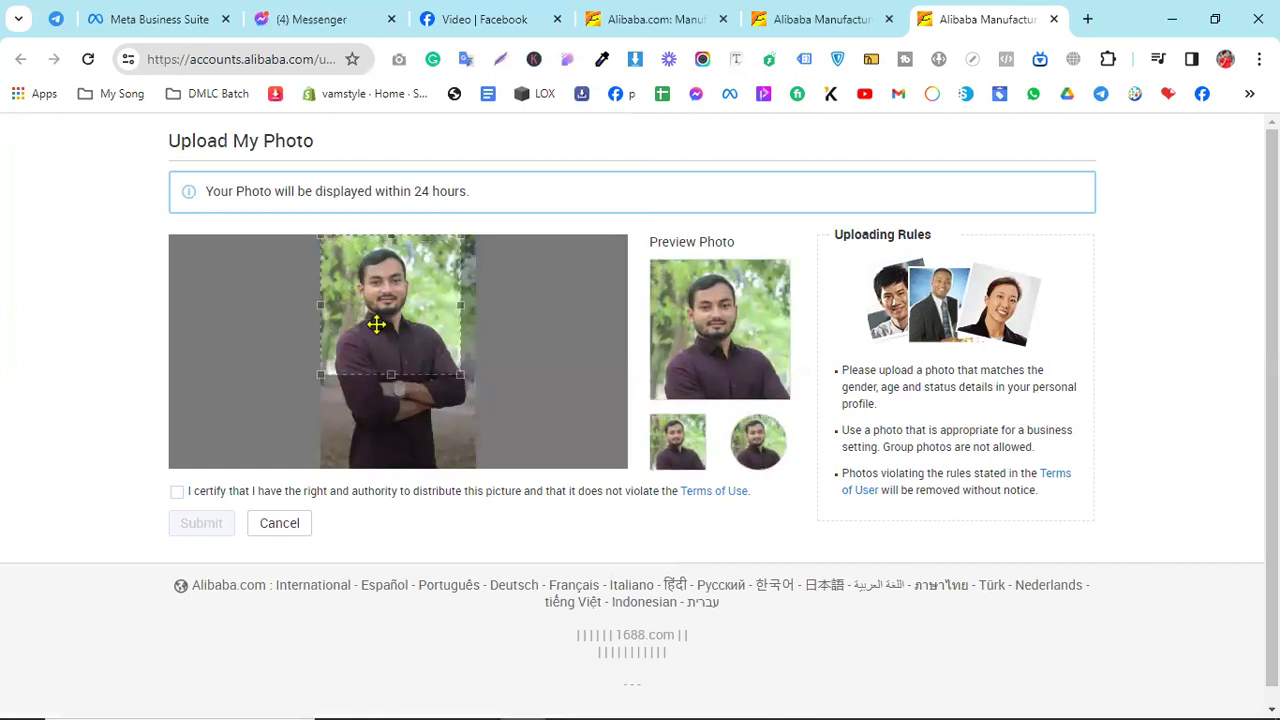
{"action": "left_click_drag", "start_coordinate": [471, 398], "coordinate": [500, 457]}
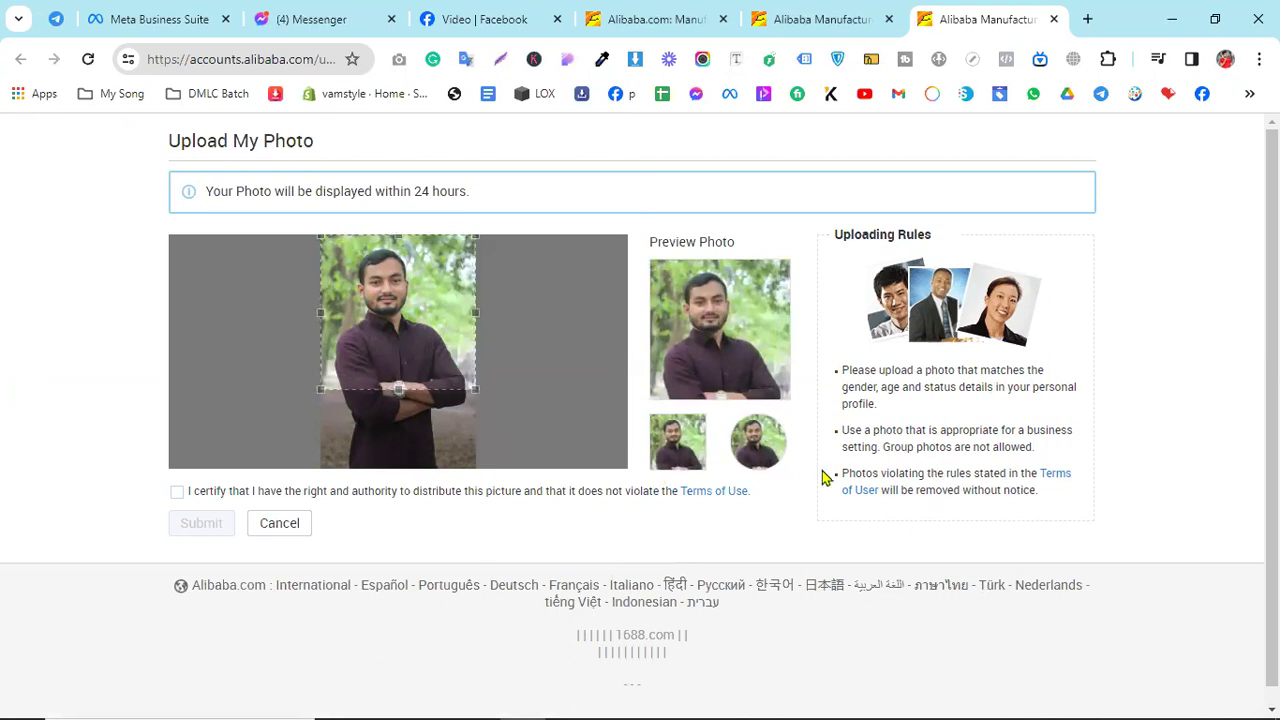
{"action": "left_click", "coordinate": [175, 495]}
{"action": "left_click", "coordinate": [192, 530]}
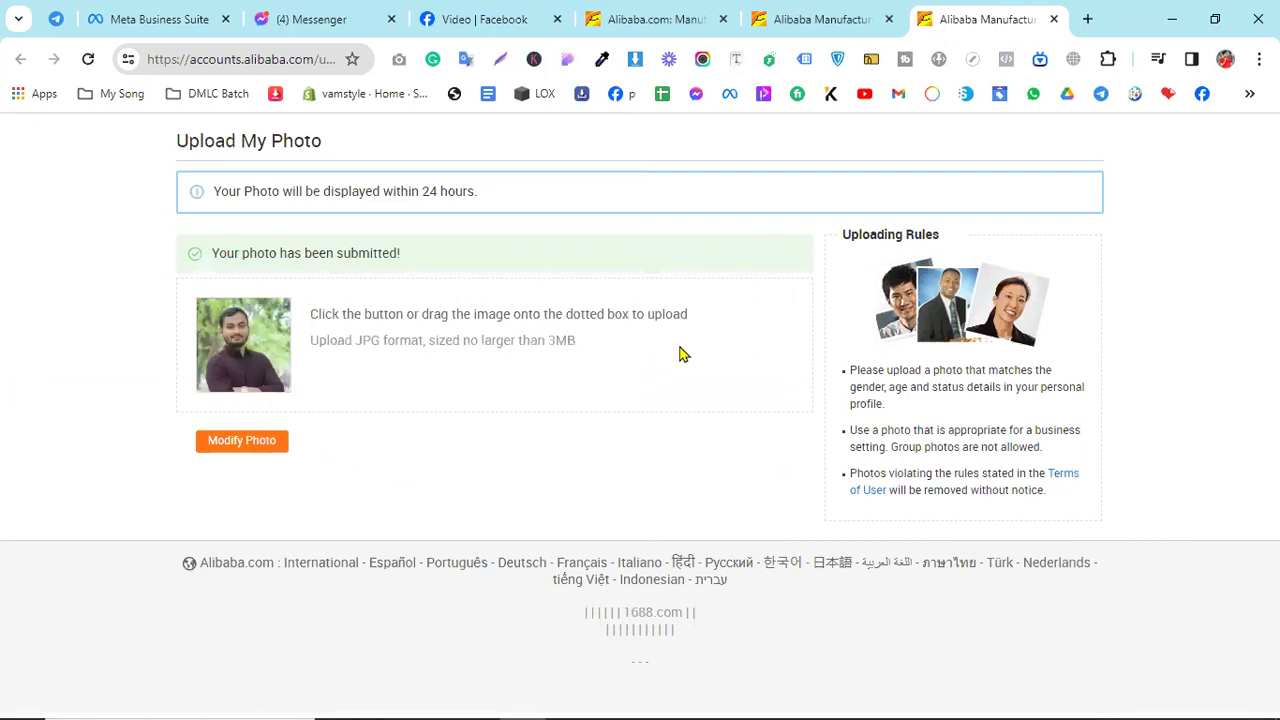
Return to the Alibaba home page and reload it to check the profile photo
{"action": "left_click", "coordinate": [655, 19]}
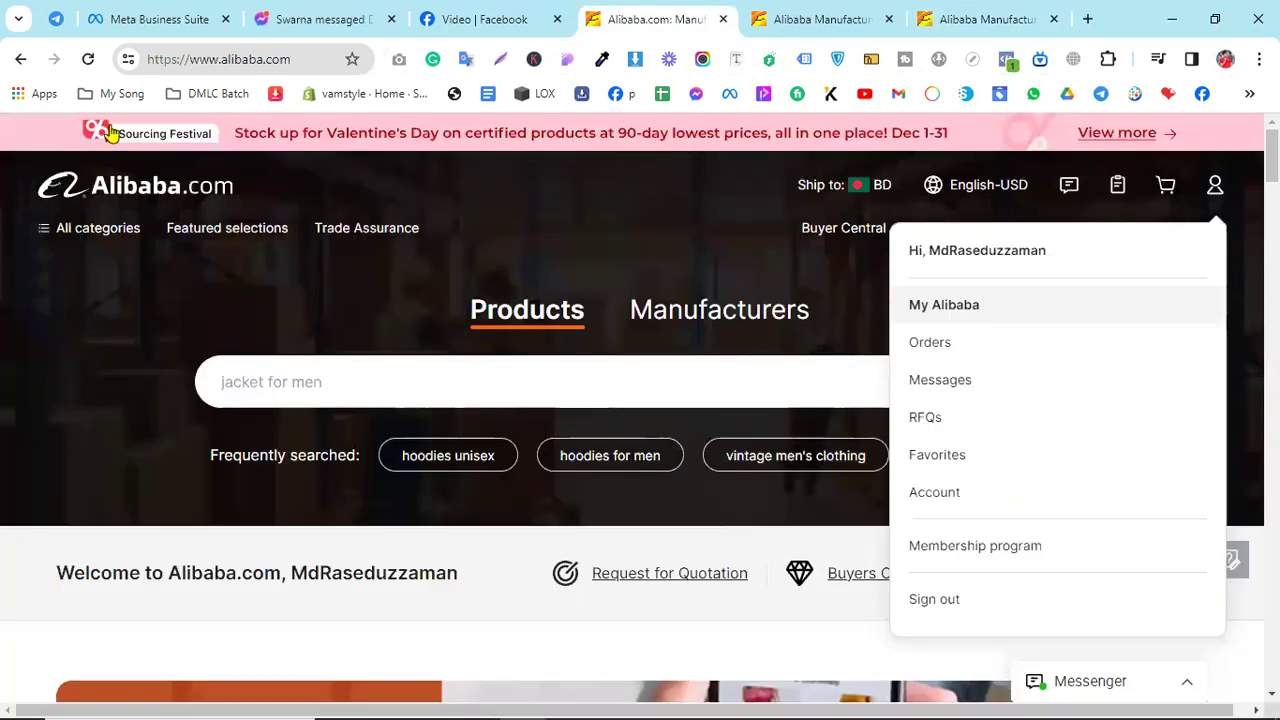
{"action": "left_click", "coordinate": [88, 59]}
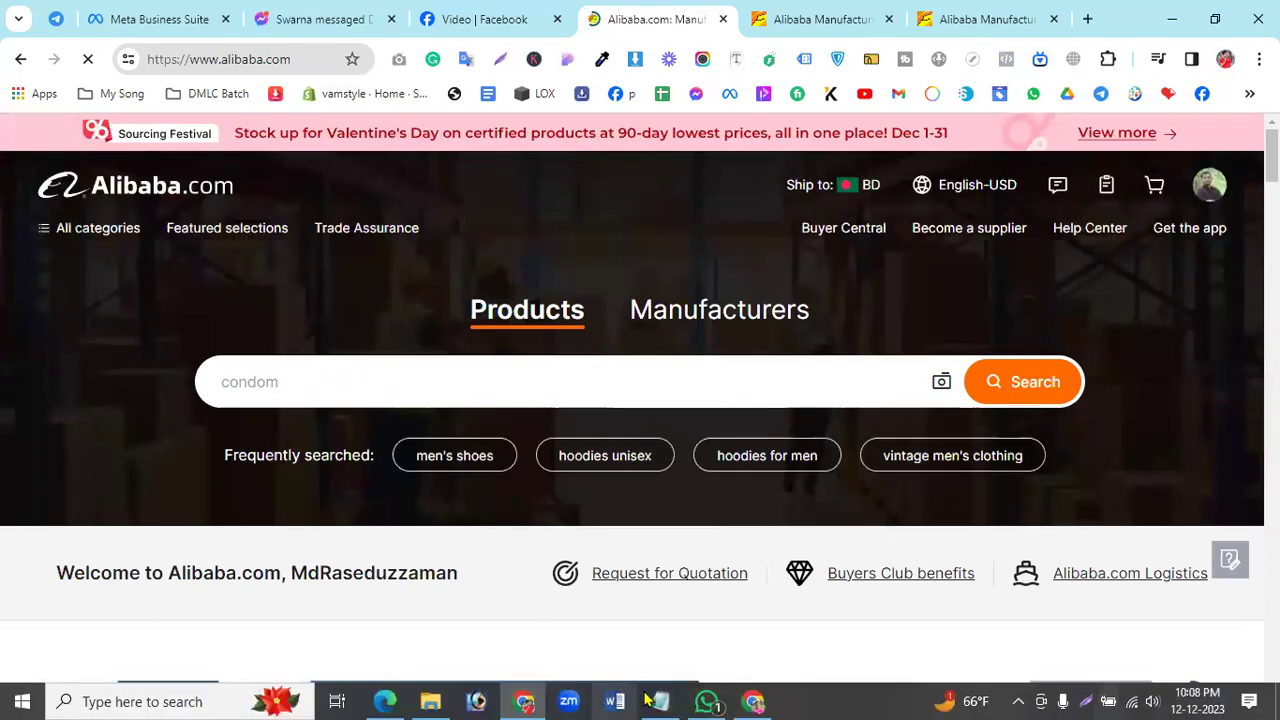
Switch back to the Notepad notes and examine the Alibaba instruction on choosing a niche according to weather
{"action": "left_click", "coordinate": [660, 701]}
{"action": "left_click", "coordinate": [200, 180]}
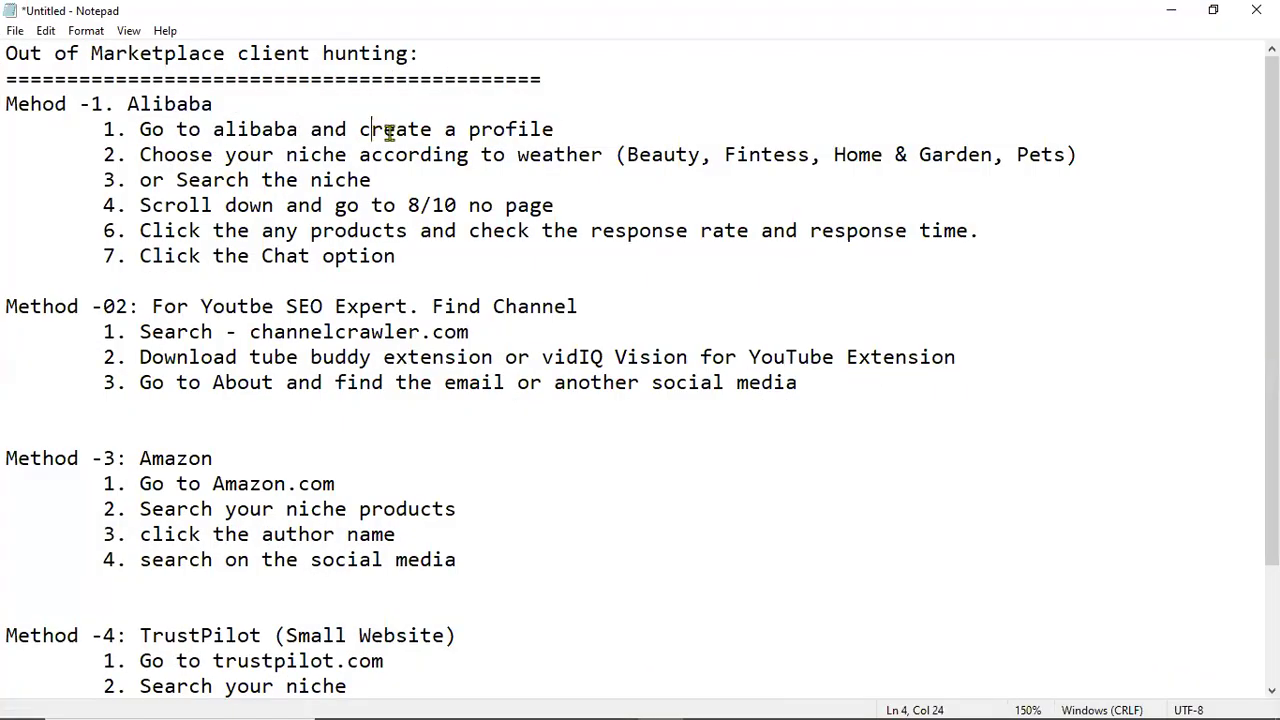
{"action": "left_click_drag", "start_coordinate": [372, 130], "coordinate": [467, 131]}
{"action": "left_click", "coordinate": [435, 130]}
{"action": "left_click_drag", "start_coordinate": [138, 155], "coordinate": [362, 157]}
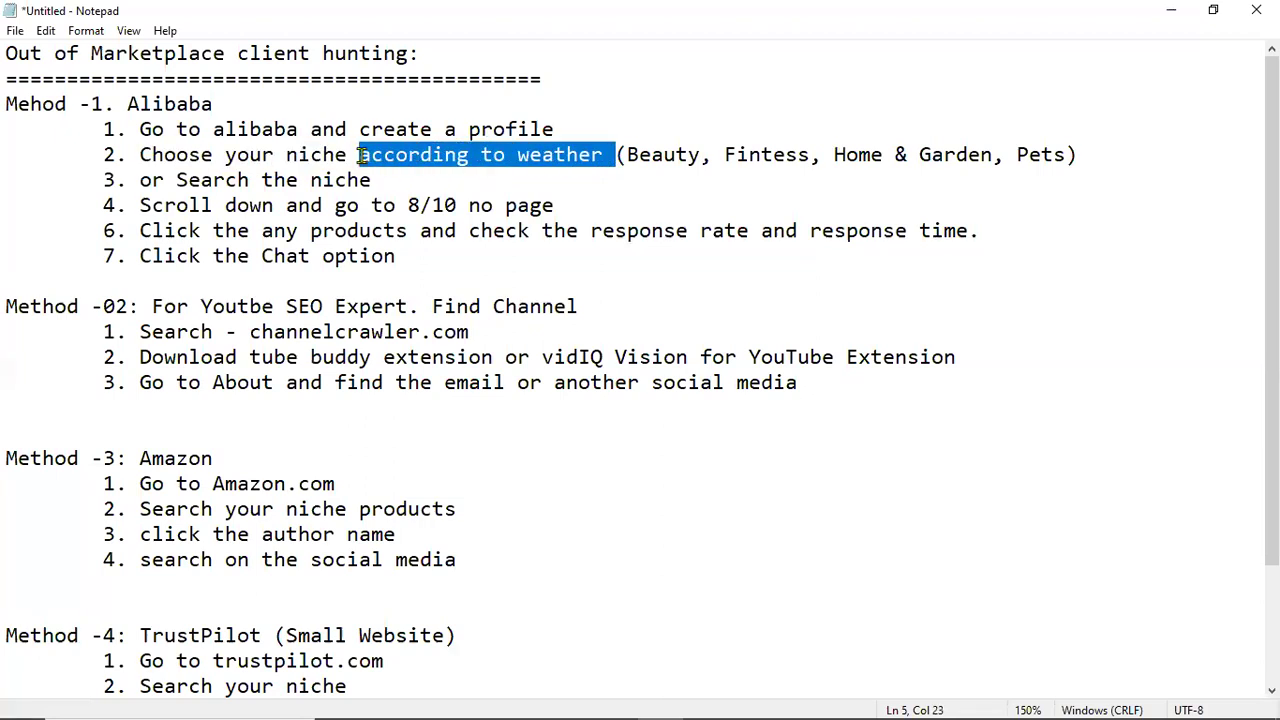
{"action": "left_click", "coordinate": [260, 158]}
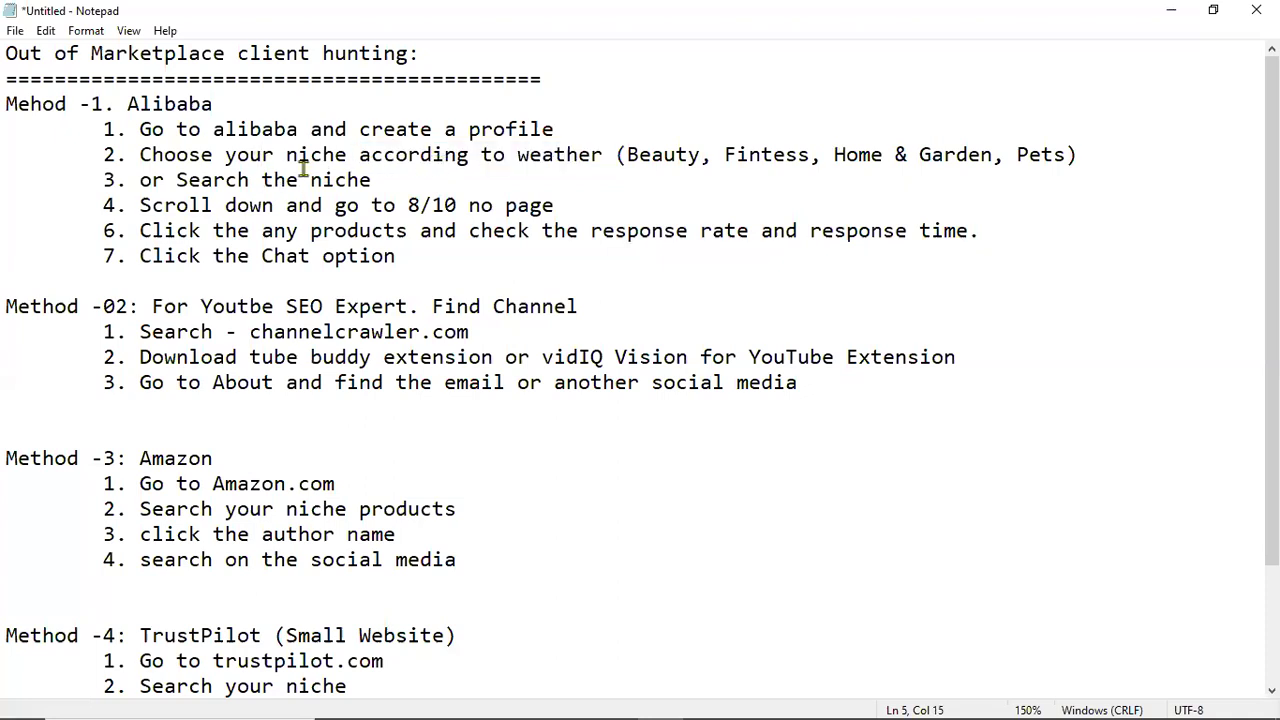
{"action": "left_click_drag", "start_coordinate": [590, 157], "coordinate": [431, 157]}
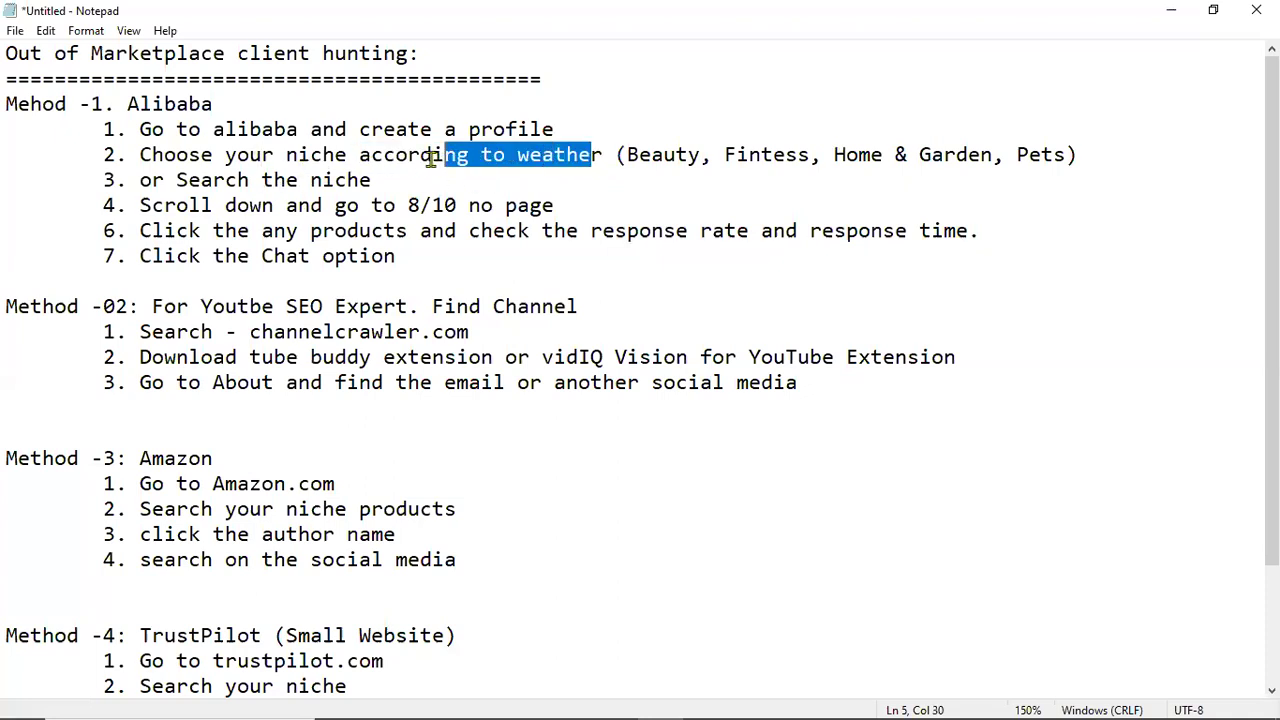
{"action": "left_click", "coordinate": [487, 177]}
{"action": "left_click_drag", "start_coordinate": [604, 156], "coordinate": [238, 157]}
{"action": "left_click", "coordinate": [348, 259]}
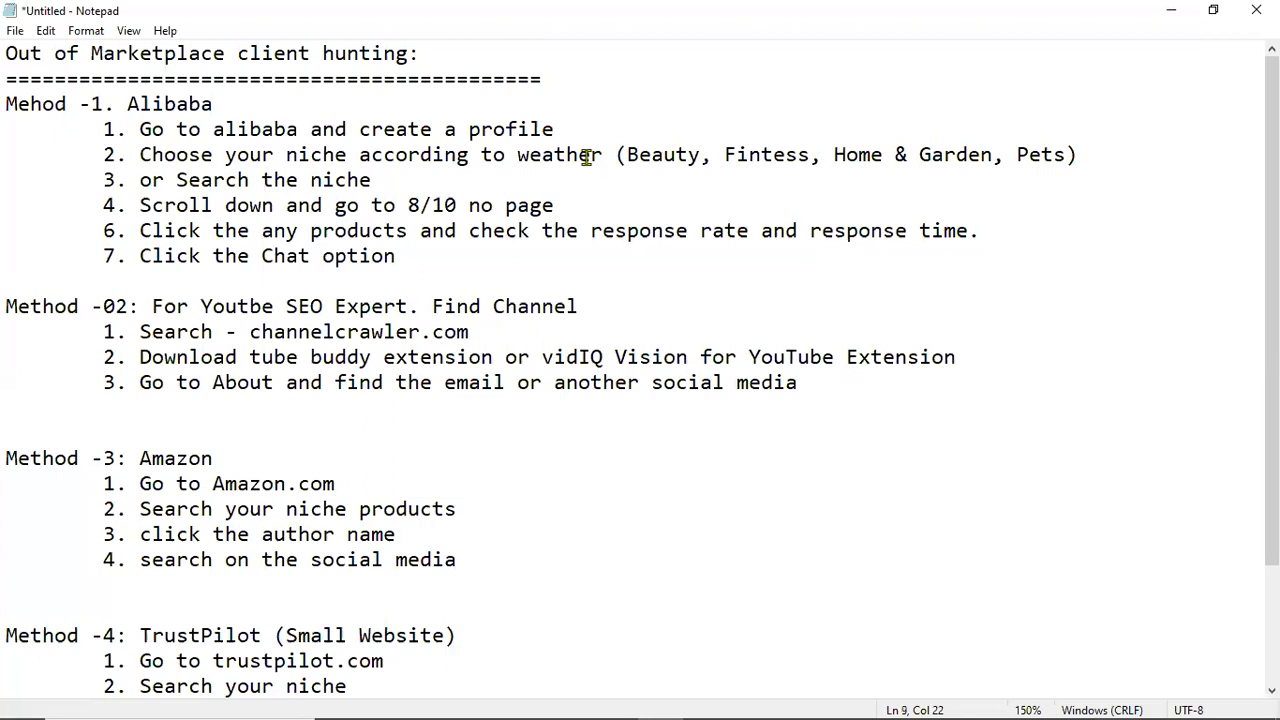
{"action": "left_click_drag", "start_coordinate": [603, 154], "coordinate": [137, 155]}
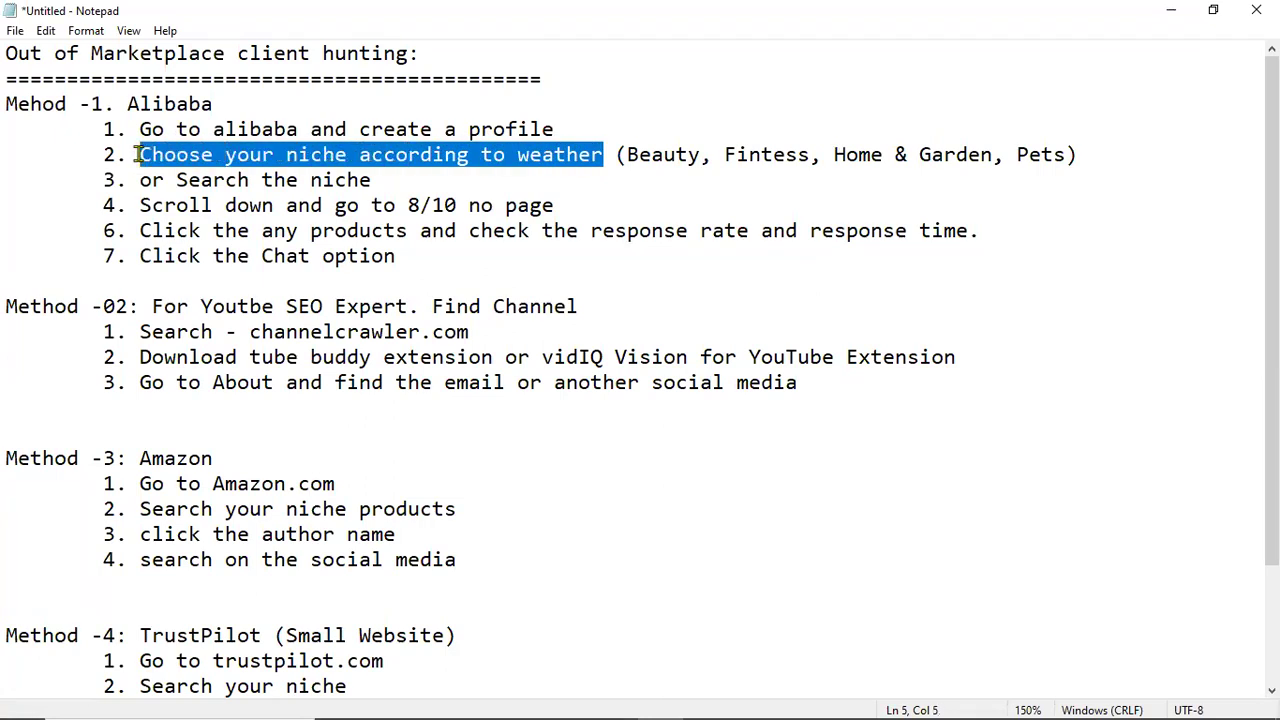
Examine the noted niche examples (Beauty, Fitness, Home & Garden, Pets) and the instruction to search the niche
{"action": "left_click", "coordinate": [481, 152]}
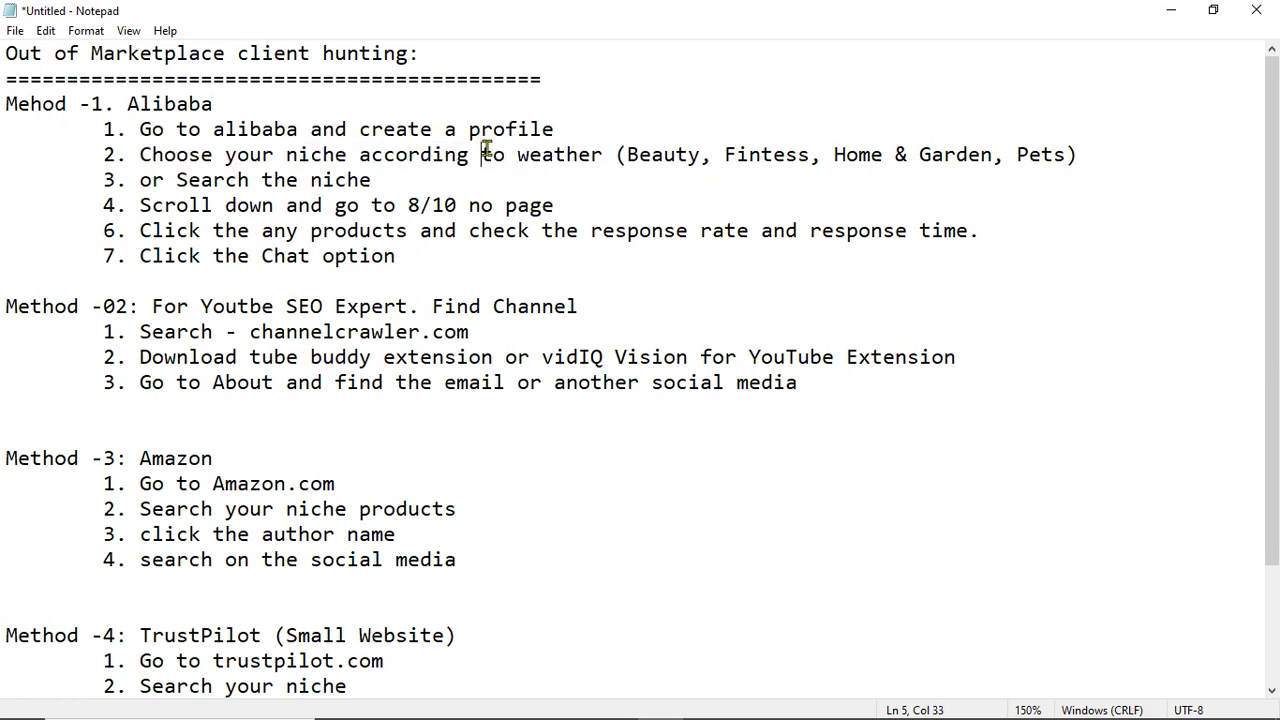
{"action": "double_click", "coordinate": [665, 157]}
{"action": "left_click_drag", "start_coordinate": [749, 158], "coordinate": [803, 160]}
{"action": "double_click", "coordinate": [845, 160]}
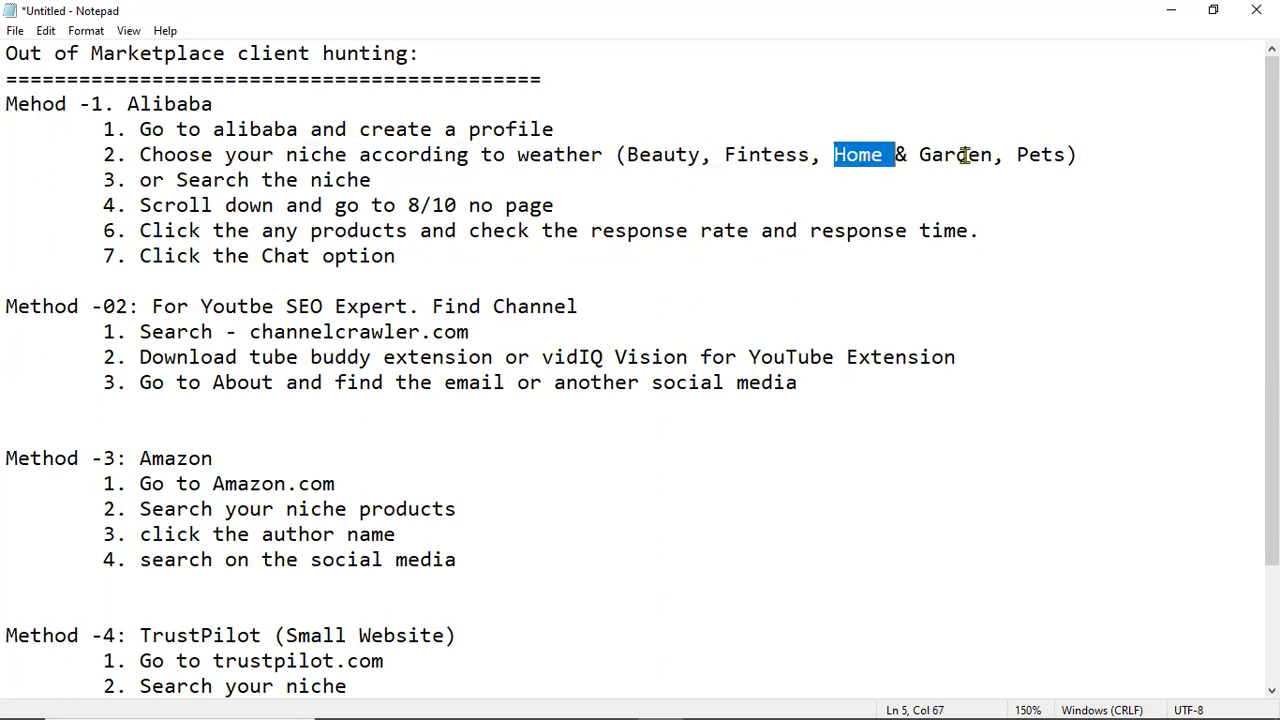
{"action": "left_click_drag", "start_coordinate": [1017, 160], "coordinate": [1080, 162]}
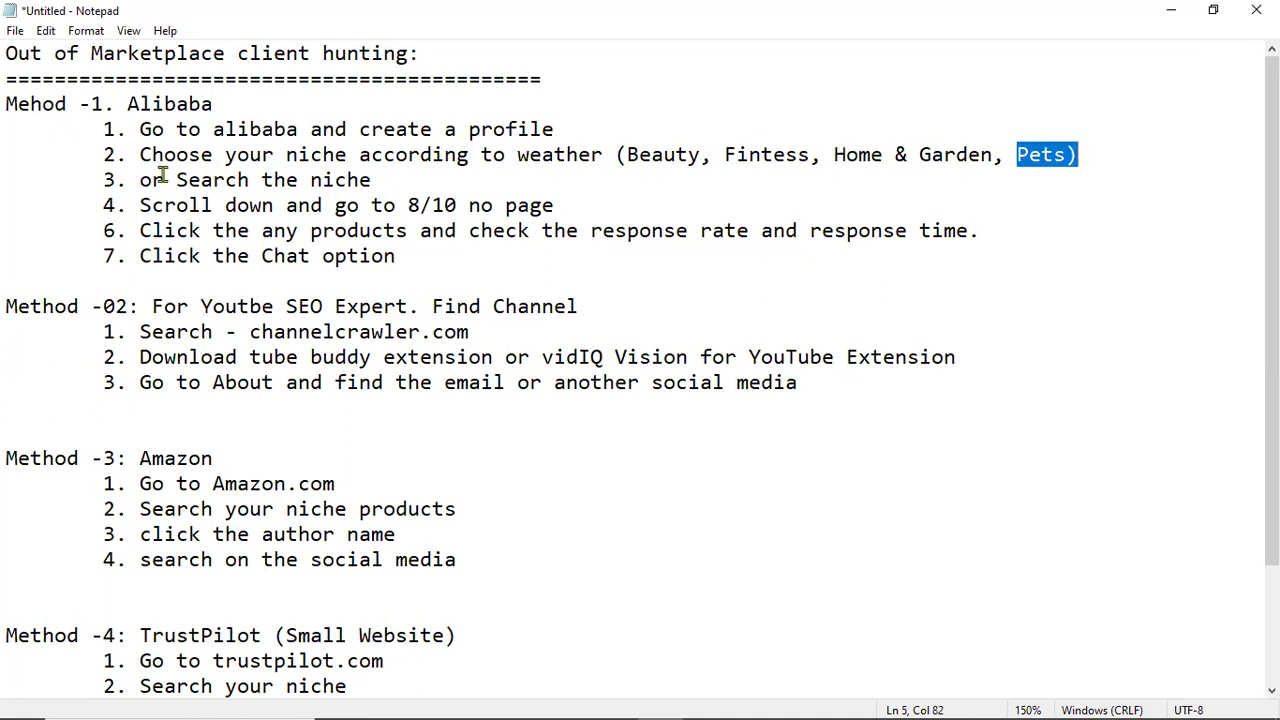
{"action": "left_click_drag", "start_coordinate": [176, 180], "coordinate": [340, 181]}
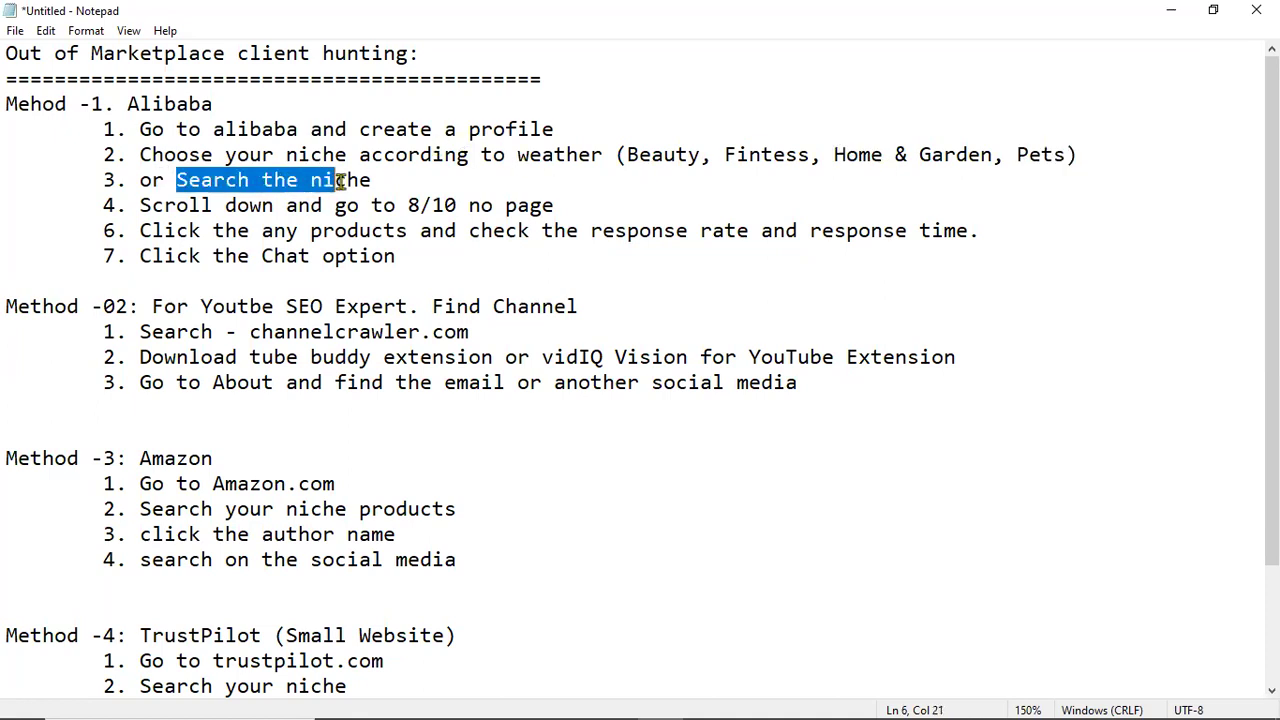
Return to Alibaba and look through the Home Decor and Fashion & Beauty categories for niche options such as Furniture and Beauty
{"action": "left_click", "coordinate": [1160, 18]}
{"action": "mouse_move", "coordinate": [78, 241]}
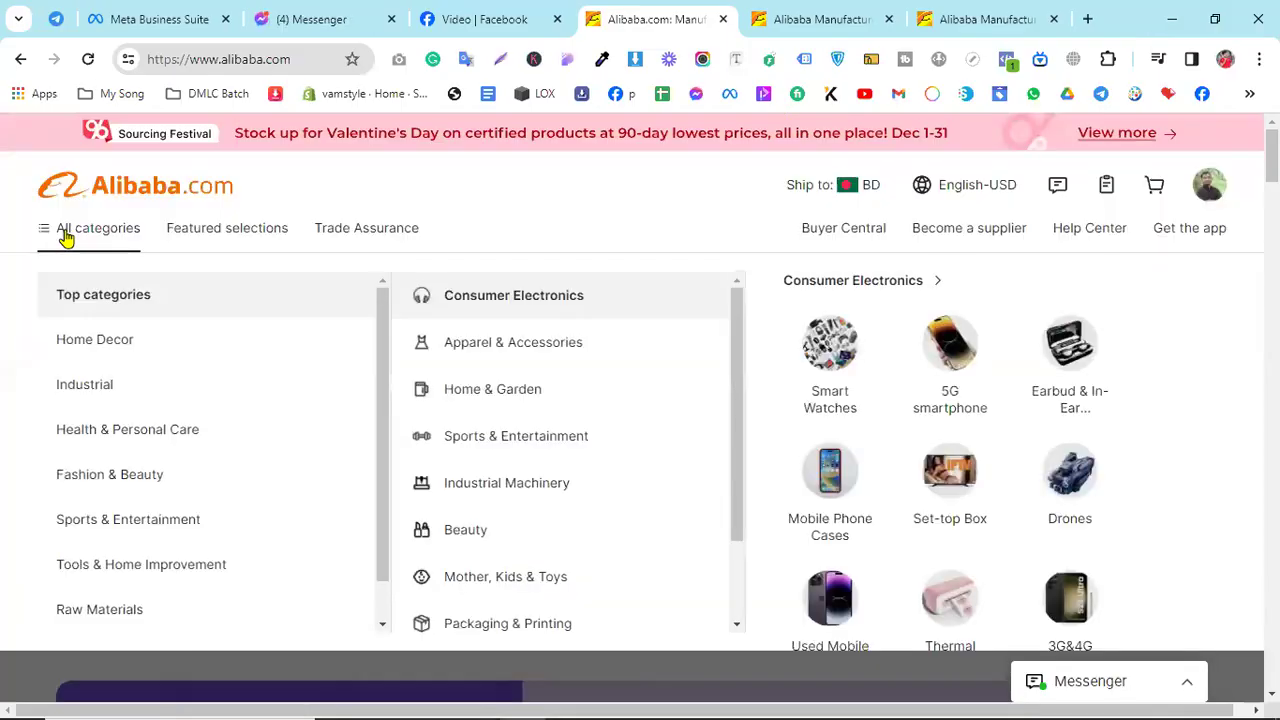
{"action": "mouse_move", "coordinate": [72, 357]}
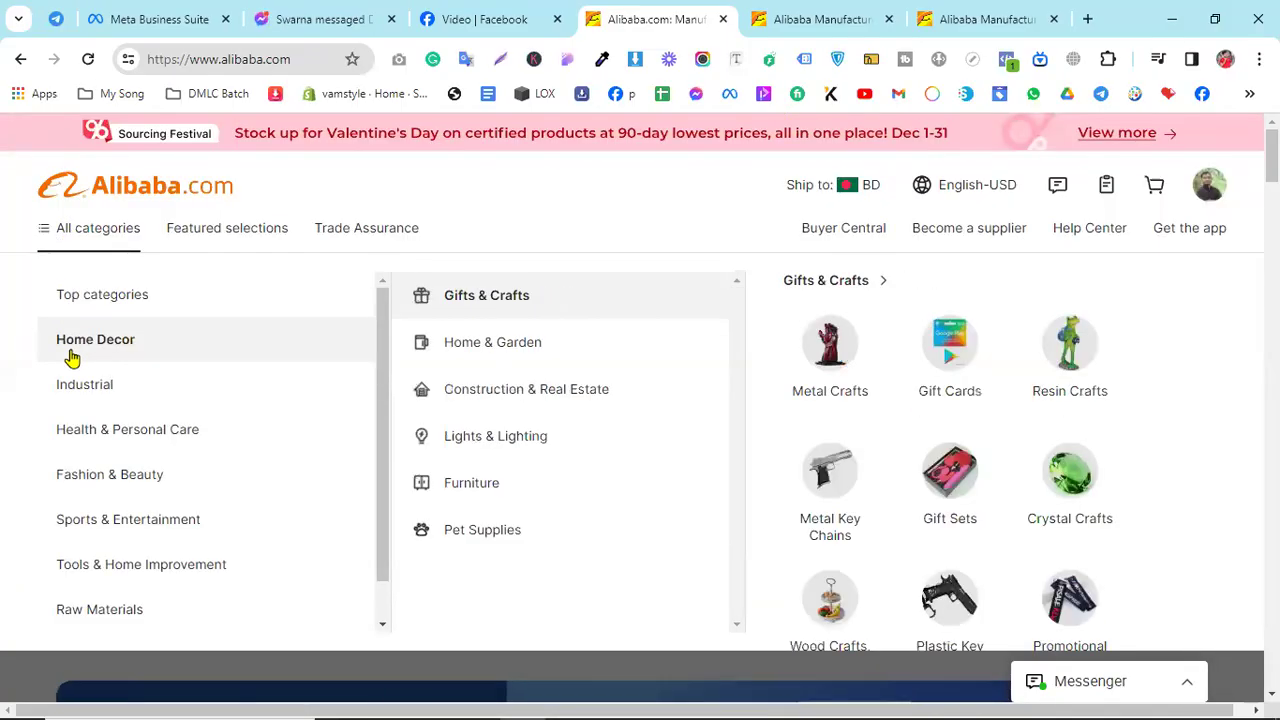
{"action": "mouse_move", "coordinate": [446, 484]}
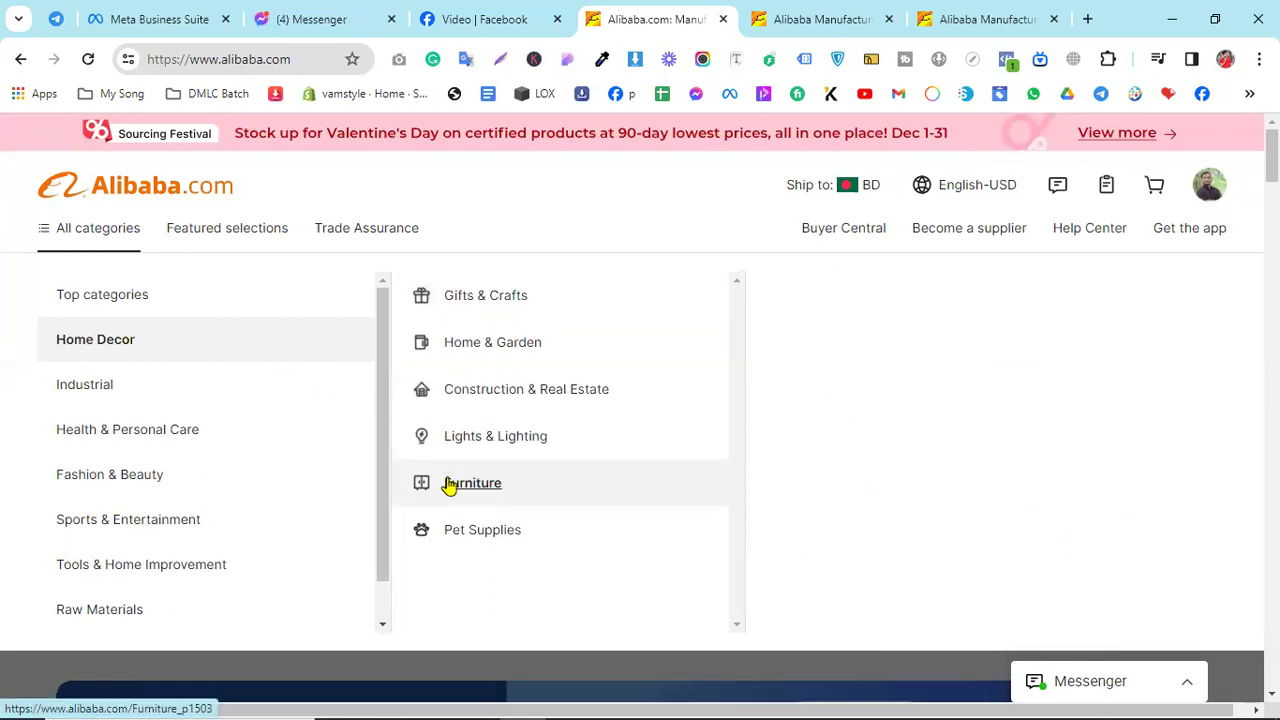
{"action": "scroll", "coordinate": [926, 483], "scroll_direction": "down", "scroll_amount": 3}
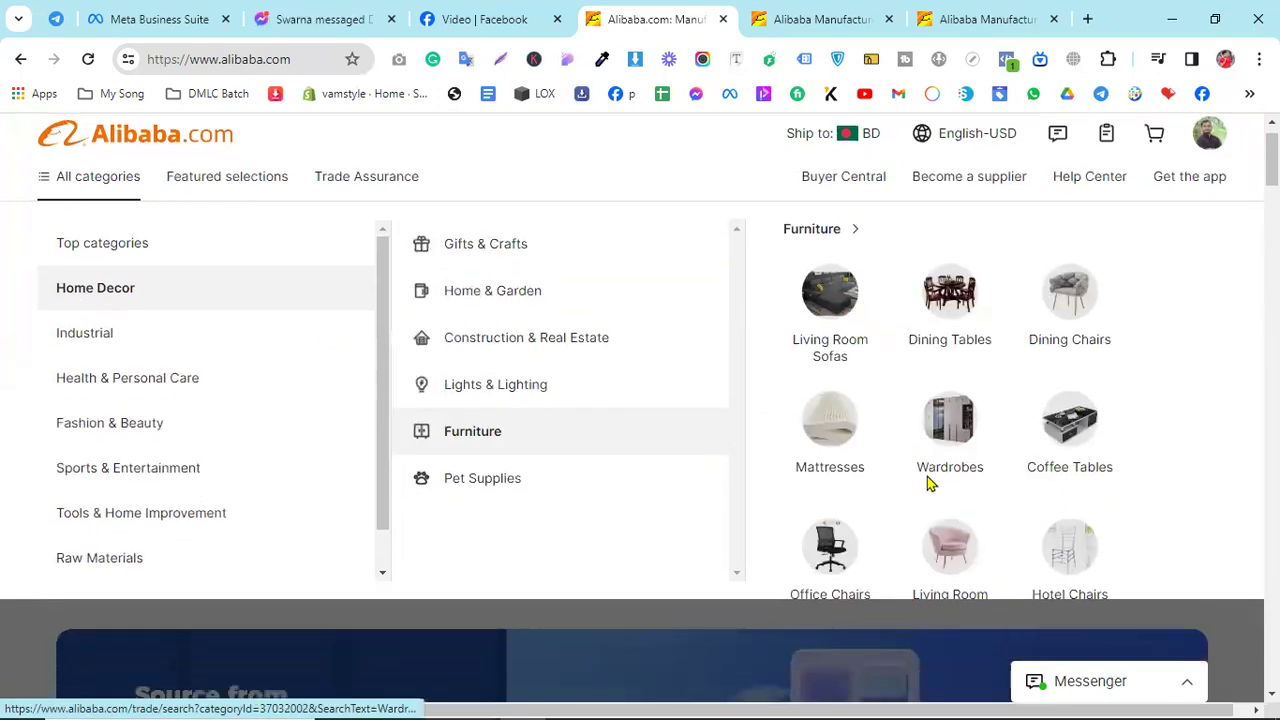
{"action": "scroll", "coordinate": [743, 394], "scroll_direction": "up", "scroll_amount": 3}
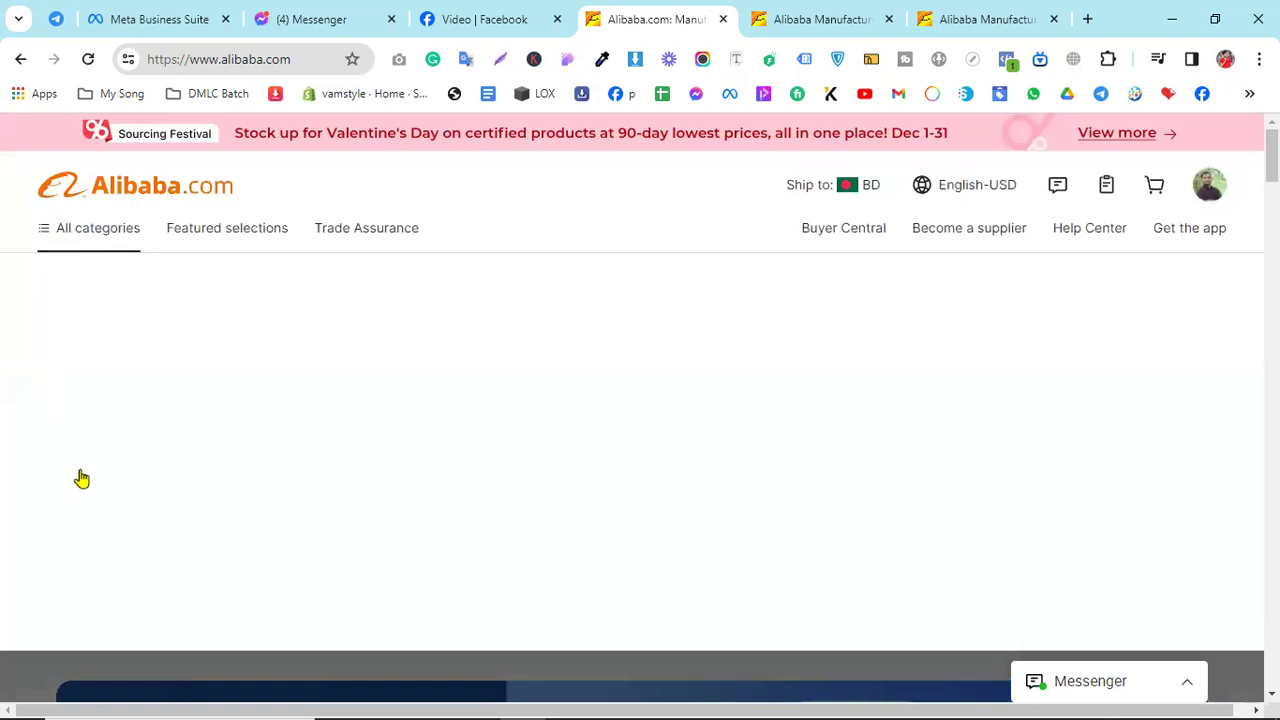
{"action": "mouse_move", "coordinate": [94, 490]}
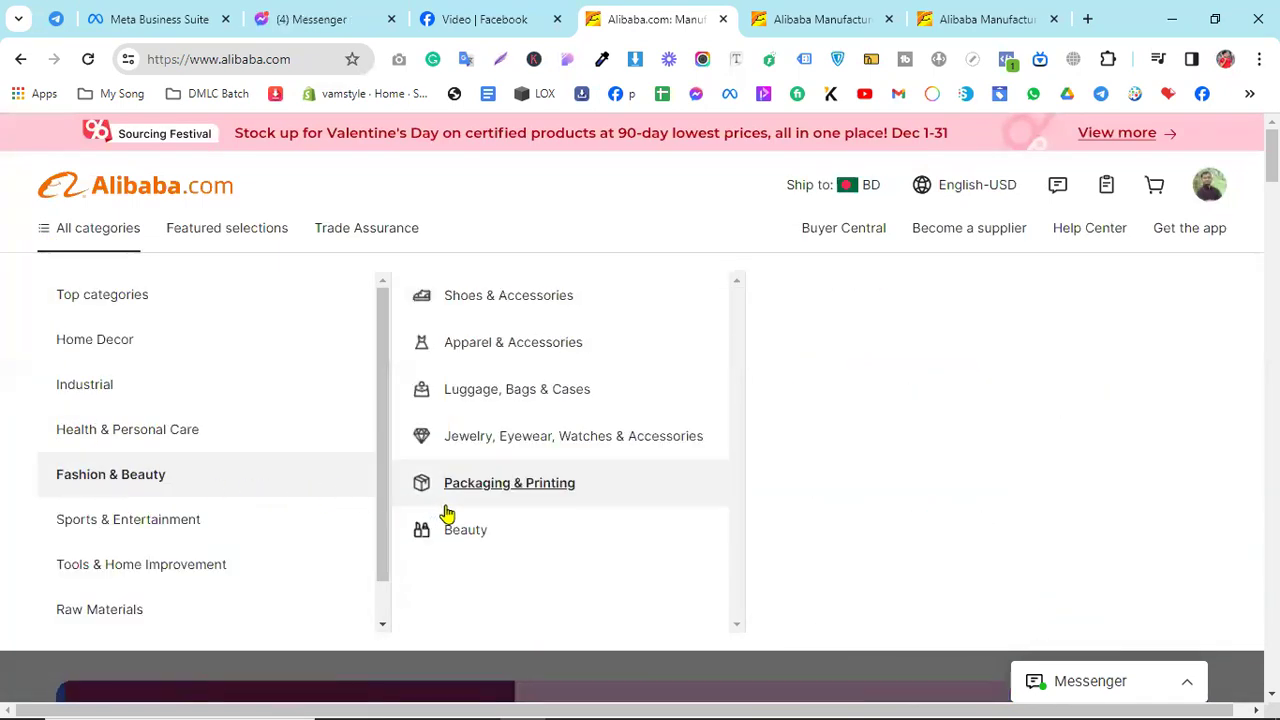
{"action": "mouse_move", "coordinate": [447, 540]}
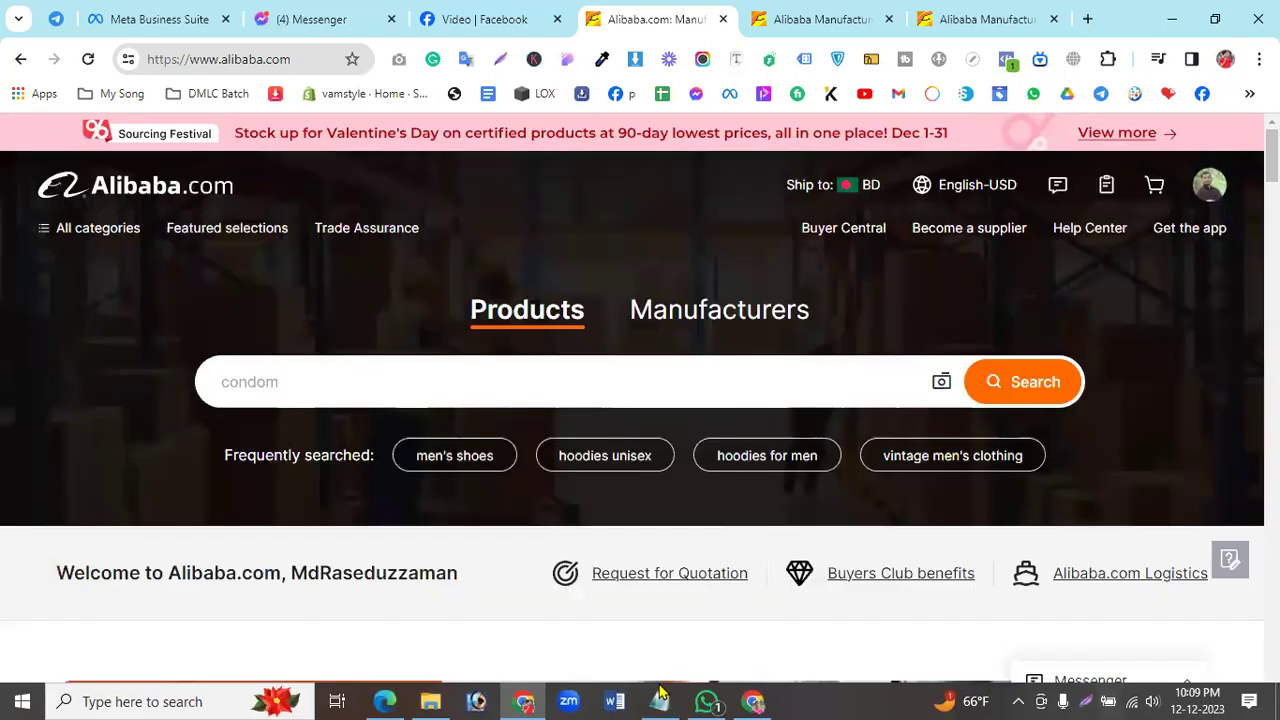
Check the notes' search instruction again, then search Alibaba for the recent term "hoddies"
{"action": "left_click", "coordinate": [660, 700]}
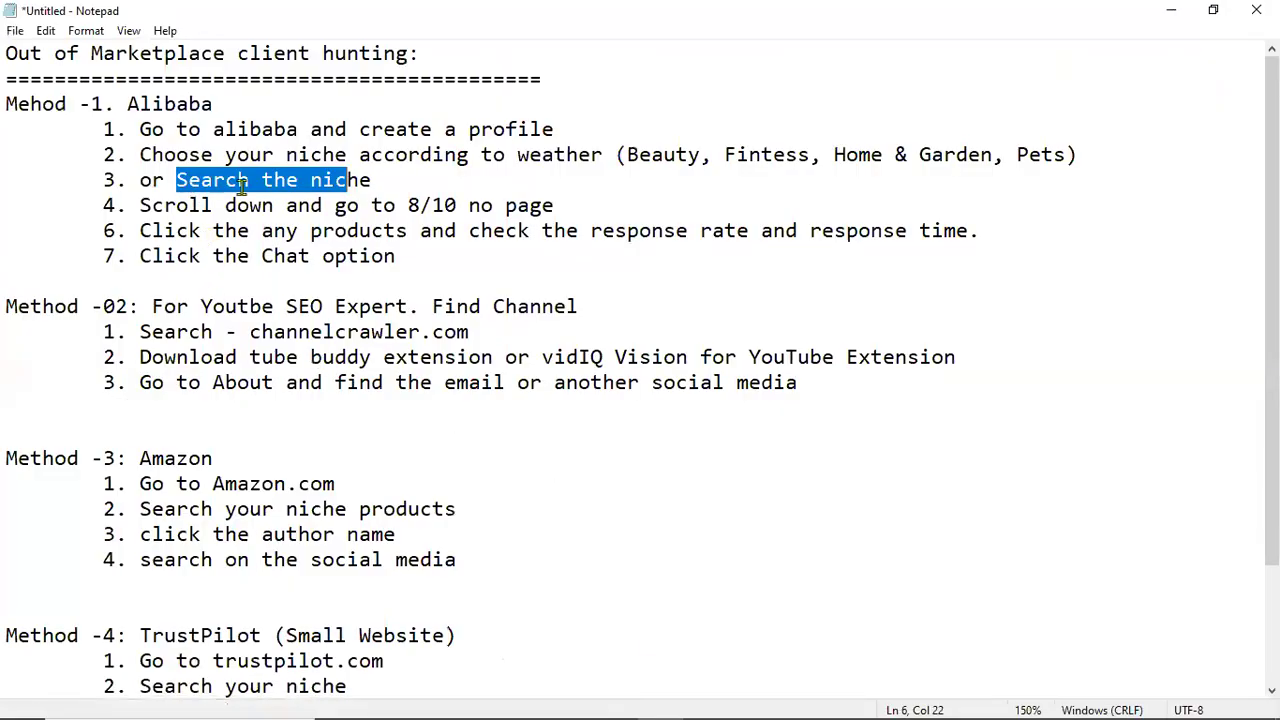
{"action": "left_click", "coordinate": [1171, 10]}
{"action": "left_click", "coordinate": [339, 378]}
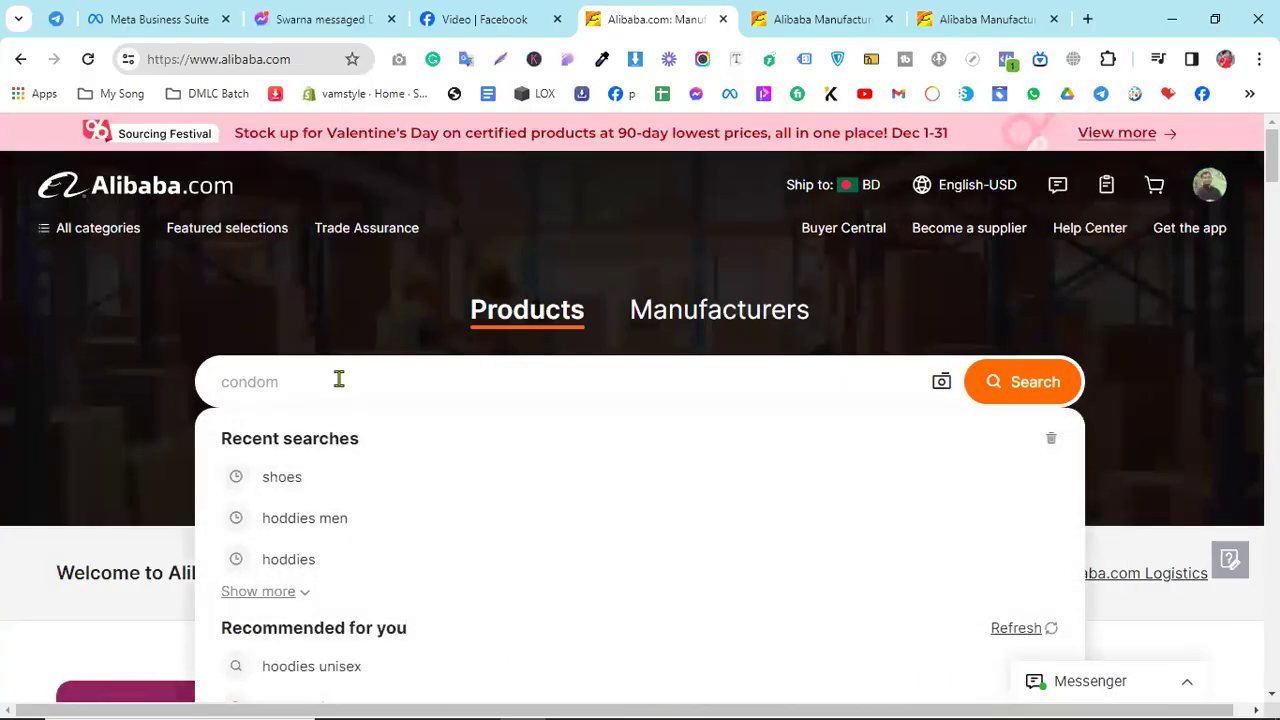
{"action": "left_click", "coordinate": [280, 566]}
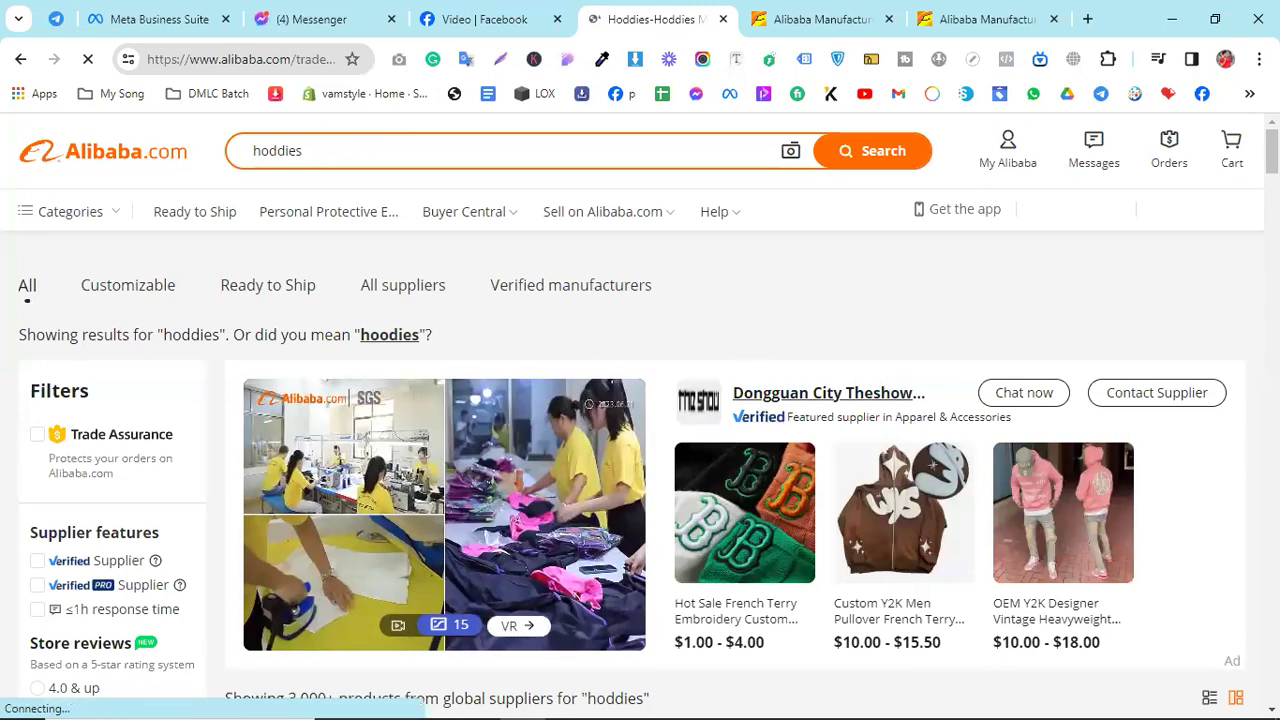
Examine the filters available for the hoodie results, including the list of supplier countries
{"action": "scroll", "coordinate": [640, 420], "scroll_direction": "down", "scroll_amount": 1}
{"action": "scroll", "coordinate": [5, 476], "scroll_direction": "down", "scroll_amount": 3}
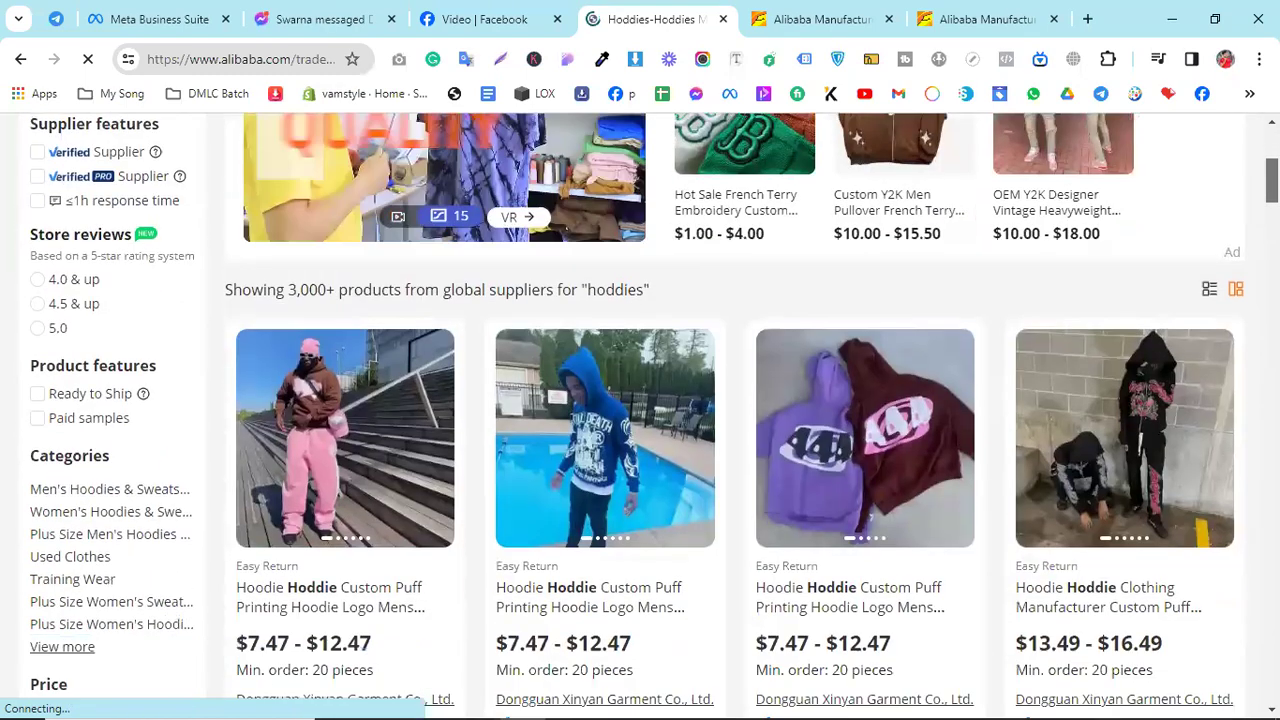
{"action": "scroll", "coordinate": [118, 445], "scroll_direction": "down", "scroll_amount": 4}
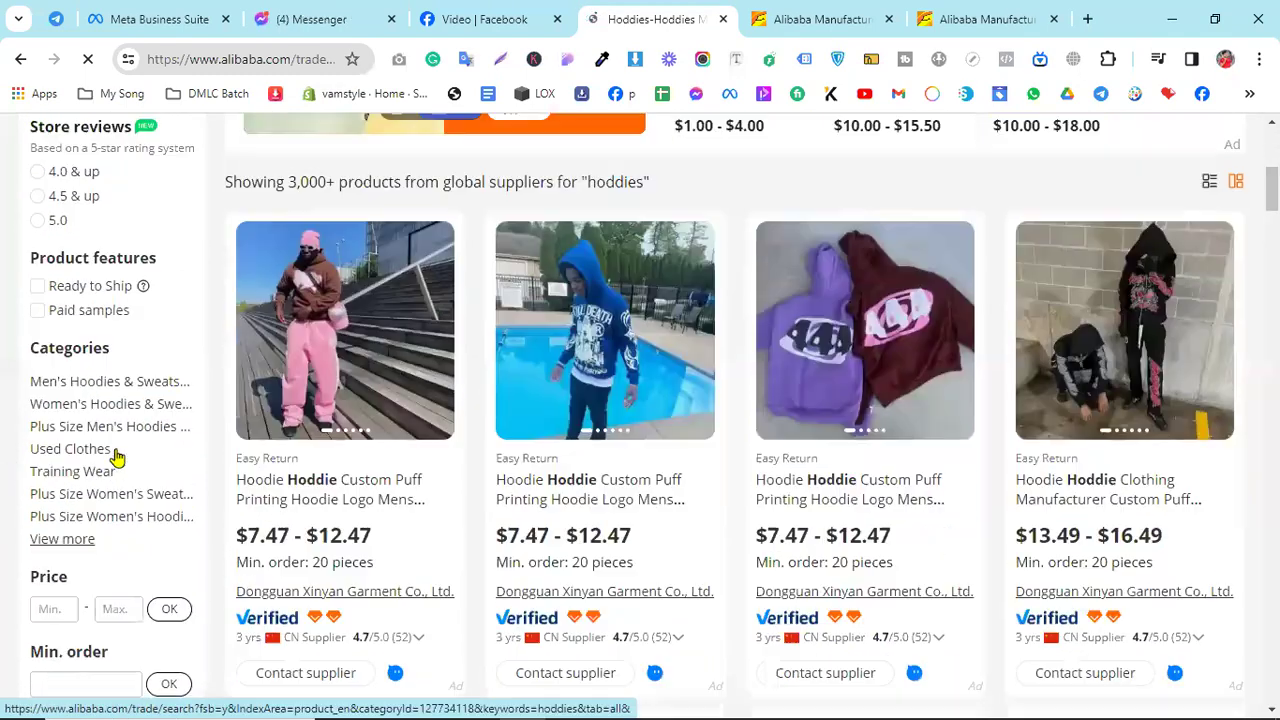
{"action": "scroll", "coordinate": [118, 430], "scroll_direction": "down", "scroll_amount": 1}
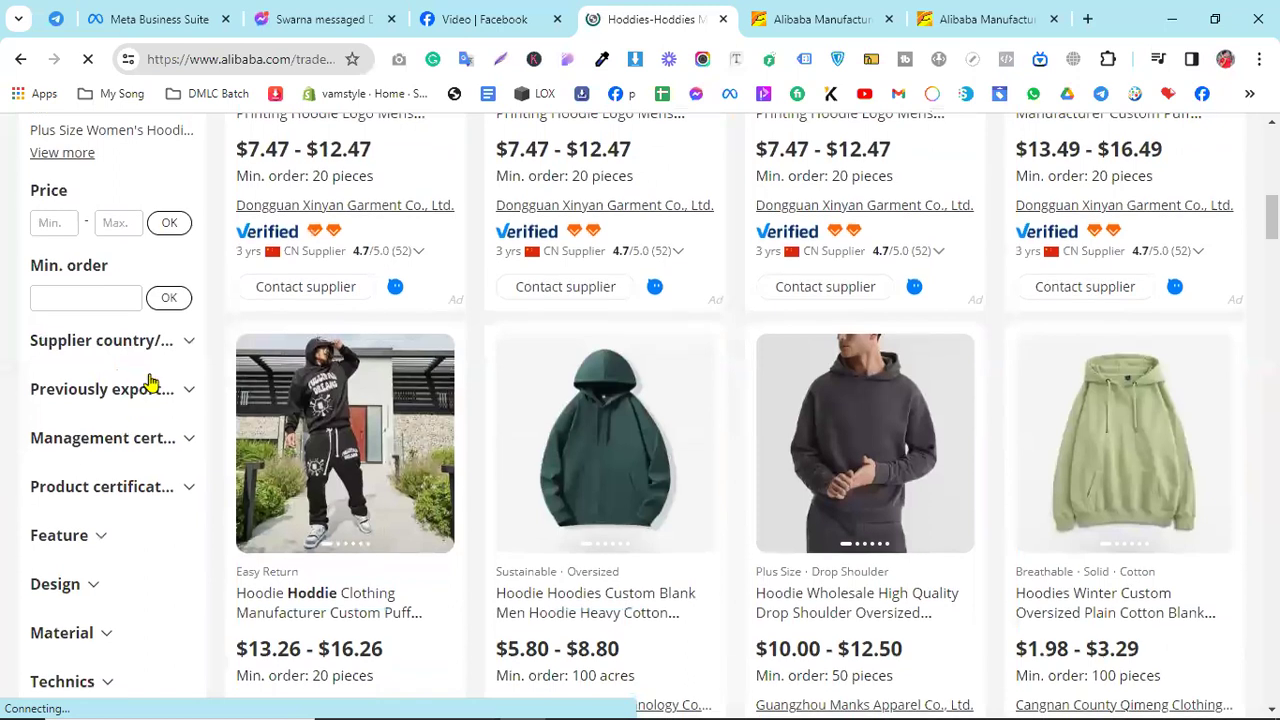
{"action": "left_click", "coordinate": [184, 344]}
{"action": "scroll", "coordinate": [88, 440], "scroll_direction": "down", "scroll_amount": 1}
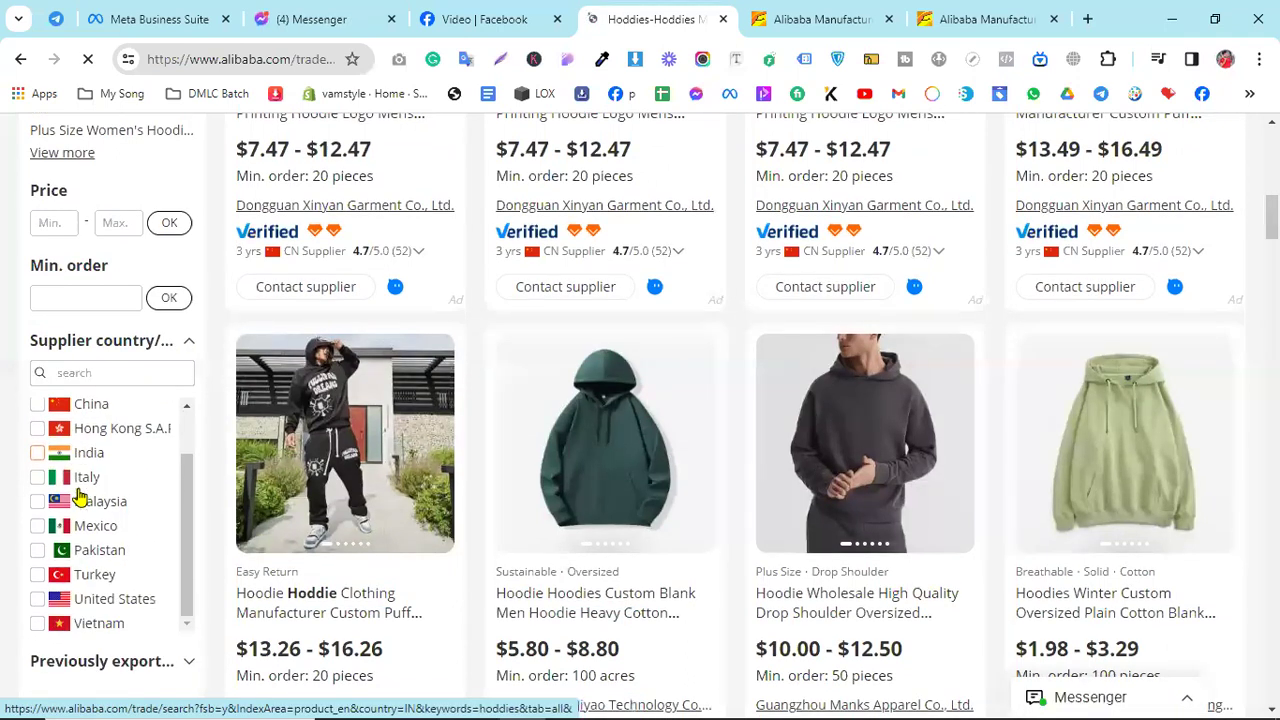
{"action": "scroll", "coordinate": [91, 500], "scroll_direction": "up", "scroll_amount": 1}
{"action": "left_click", "coordinate": [190, 343]}
{"action": "scroll", "coordinate": [176, 432], "scroll_direction": "up", "scroll_amount": 5}
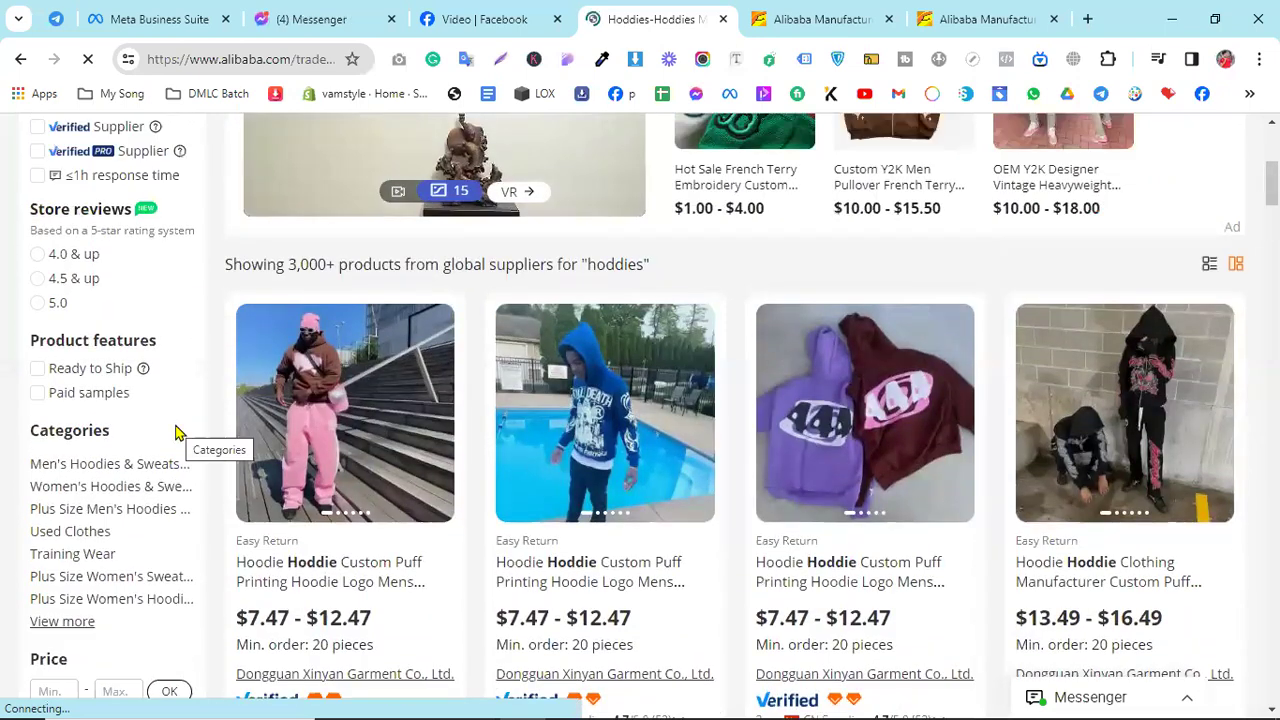
{"action": "scroll", "coordinate": [175, 432], "scroll_direction": "up", "scroll_amount": 1}
Dismiss the feedback survey, look over the product listings, and go to page 7 of the hoodie results
{"action": "scroll", "coordinate": [175, 432], "scroll_direction": "down", "scroll_amount": 6}
{"action": "scroll", "coordinate": [176, 433], "scroll_direction": "down", "scroll_amount": 2}
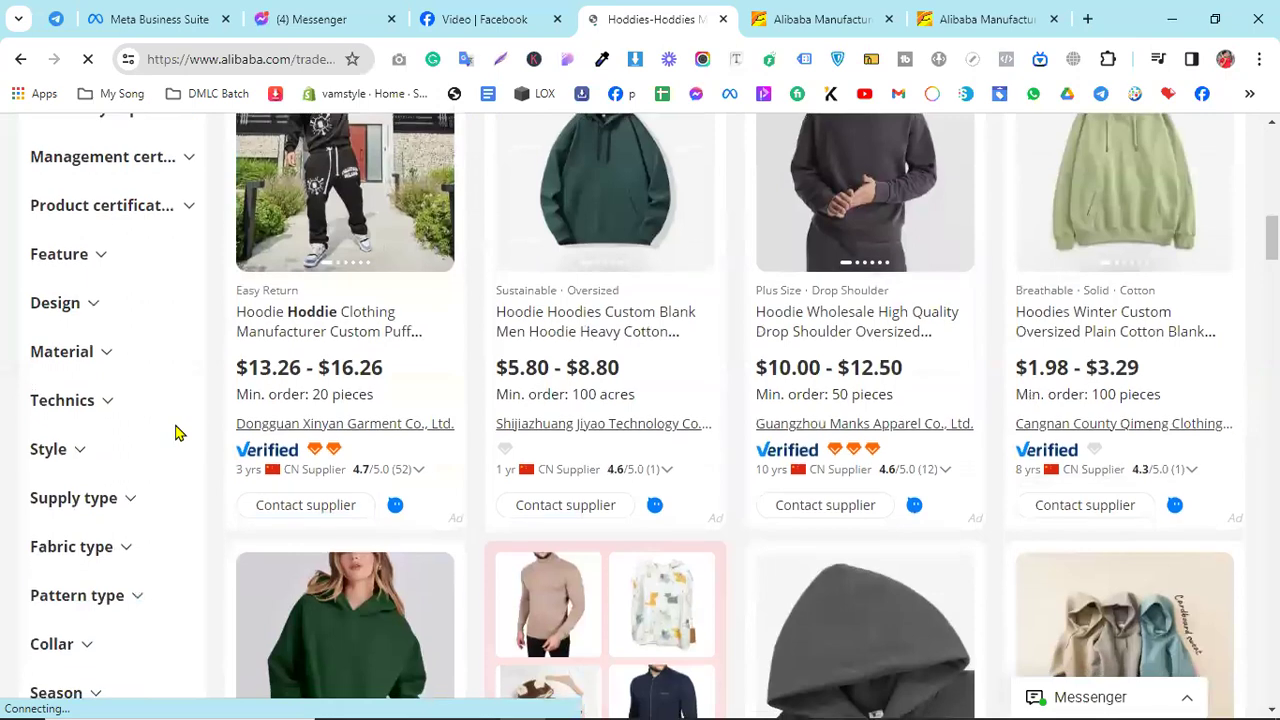
{"action": "scroll", "coordinate": [534, 400], "scroll_direction": "down", "scroll_amount": 3}
{"action": "scroll", "coordinate": [534, 400], "scroll_direction": "down", "scroll_amount": 15}
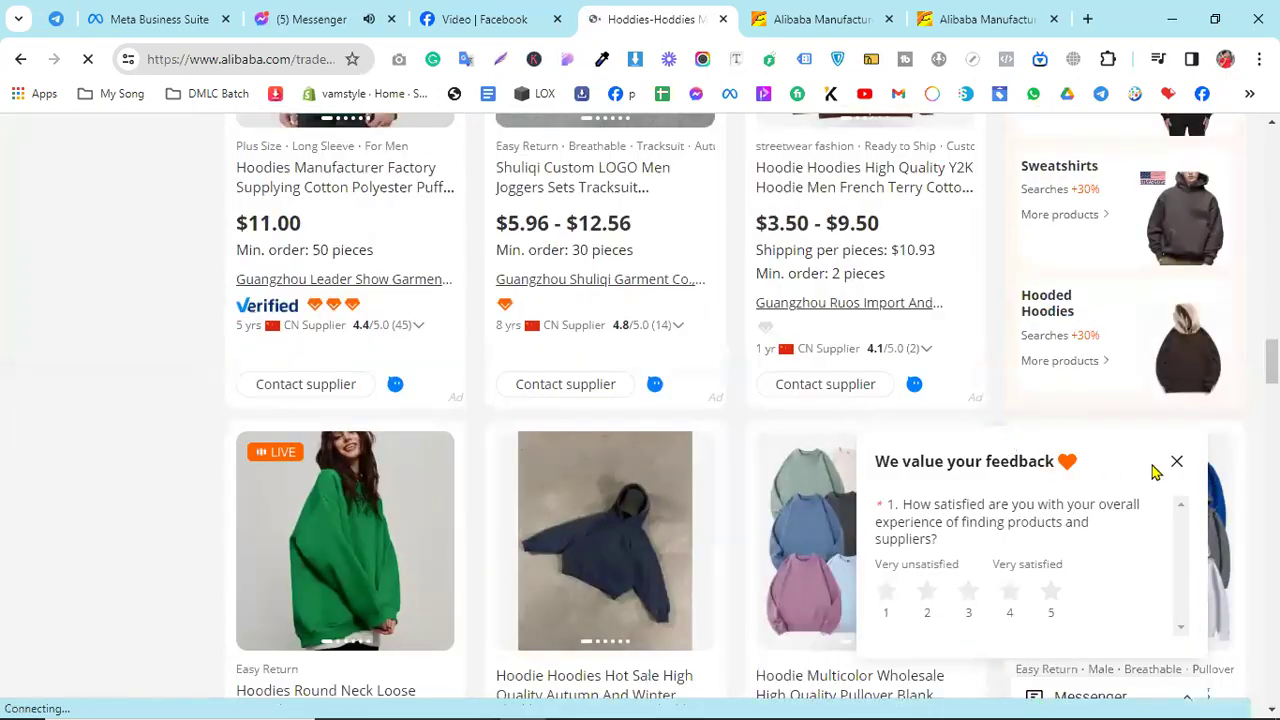
{"action": "left_click", "coordinate": [1175, 464]}
{"action": "scroll", "coordinate": [737, 466], "scroll_direction": "down", "scroll_amount": 9}
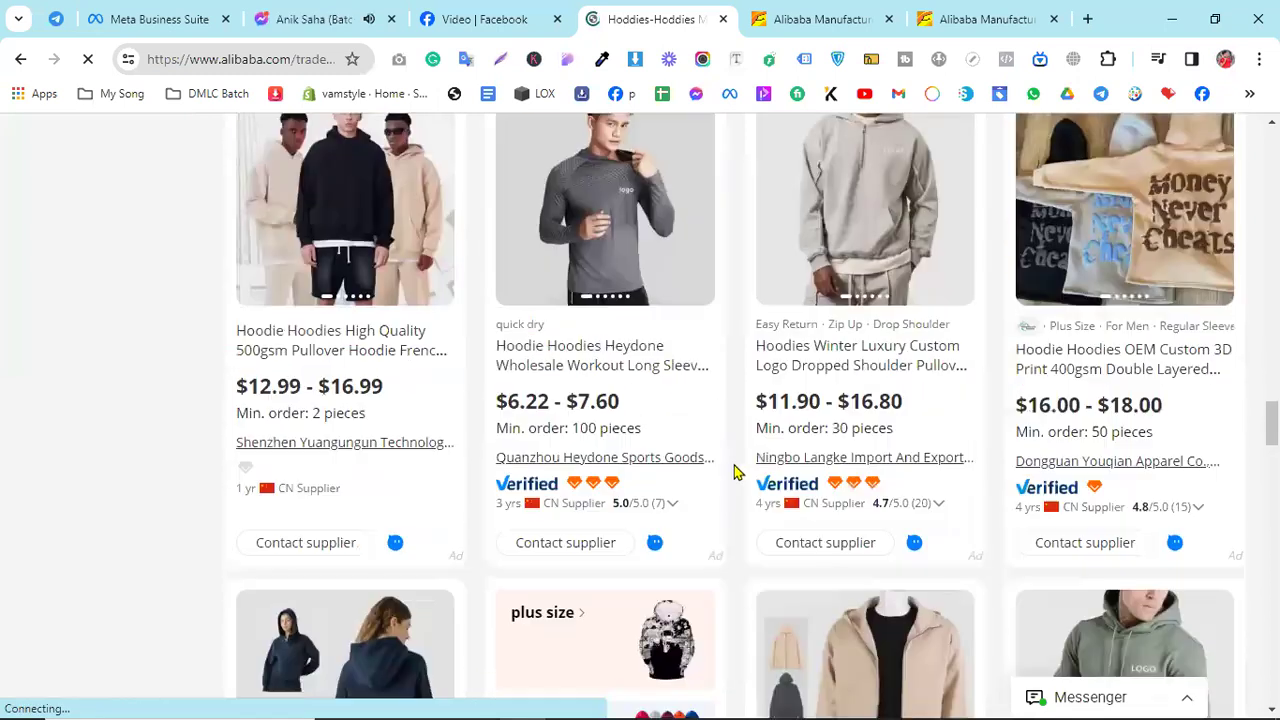
{"action": "mouse_move", "coordinate": [645, 503]}
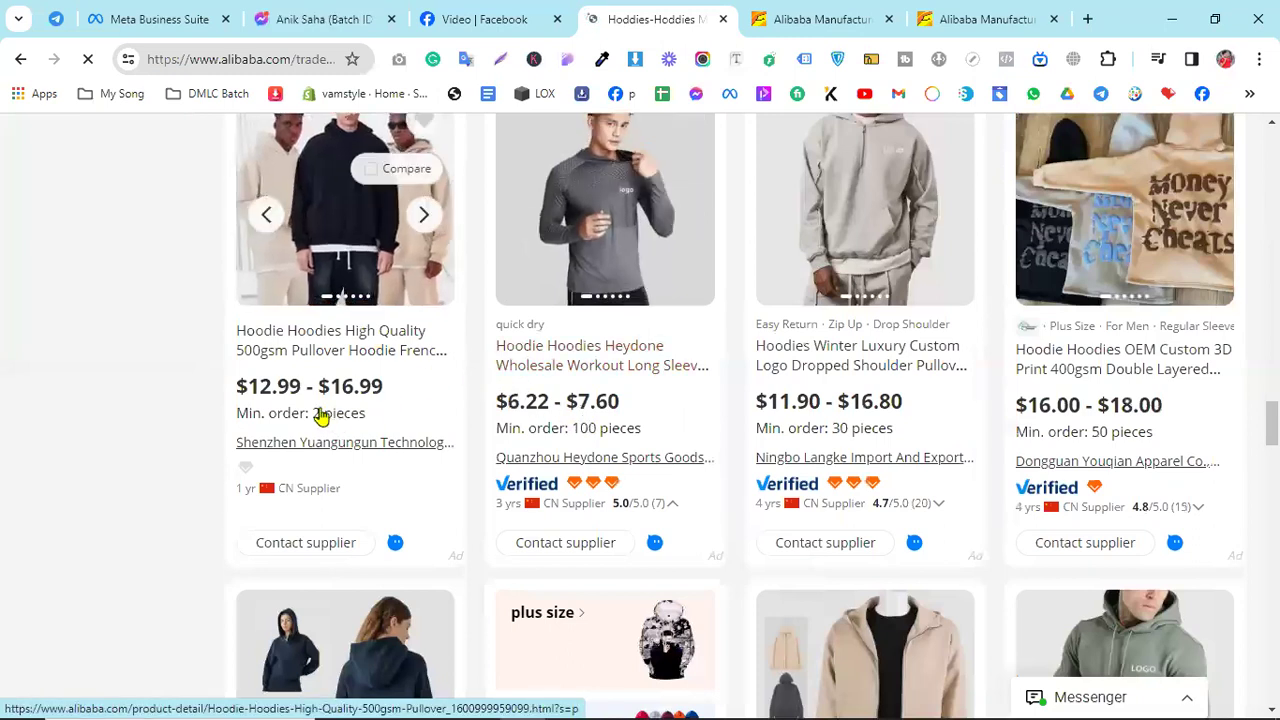
{"action": "scroll", "coordinate": [748, 407], "scroll_direction": "down", "scroll_amount": 12}
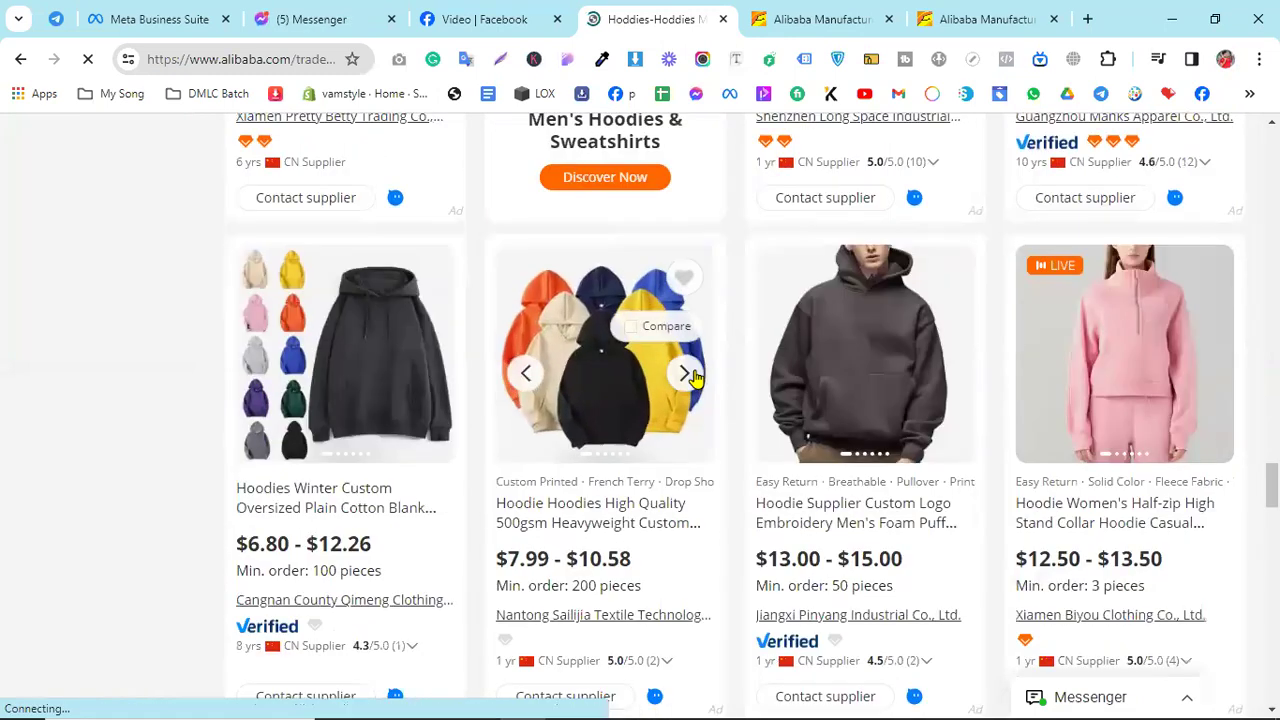
{"action": "scroll", "coordinate": [697, 378], "scroll_direction": "down", "scroll_amount": 10}
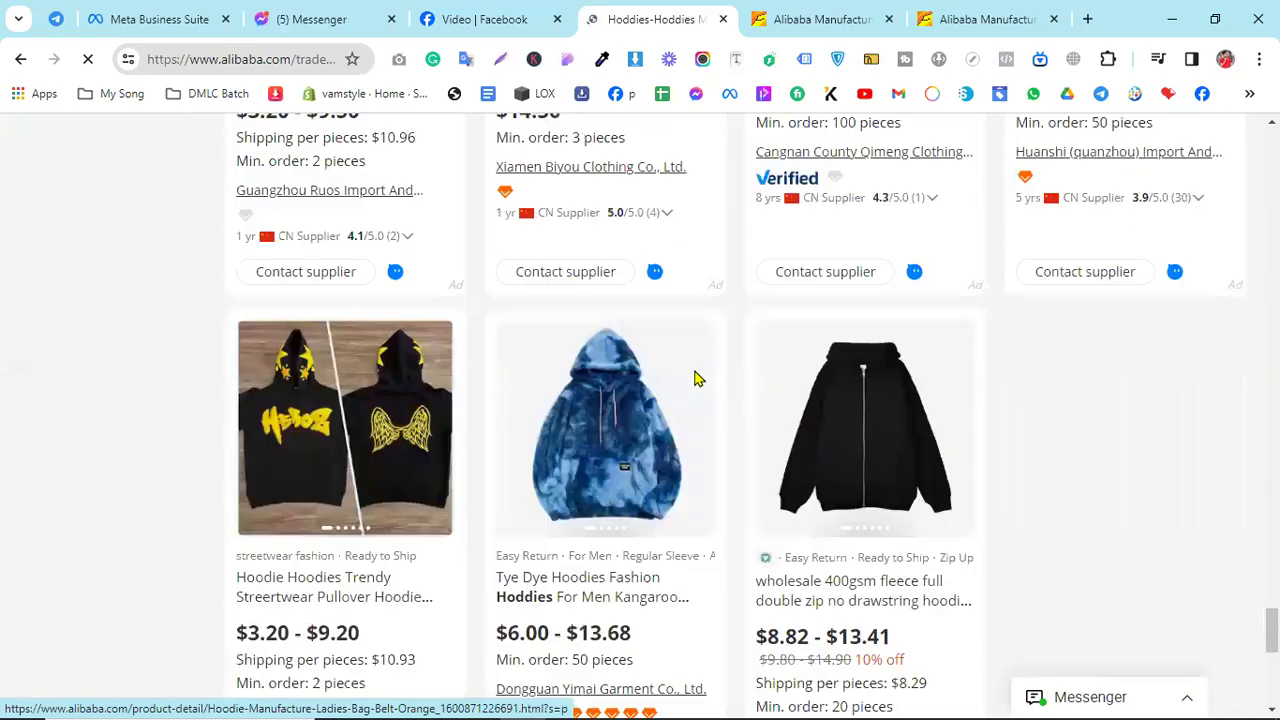
{"action": "scroll", "coordinate": [697, 378], "scroll_direction": "down", "scroll_amount": 2}
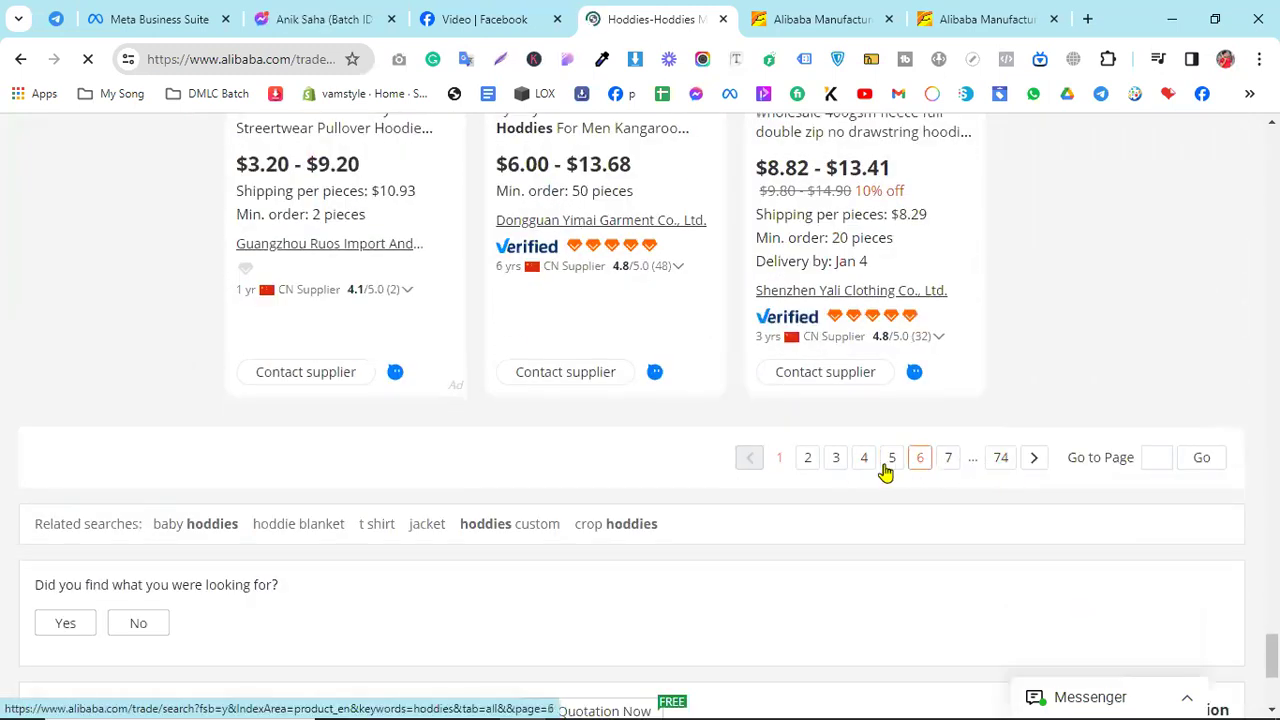
{"action": "left_click", "coordinate": [947, 460]}
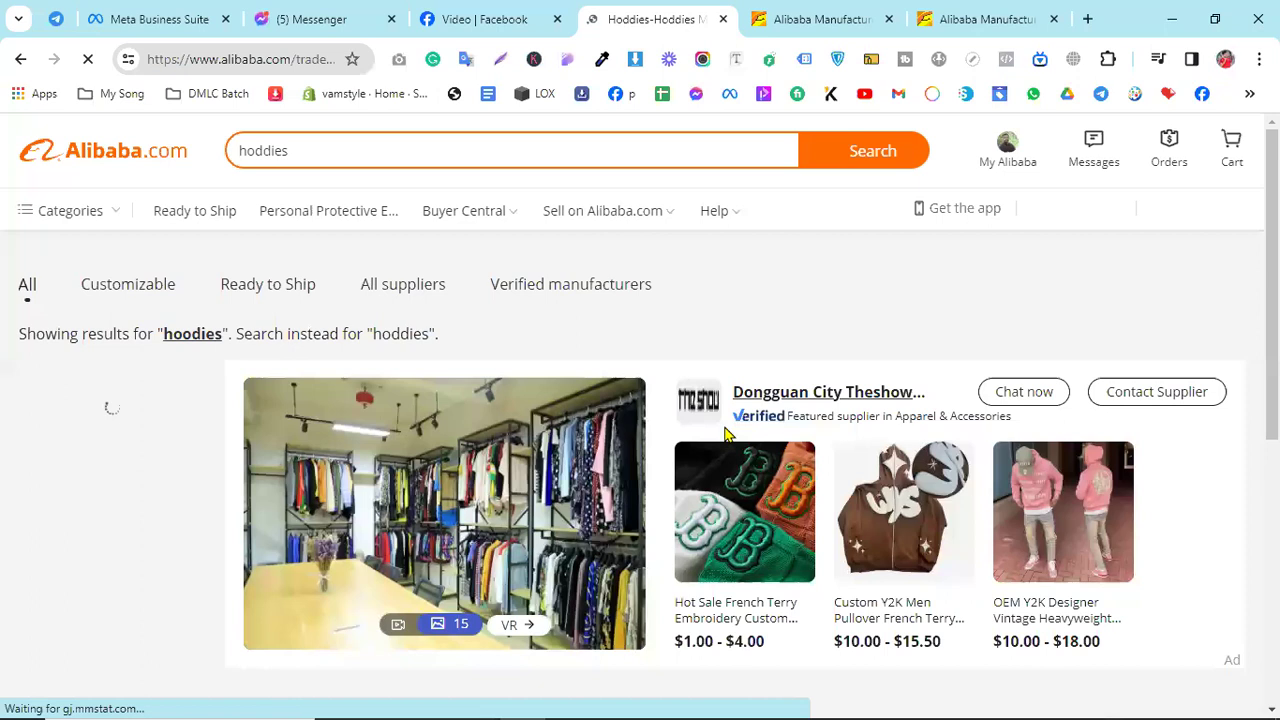
Open the "2021 custom printing embroidery men hoodies" product from page 7 in a new tab
{"action": "scroll", "coordinate": [727, 435], "scroll_direction": "down", "scroll_amount": 5}
{"action": "scroll", "coordinate": [727, 435], "scroll_direction": "down", "scroll_amount": 1}
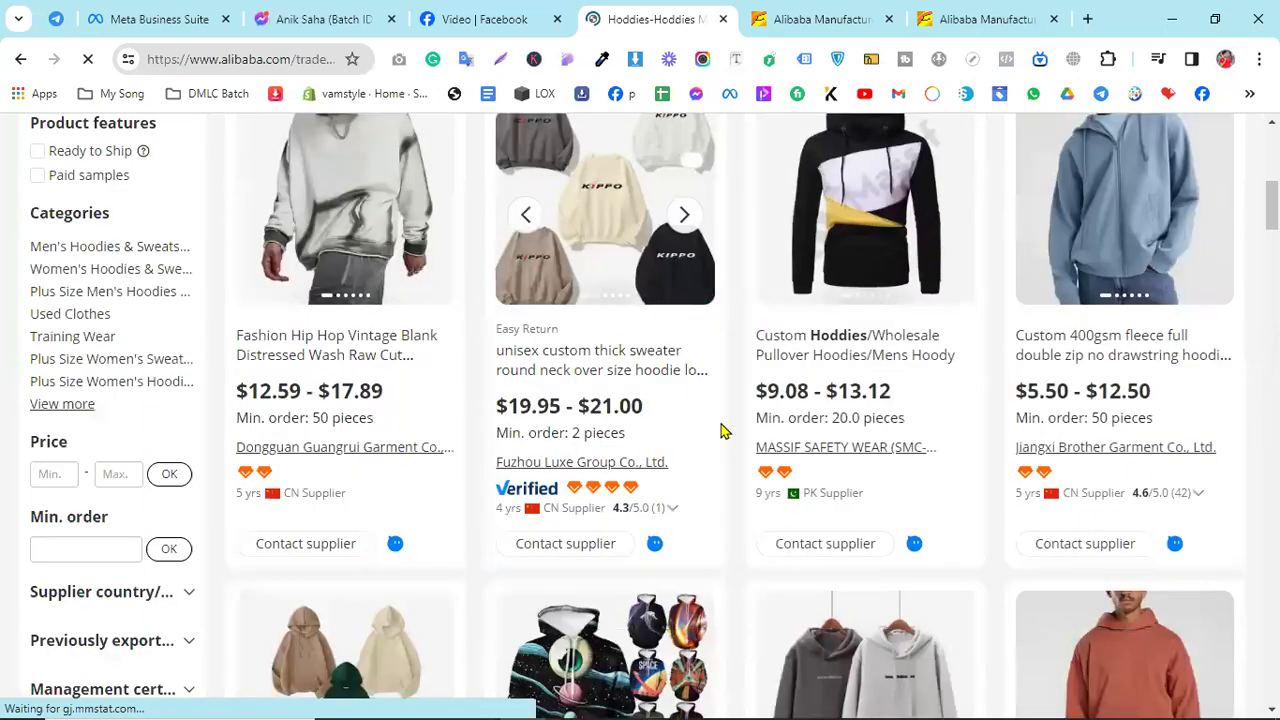
{"action": "scroll", "coordinate": [724, 431], "scroll_direction": "down", "scroll_amount": 3}
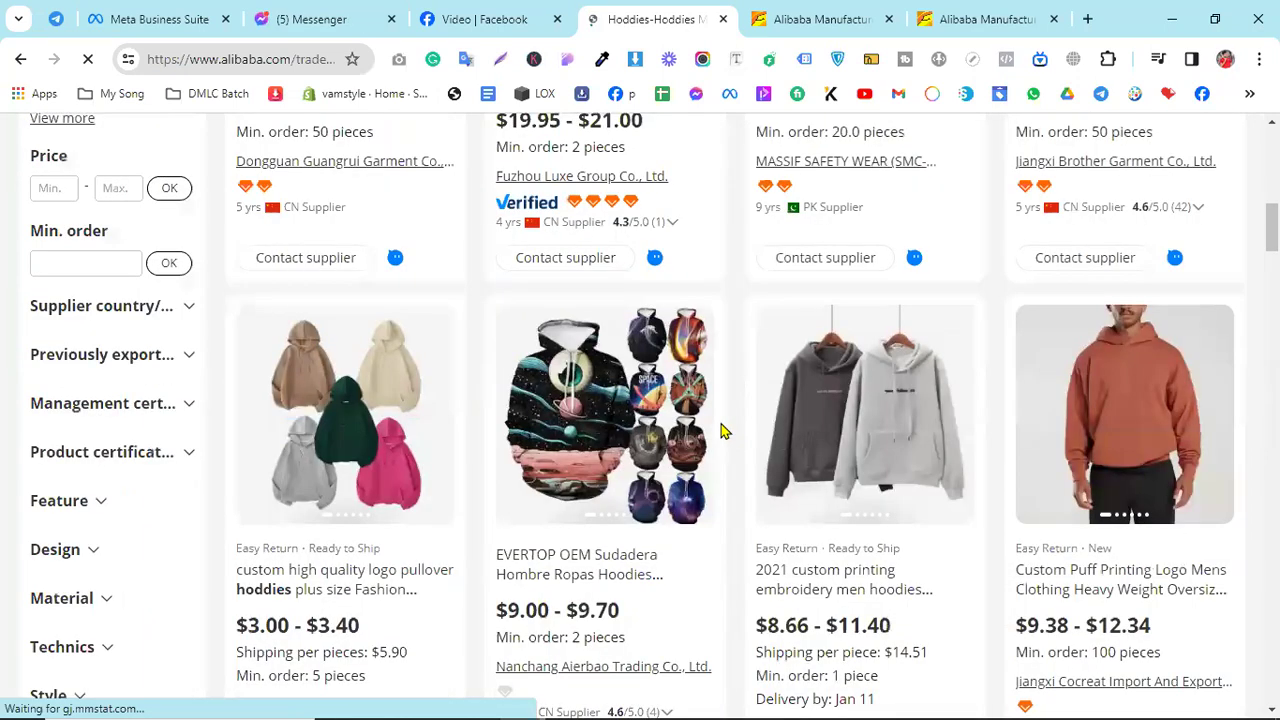
{"action": "scroll", "coordinate": [724, 431], "scroll_direction": "up", "scroll_amount": 1}
{"action": "scroll", "coordinate": [724, 431], "scroll_direction": "down", "scroll_amount": 1}
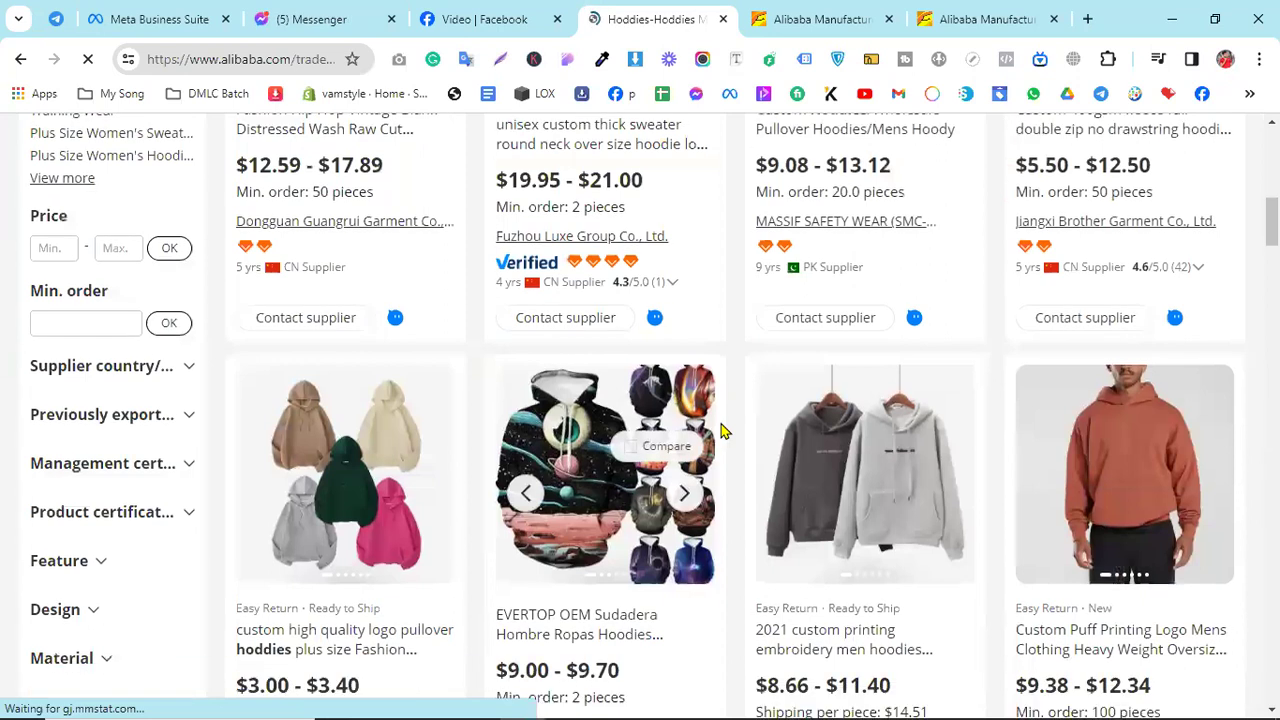
{"action": "scroll", "coordinate": [724, 431], "scroll_direction": "down", "scroll_amount": 3}
{"action": "scroll", "coordinate": [818, 295], "scroll_direction": "down", "scroll_amount": 1}
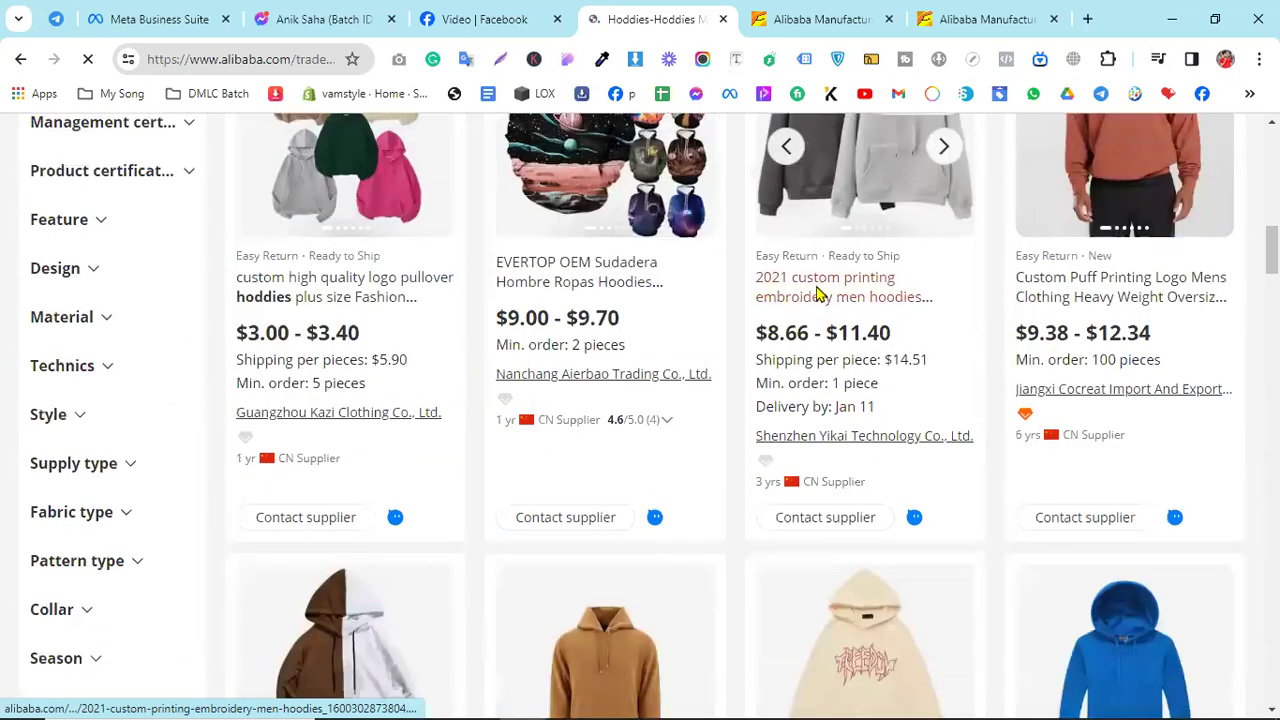
{"action": "right_click", "coordinate": [818, 295]}
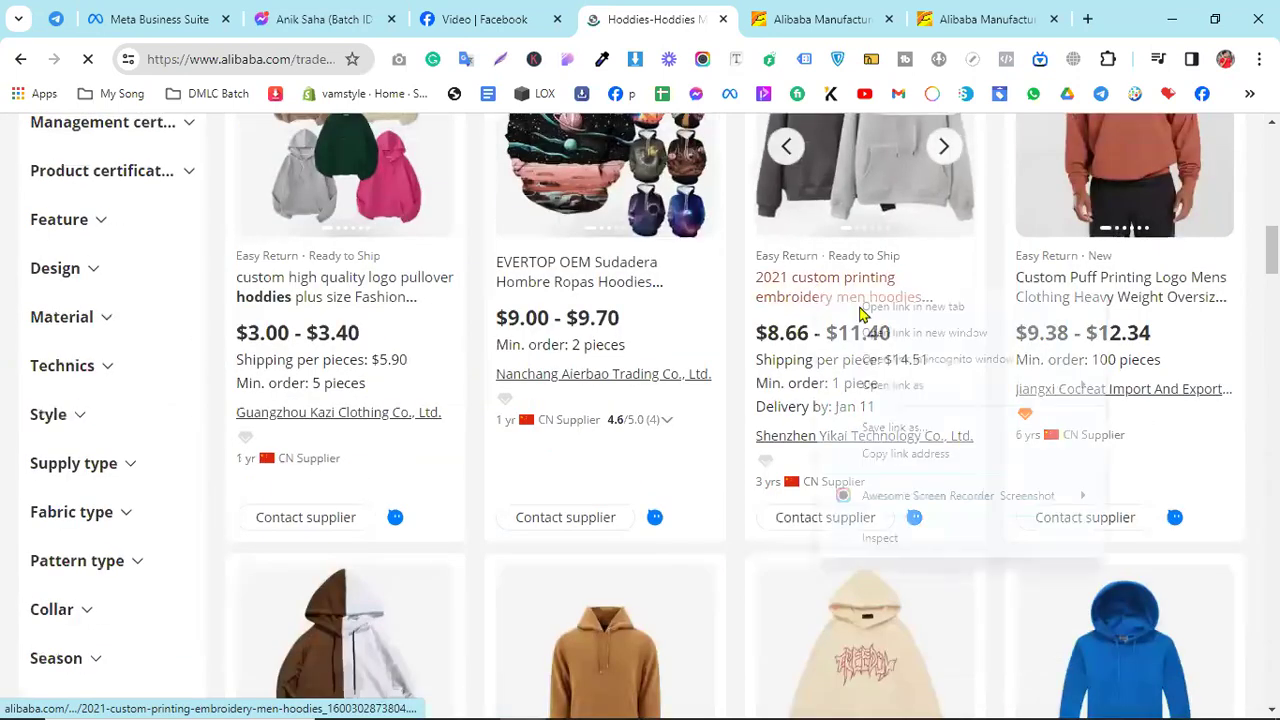
{"action": "middle_click", "coordinate": [318, 360]}
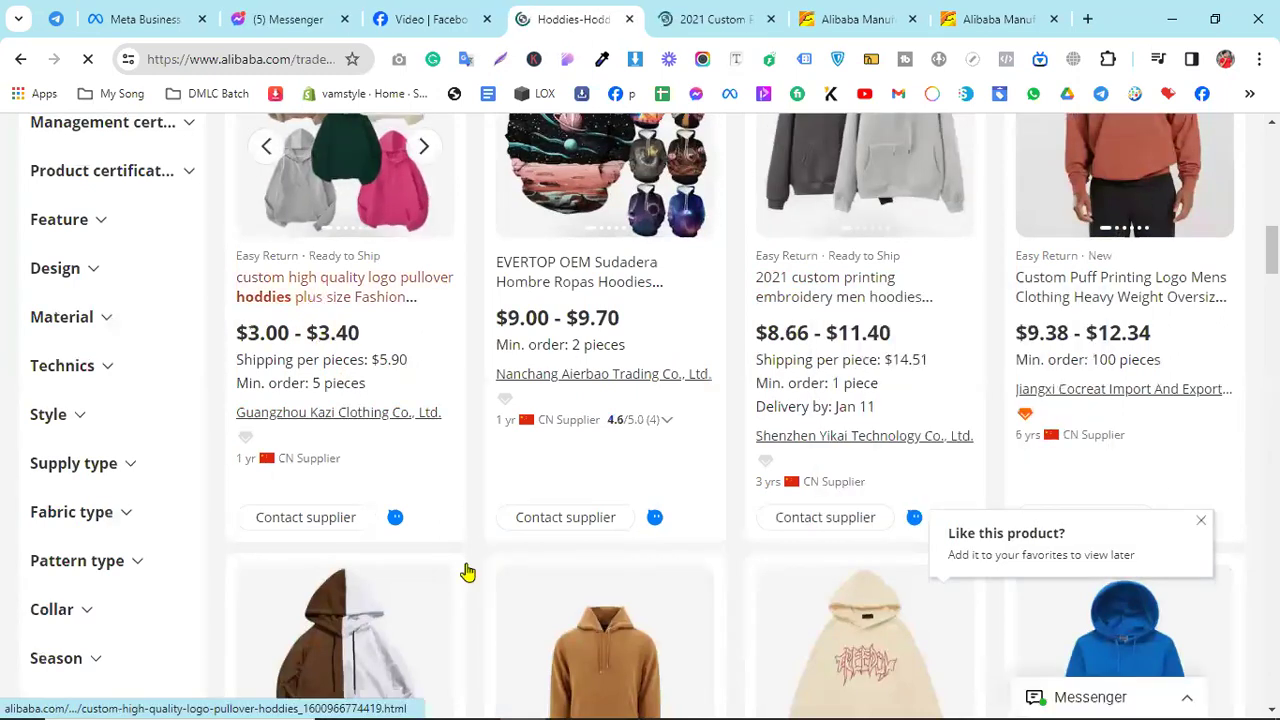
Open the IRSA SPORTS "High Quality Hoodies Best Seller New Model Men Hoddies" product in a new tab
{"action": "scroll", "coordinate": [467, 572], "scroll_direction": "down", "scroll_amount": 2}
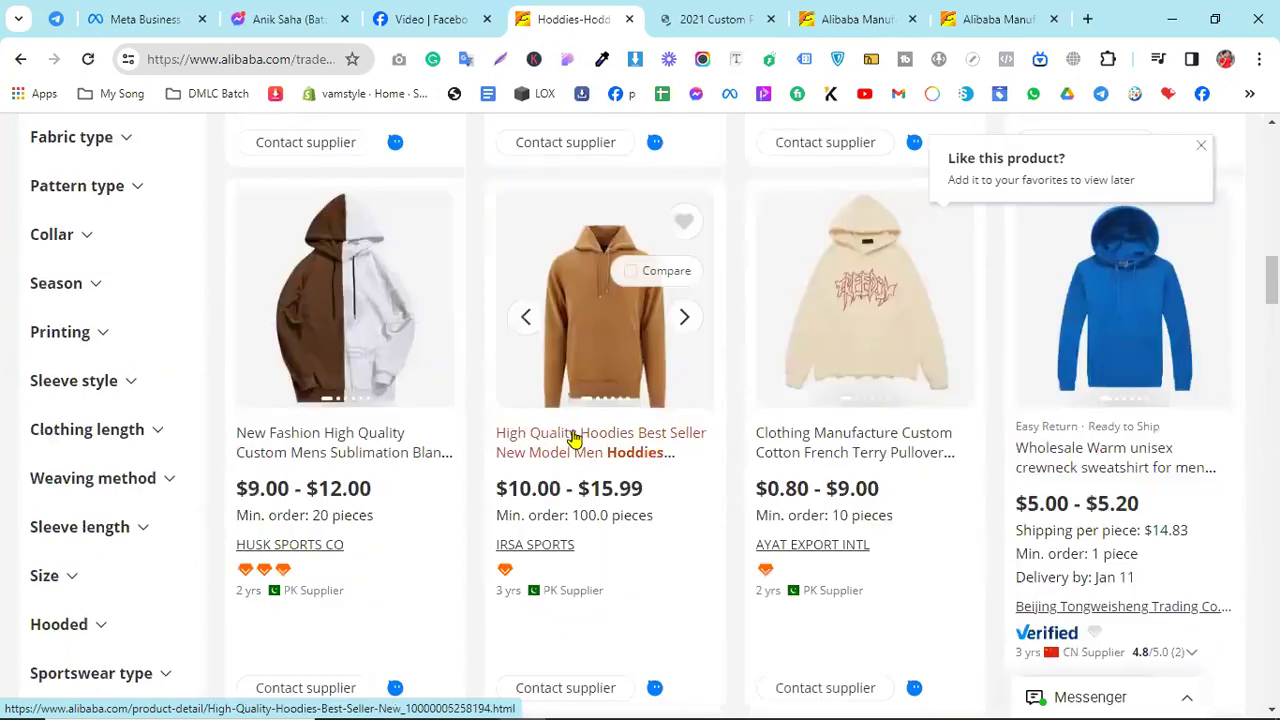
{"action": "right_click", "coordinate": [631, 440]}
{"action": "left_click", "coordinate": [640, 179]}
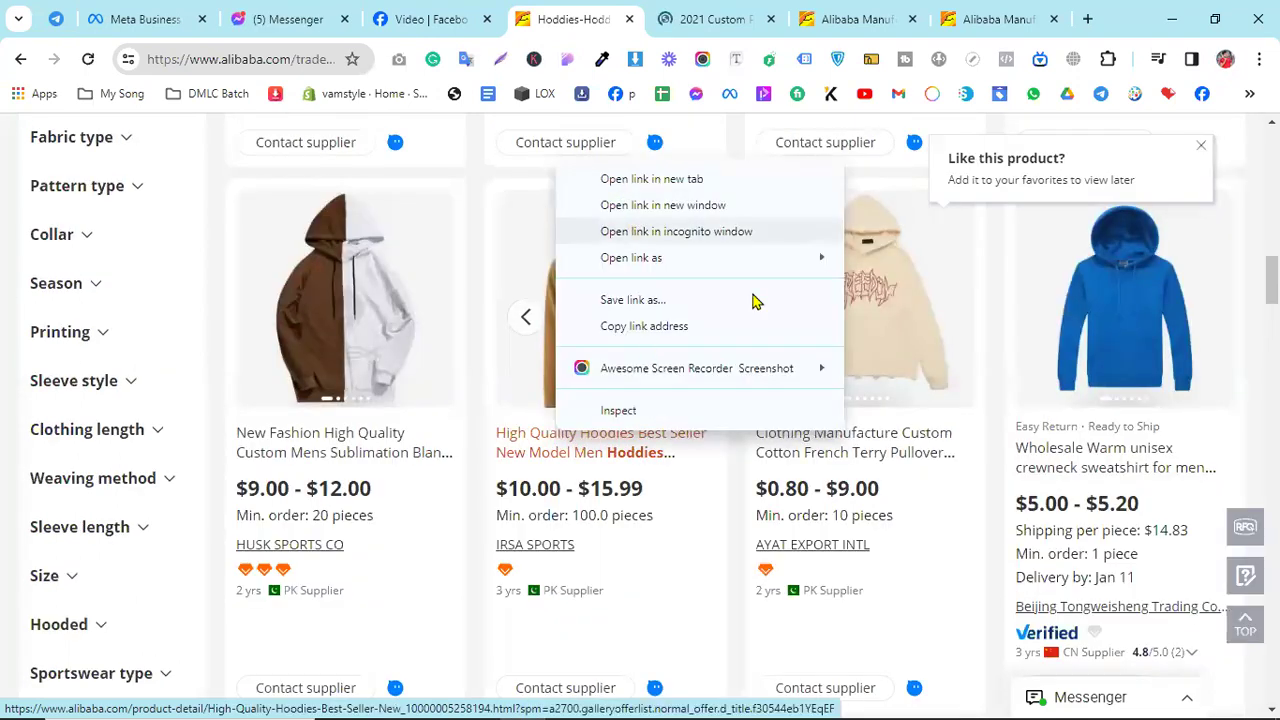
Open the AYAT EXPORT INTL "Clothing Manufacture Custom Cotton French Terry Pullover" and the "Wholesale Warm unisex crewneck sweatshirt" products in new tabs
{"action": "right_click", "coordinate": [889, 457]}
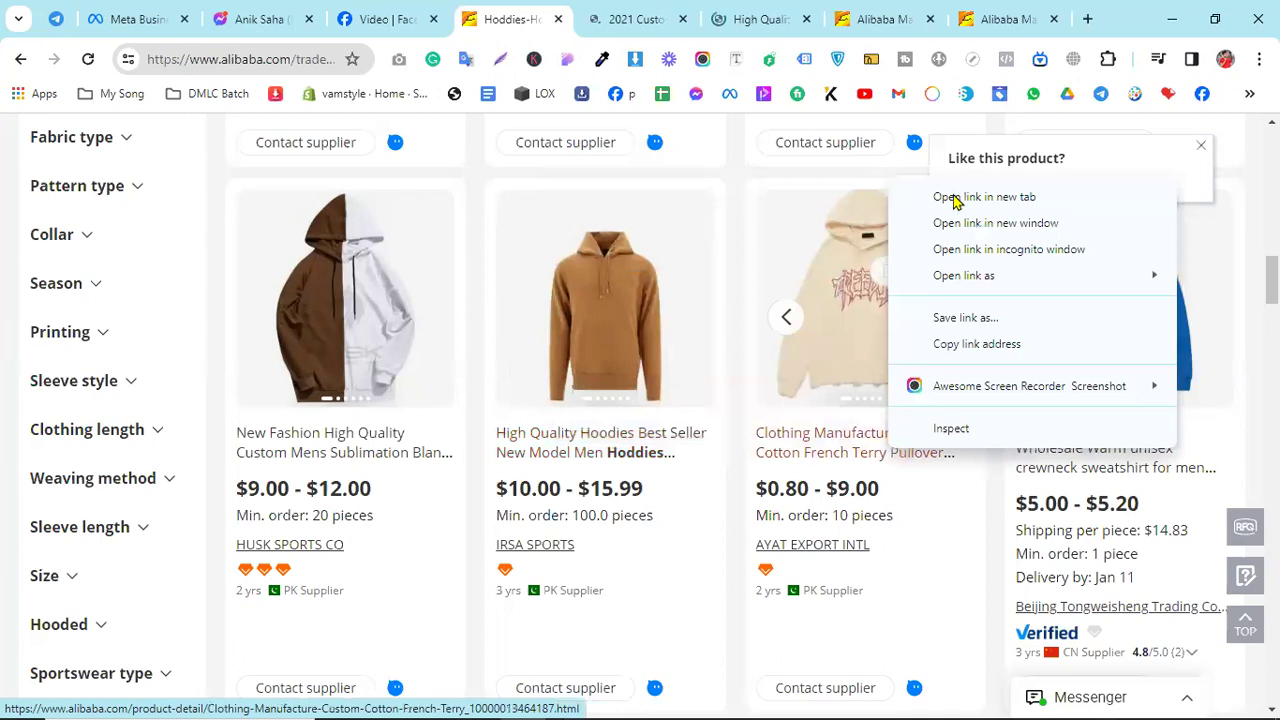
{"action": "left_click", "coordinate": [955, 198]}
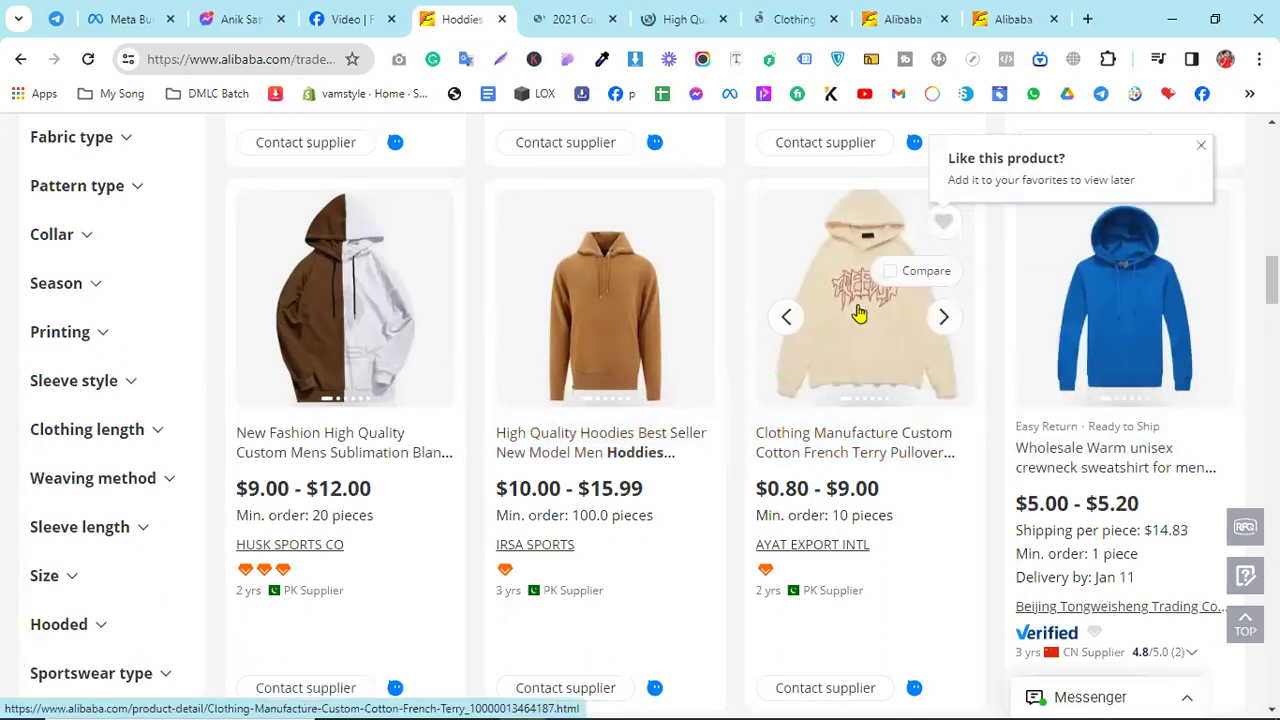
{"action": "right_click", "coordinate": [1108, 450]}
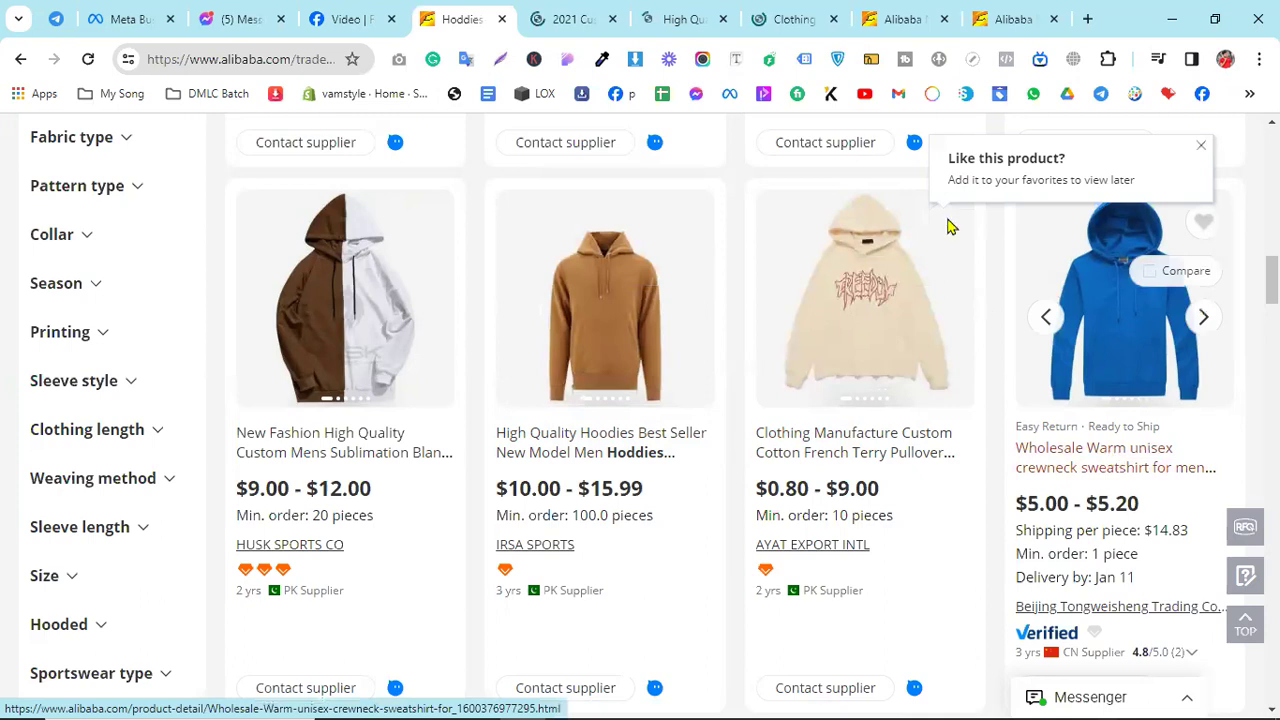
{"action": "left_click", "coordinate": [910, 200]}
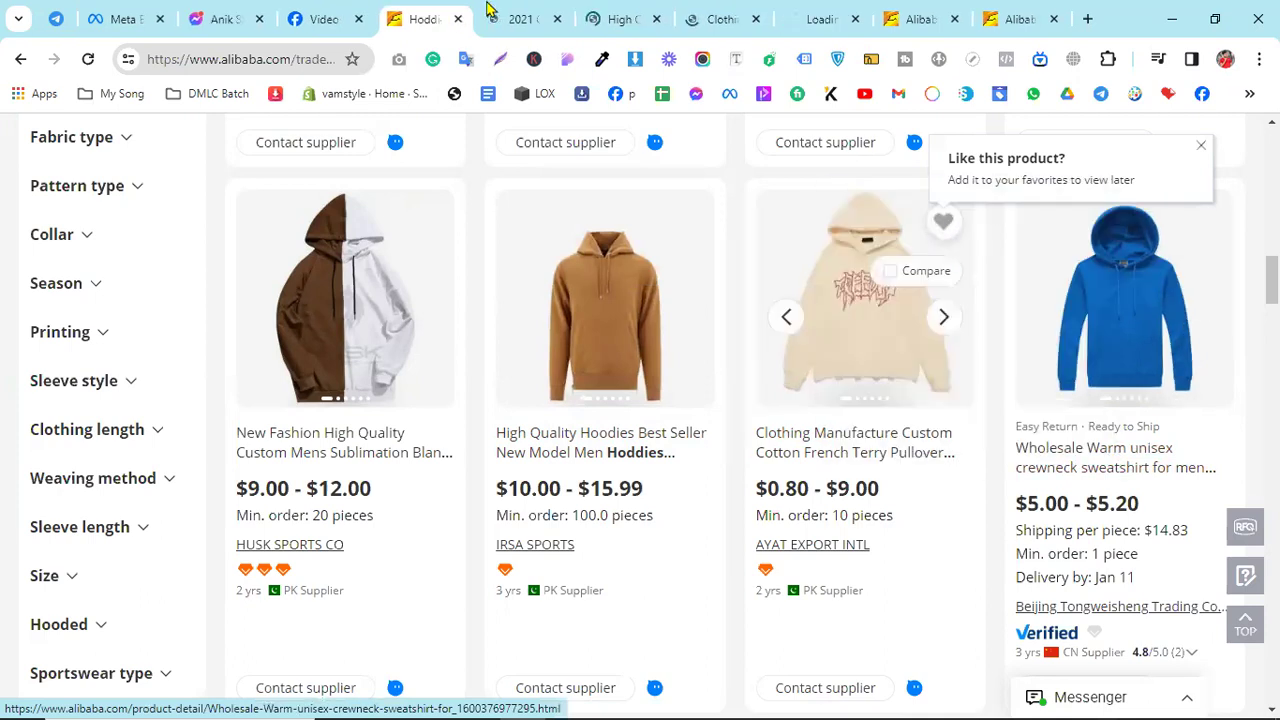
Switch to the "2021 custom printing embroidery men hoodies" product and look over its images, prices and purchase details
{"action": "left_click", "coordinate": [520, 19]}
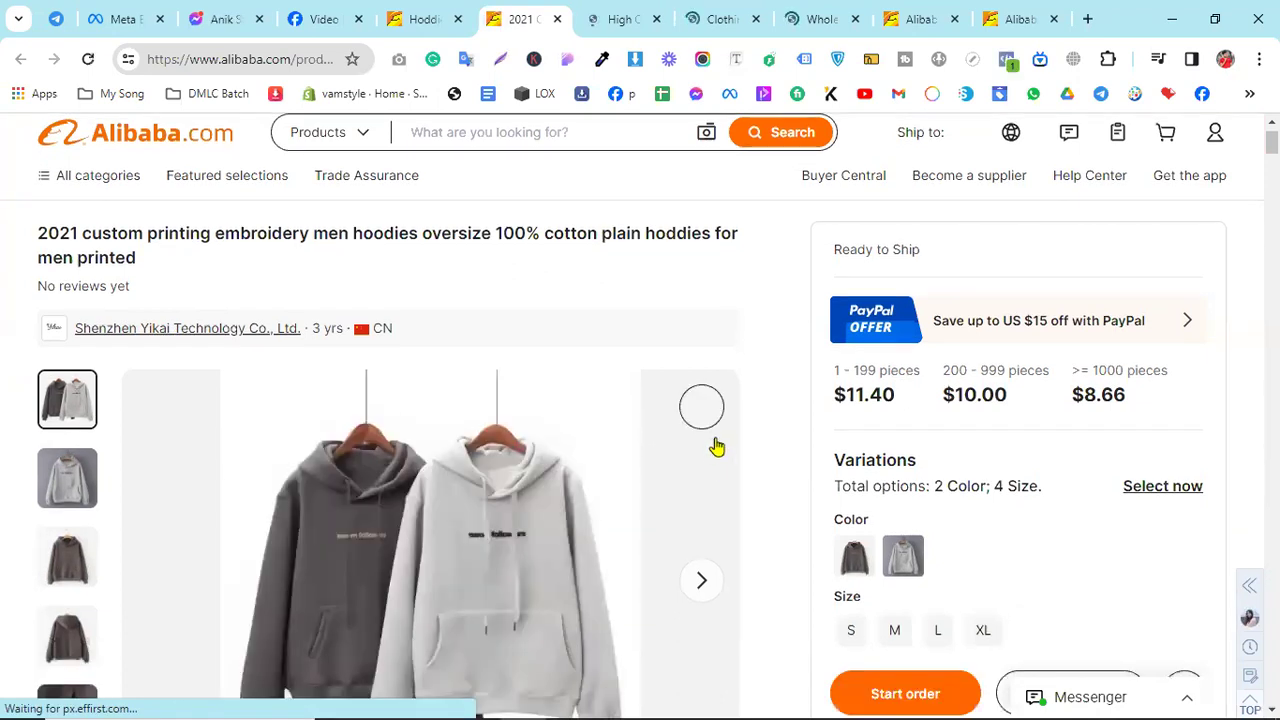
{"action": "scroll", "coordinate": [665, 465], "scroll_direction": "down", "scroll_amount": 2}
{"action": "scroll", "coordinate": [462, 440], "scroll_direction": "down", "scroll_amount": 1}
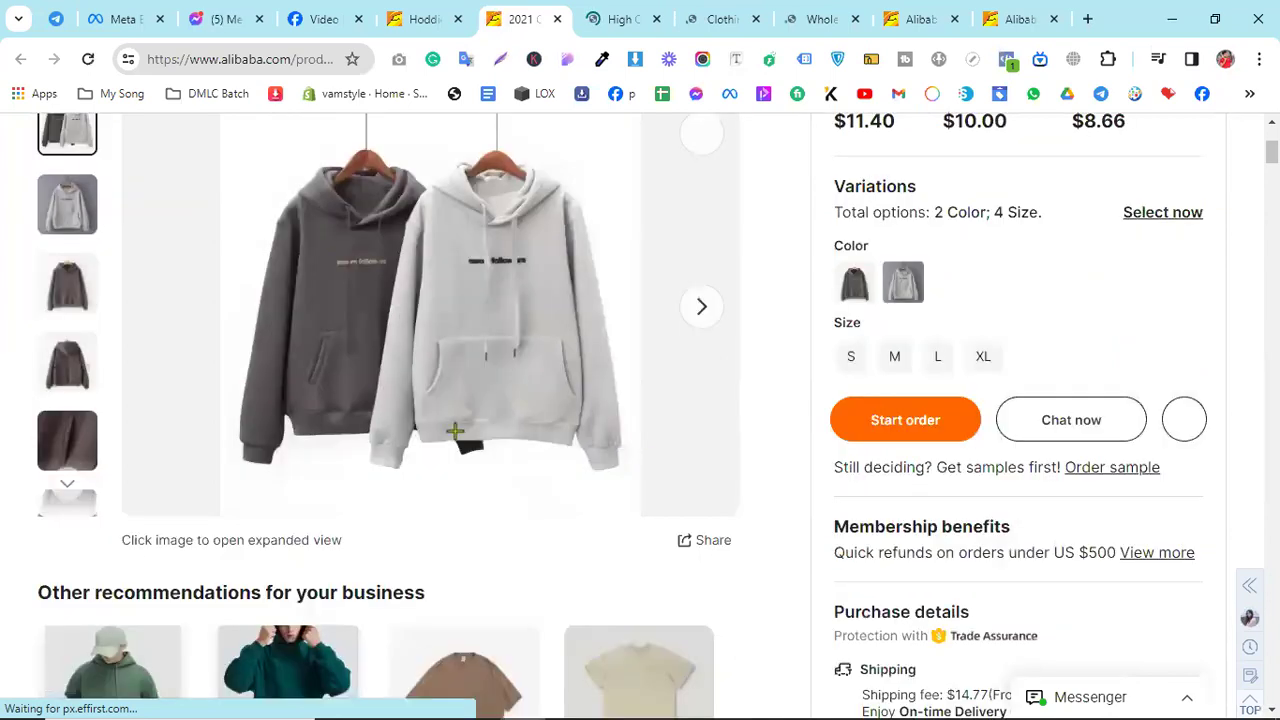
{"action": "scroll", "coordinate": [455, 430], "scroll_direction": "down", "scroll_amount": 1}
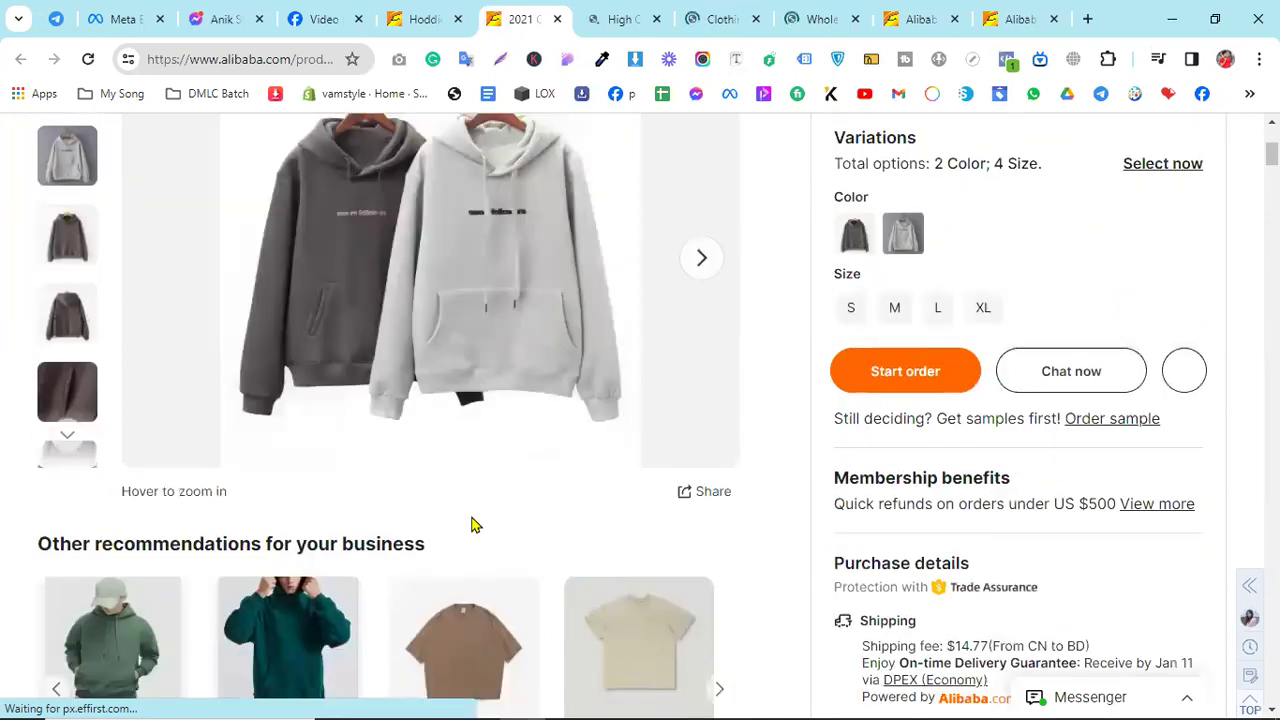
{"action": "scroll", "coordinate": [474, 525], "scroll_direction": "down", "scroll_amount": 1}
{"action": "scroll", "coordinate": [473, 525], "scroll_direction": "down", "scroll_amount": 1}
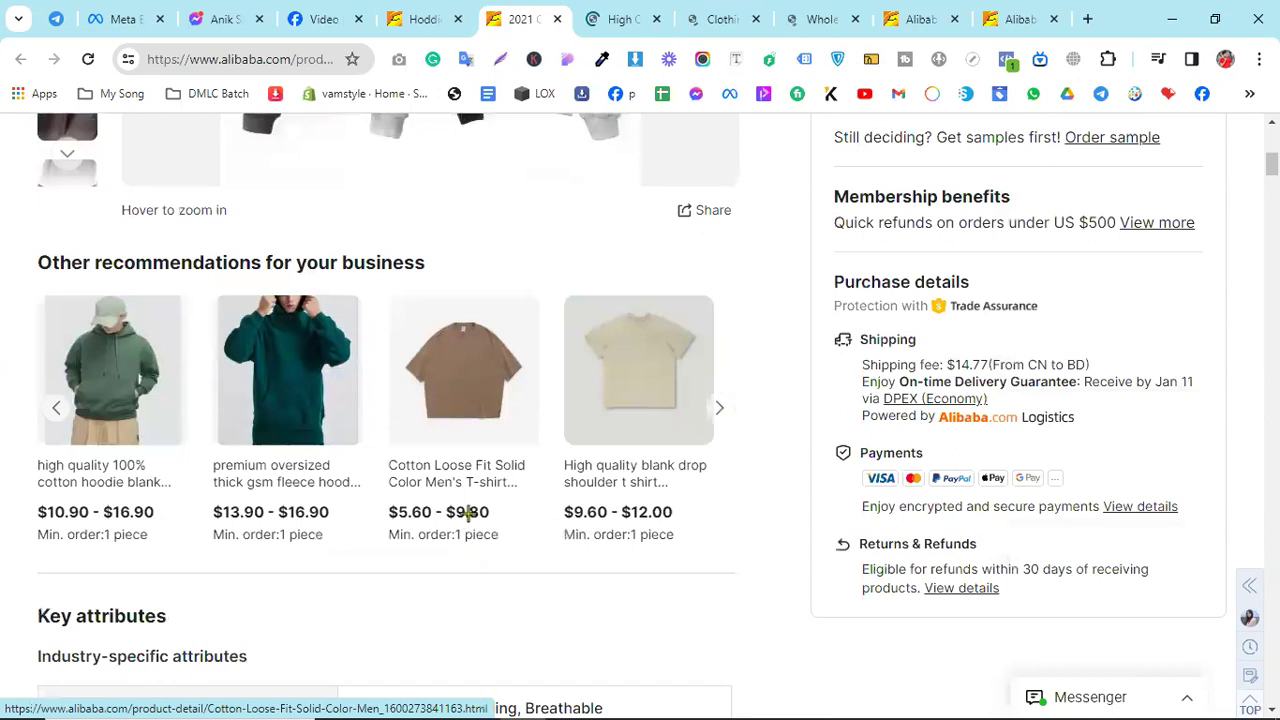
{"action": "scroll", "coordinate": [471, 517], "scroll_direction": "up", "scroll_amount": 5}
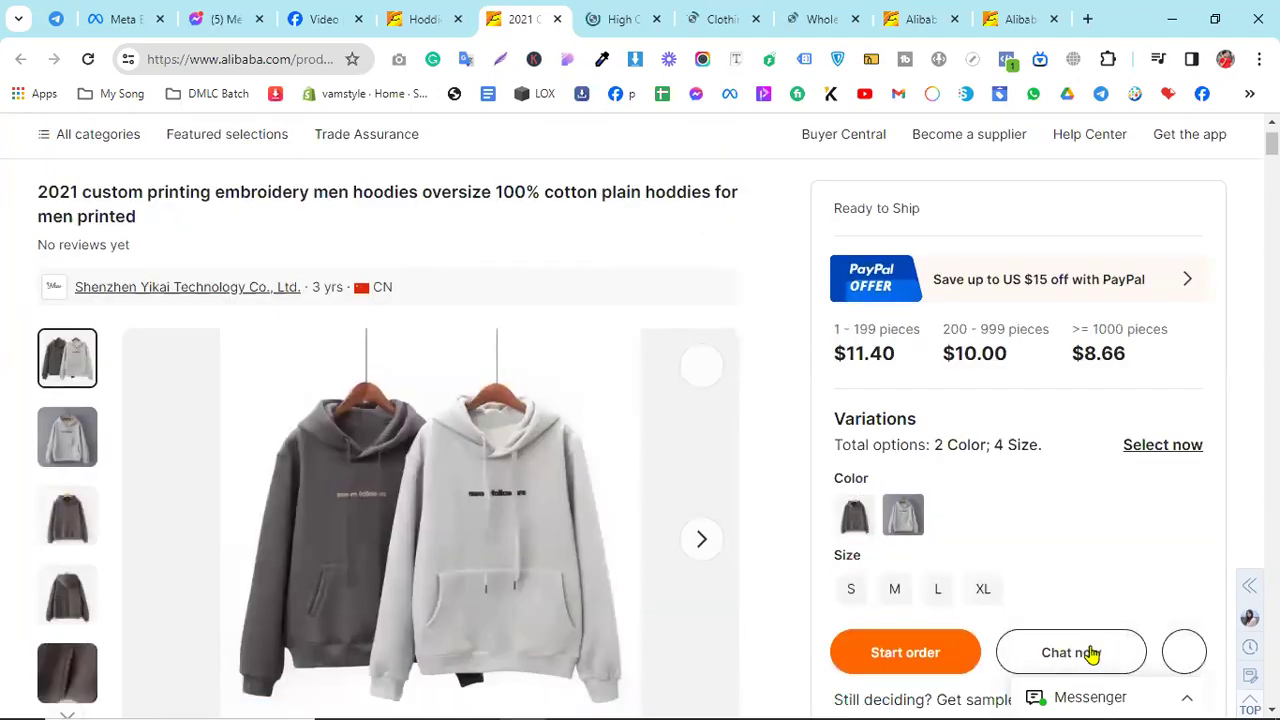
Open the chat with the hoodie's supplier to view the message window, and close it without sending anything
{"action": "left_click", "coordinate": [1221, 648]}
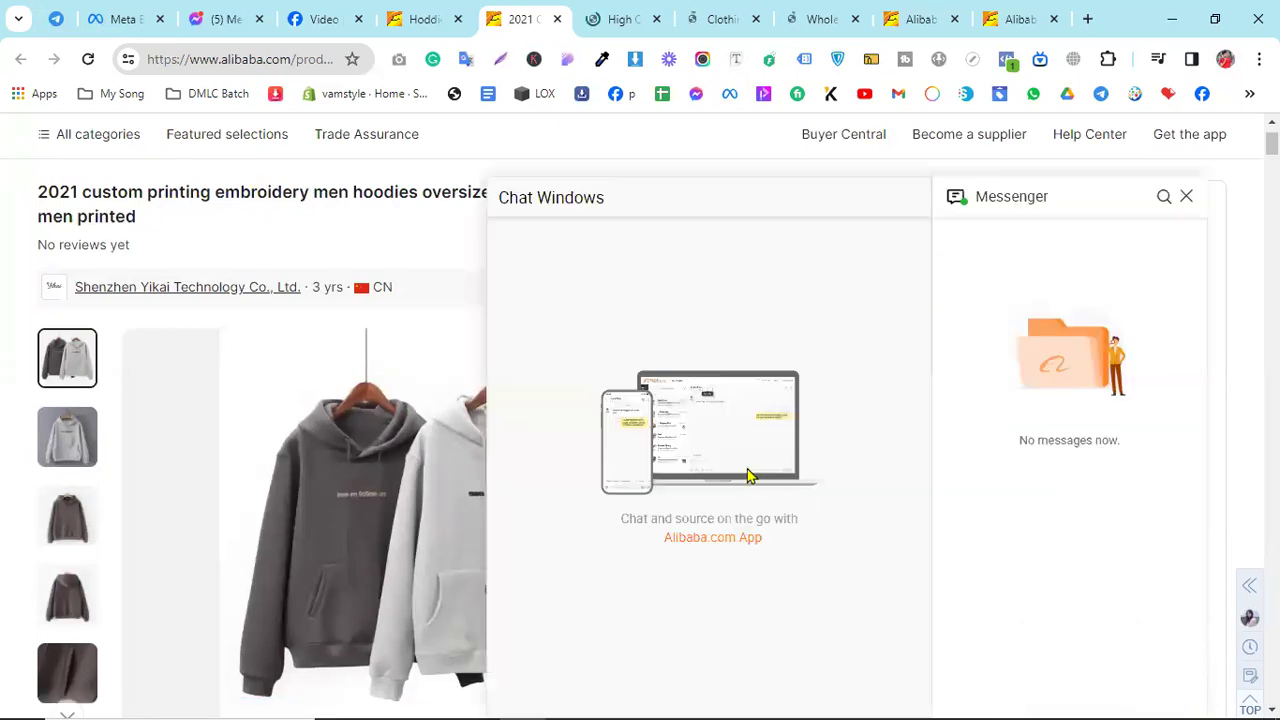
{"action": "scroll", "coordinate": [663, 569], "scroll_direction": "down", "scroll_amount": 1}
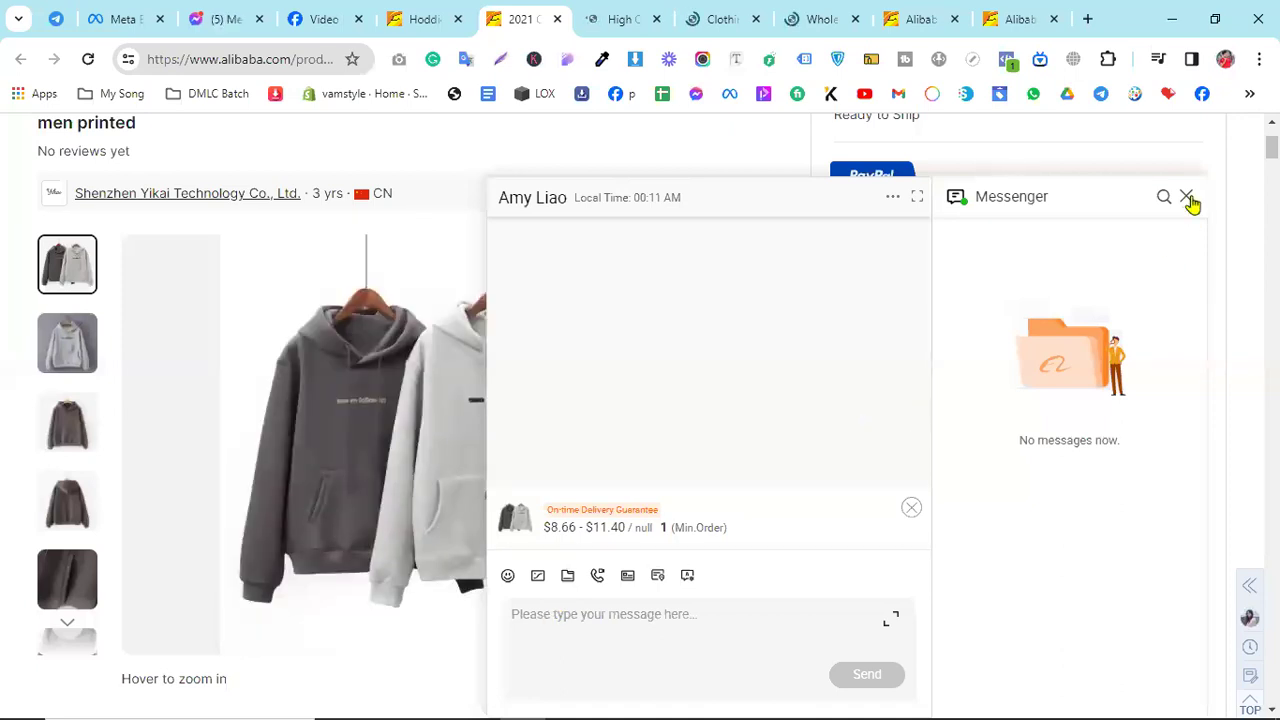
{"action": "left_click", "coordinate": [1187, 197]}
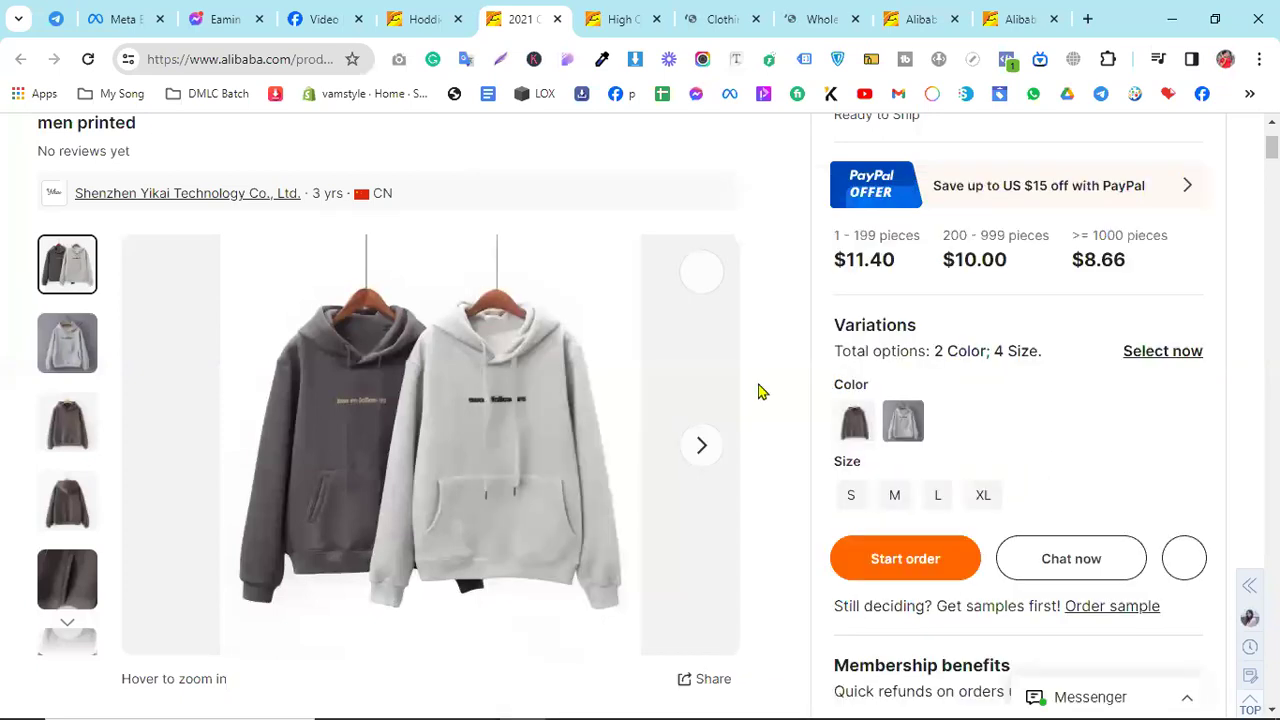
Examine the hoodie's key attributes, lead time, samples, customization options and reviews down to the supplier information
{"action": "scroll", "coordinate": [758, 392], "scroll_direction": "up", "scroll_amount": 1}
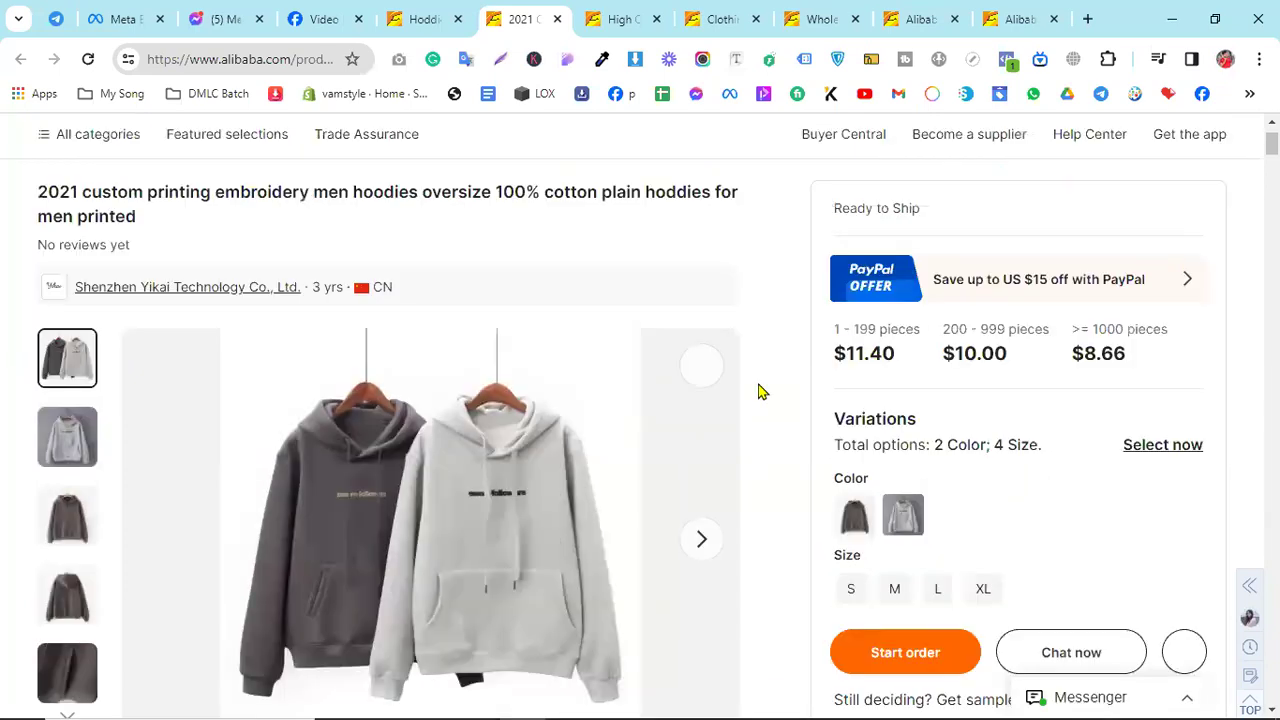
{"action": "scroll", "coordinate": [758, 392], "scroll_direction": "down", "scroll_amount": 2}
{"action": "scroll", "coordinate": [758, 392], "scroll_direction": "down", "scroll_amount": 2}
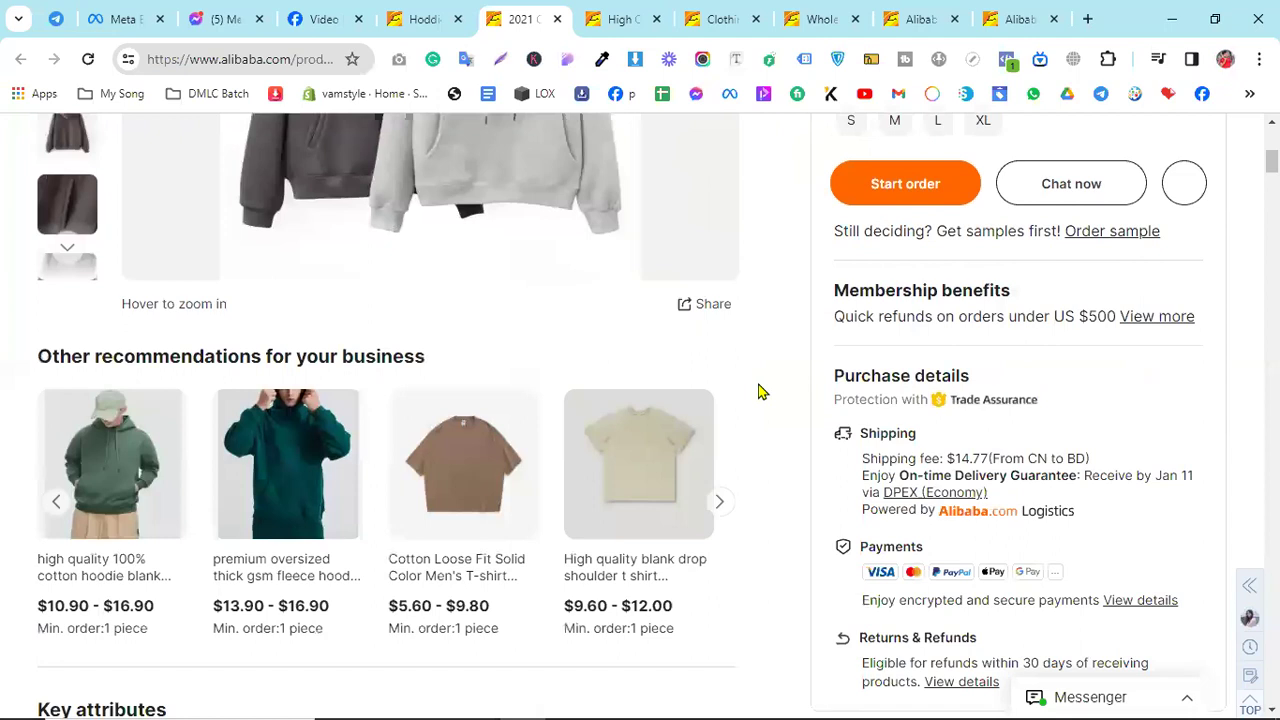
{"action": "scroll", "coordinate": [758, 392], "scroll_direction": "down", "scroll_amount": 1}
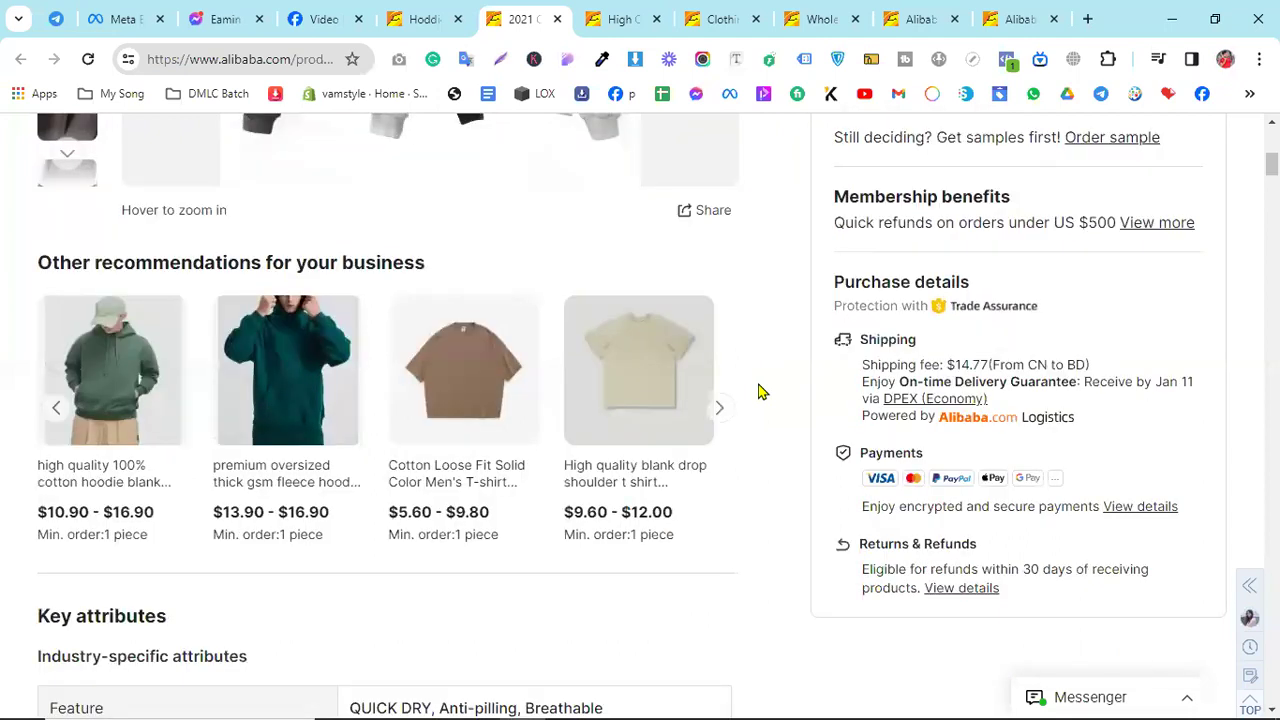
{"action": "scroll", "coordinate": [758, 392], "scroll_direction": "down", "scroll_amount": 2}
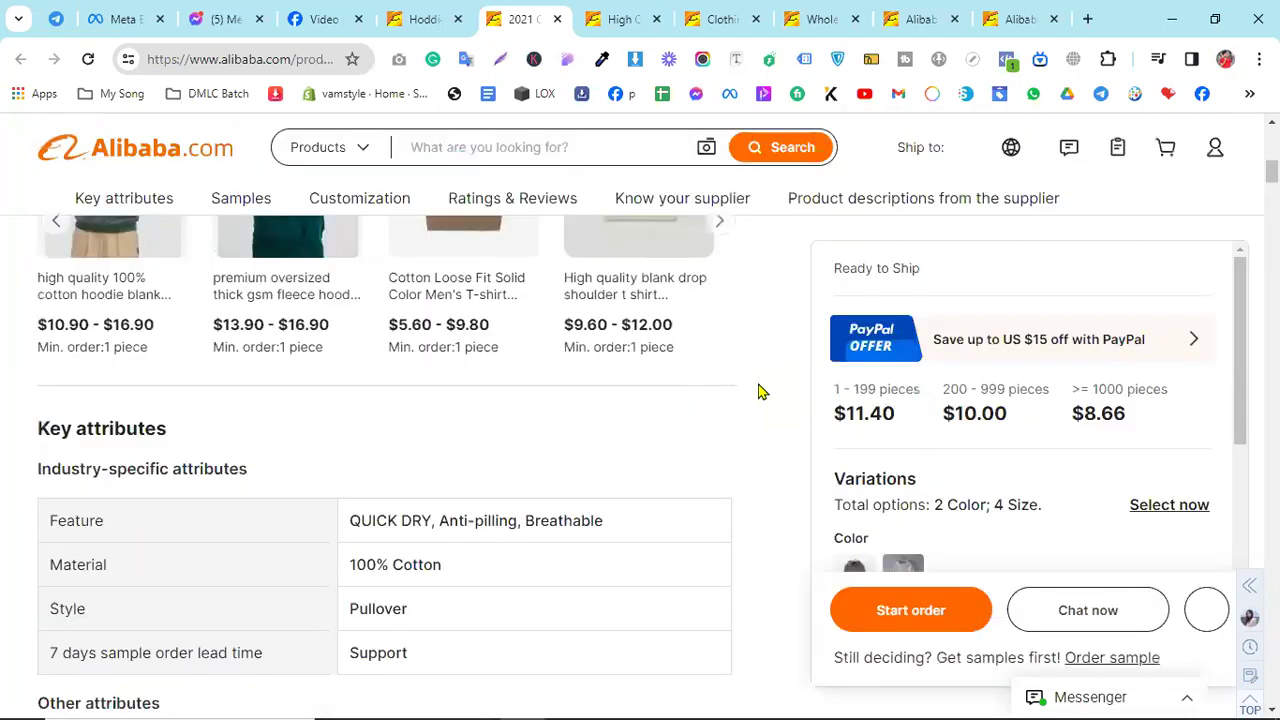
{"action": "scroll", "coordinate": [758, 392], "scroll_direction": "down", "scroll_amount": 1}
{"action": "scroll", "coordinate": [1040, 448], "scroll_direction": "down", "scroll_amount": 1}
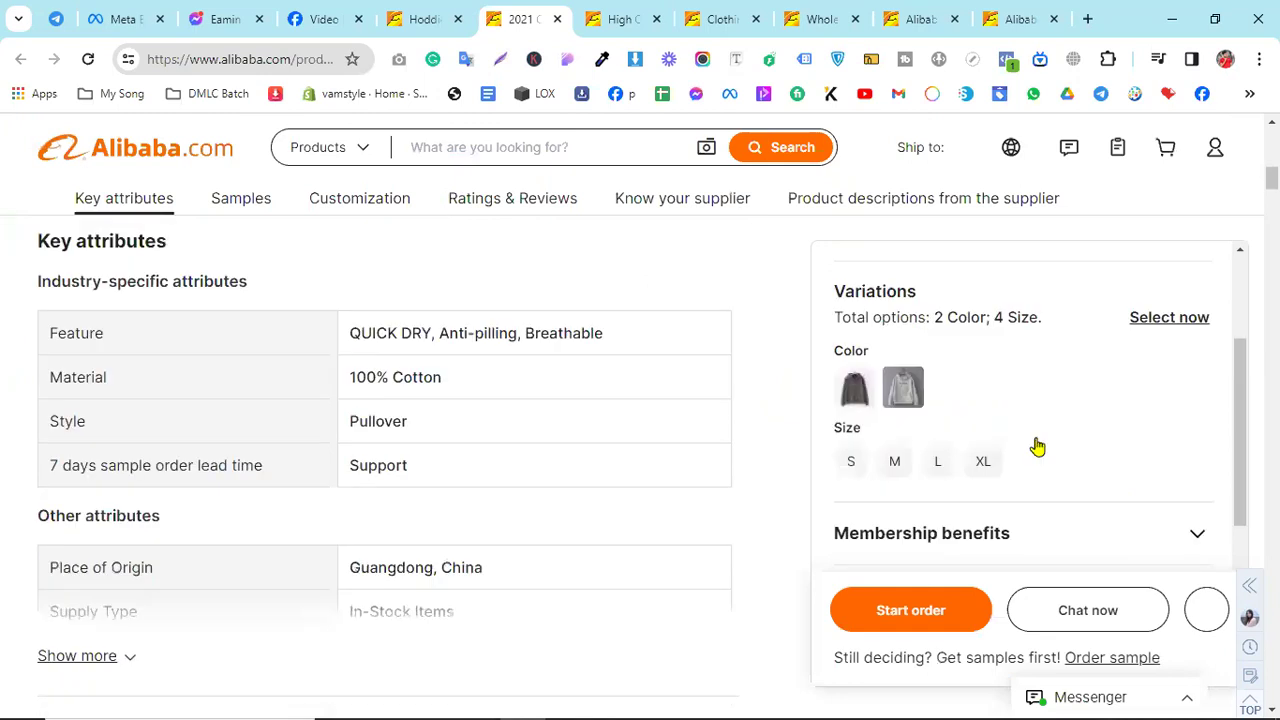
{"action": "scroll", "coordinate": [1037, 447], "scroll_direction": "down", "scroll_amount": 2}
{"action": "scroll", "coordinate": [1054, 511], "scroll_direction": "down", "scroll_amount": 1}
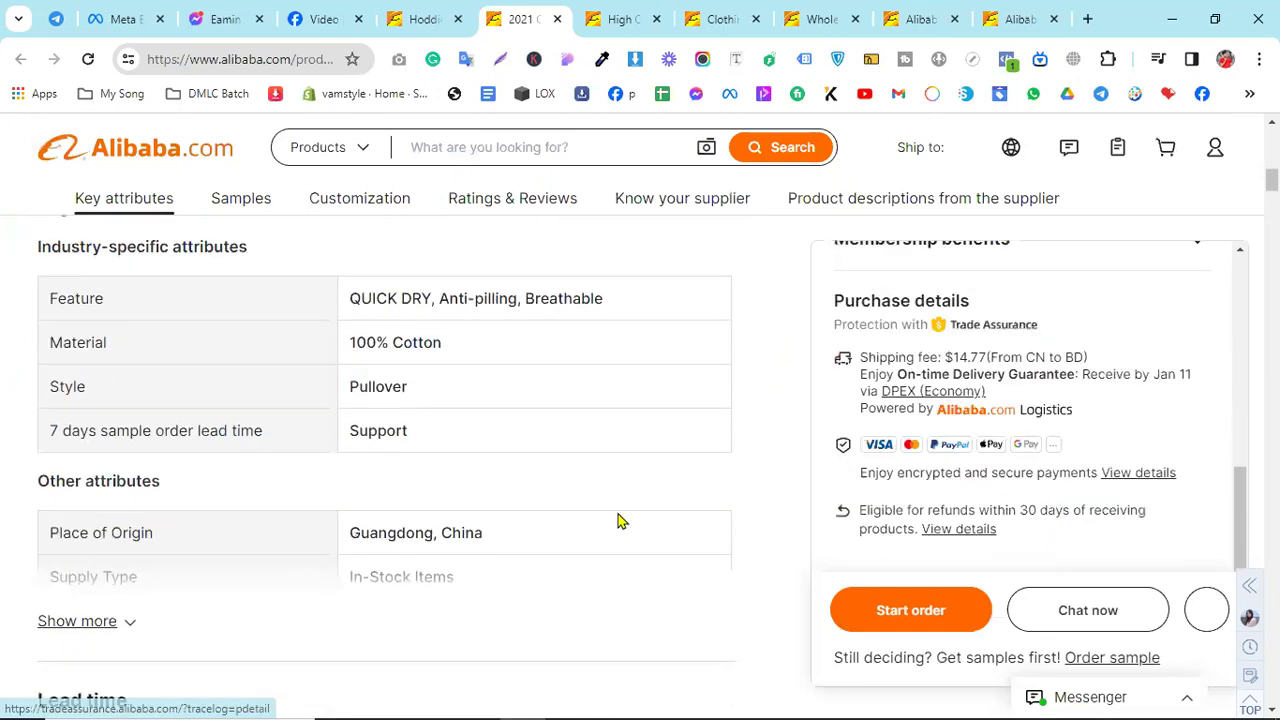
{"action": "scroll", "coordinate": [617, 521], "scroll_direction": "down", "scroll_amount": 3}
{"action": "scroll", "coordinate": [561, 519], "scroll_direction": "down", "scroll_amount": 1}
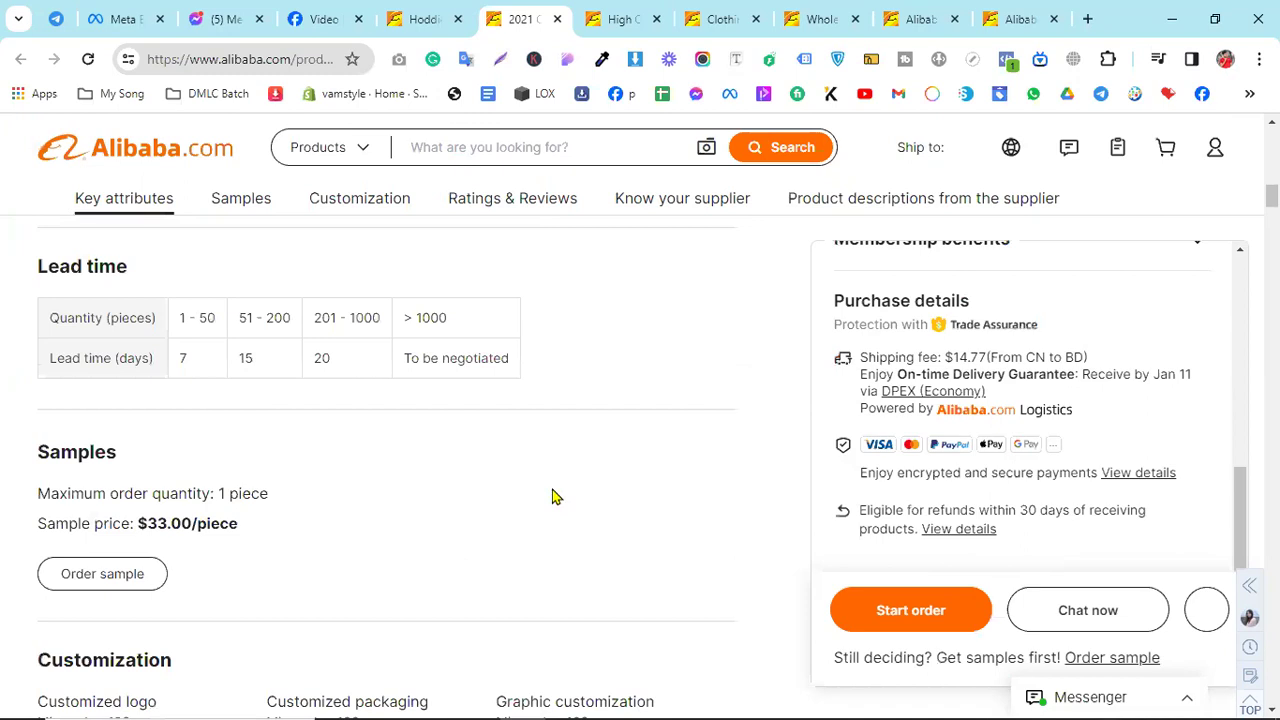
{"action": "scroll", "coordinate": [552, 497], "scroll_direction": "down", "scroll_amount": 2}
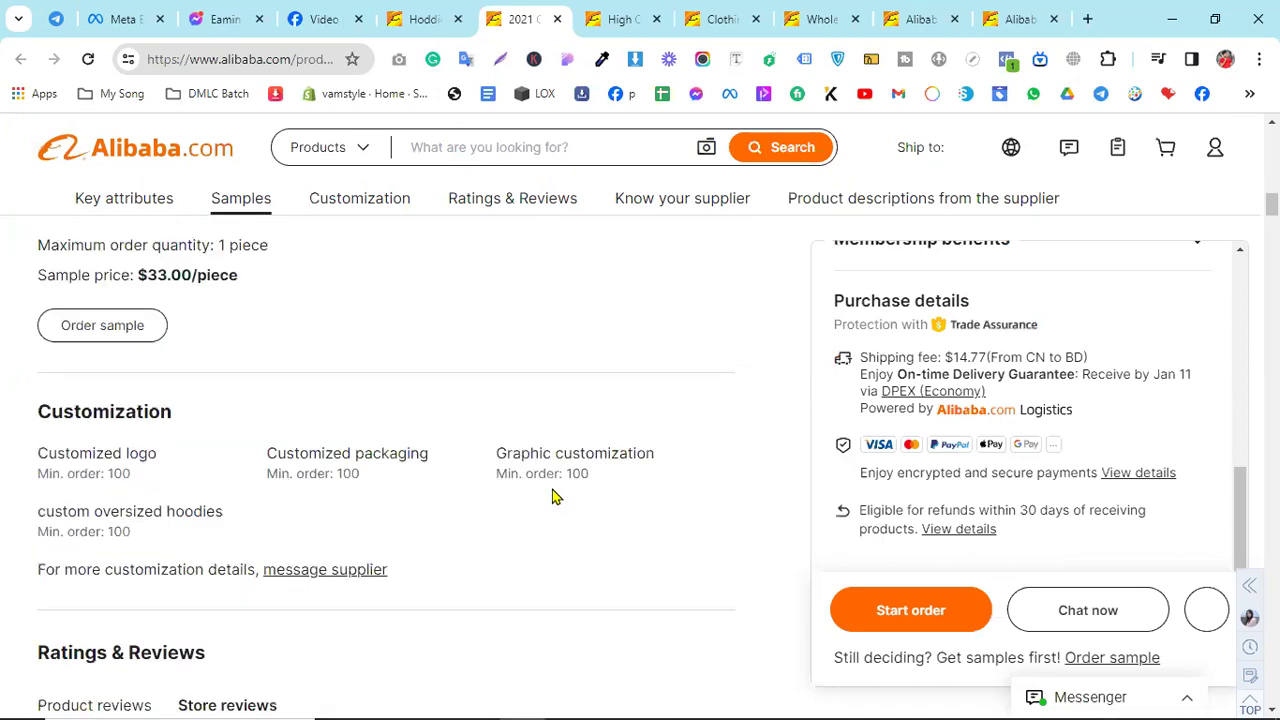
{"action": "scroll", "coordinate": [552, 497], "scroll_direction": "down", "scroll_amount": 2}
{"action": "scroll", "coordinate": [552, 497], "scroll_direction": "down", "scroll_amount": 4}
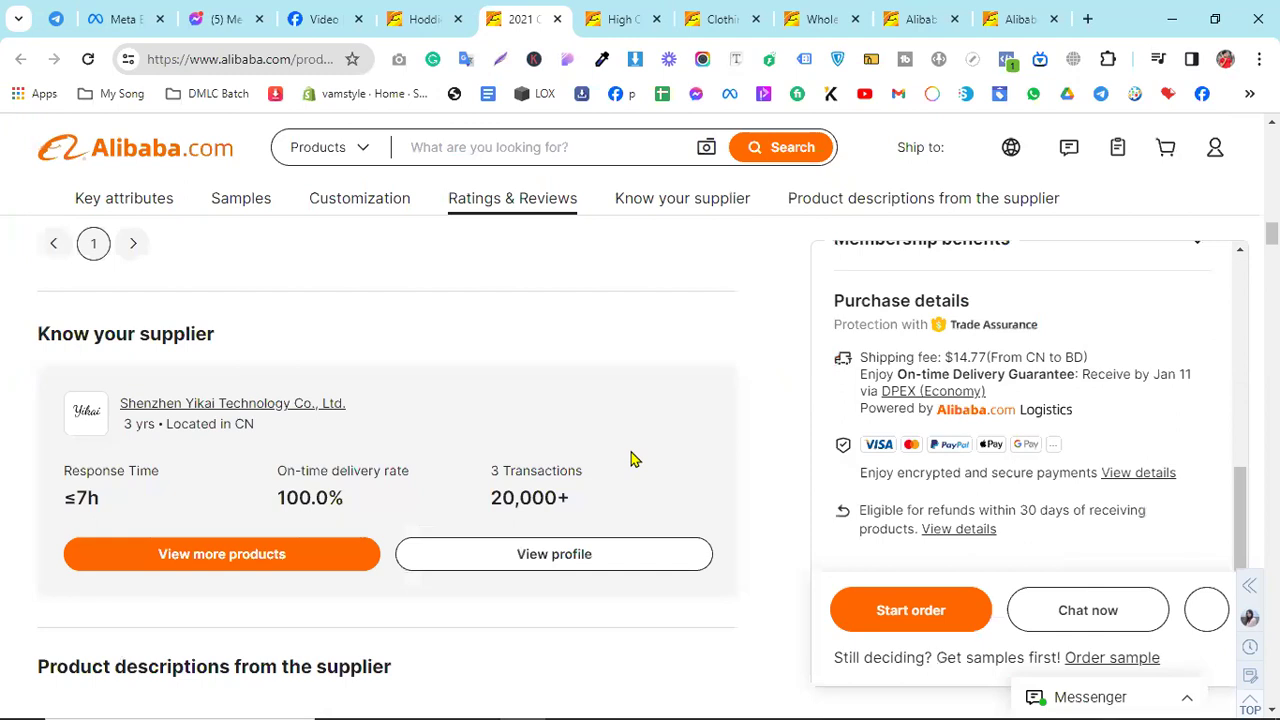
Check the supplier's years on Alibaba and response time in the "Know your supplier" section
{"action": "scroll", "coordinate": [631, 455], "scroll_direction": "up", "scroll_amount": 4}
{"action": "scroll", "coordinate": [631, 206], "scroll_direction": "down", "scroll_amount": 3}
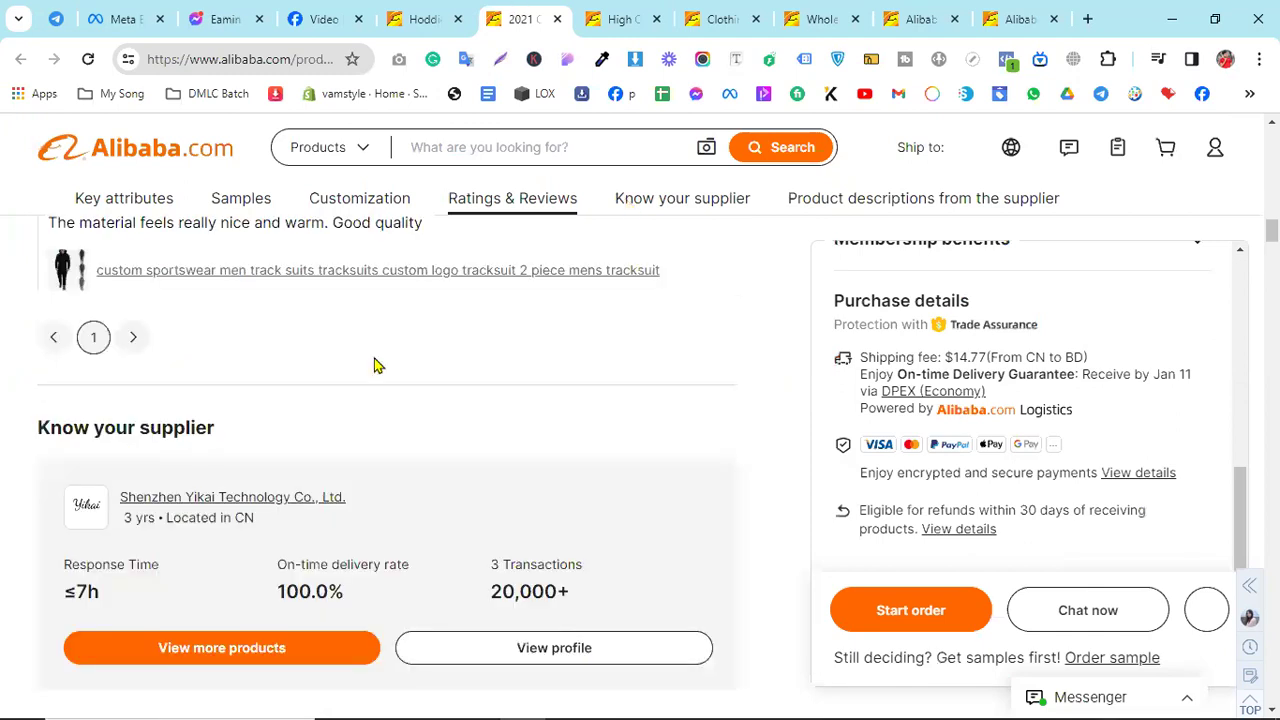
{"action": "scroll", "coordinate": [329, 514], "scroll_direction": "down", "scroll_amount": 1}
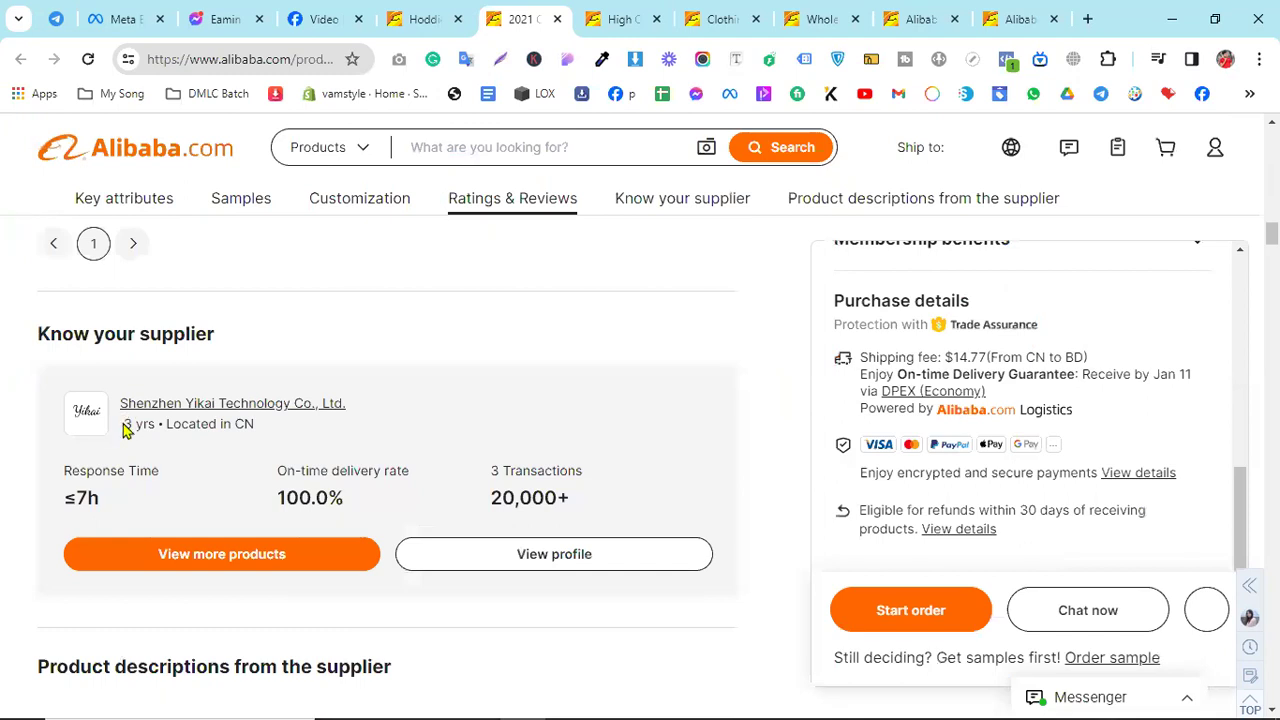
{"action": "left_click_drag", "start_coordinate": [125, 424], "coordinate": [157, 441]}
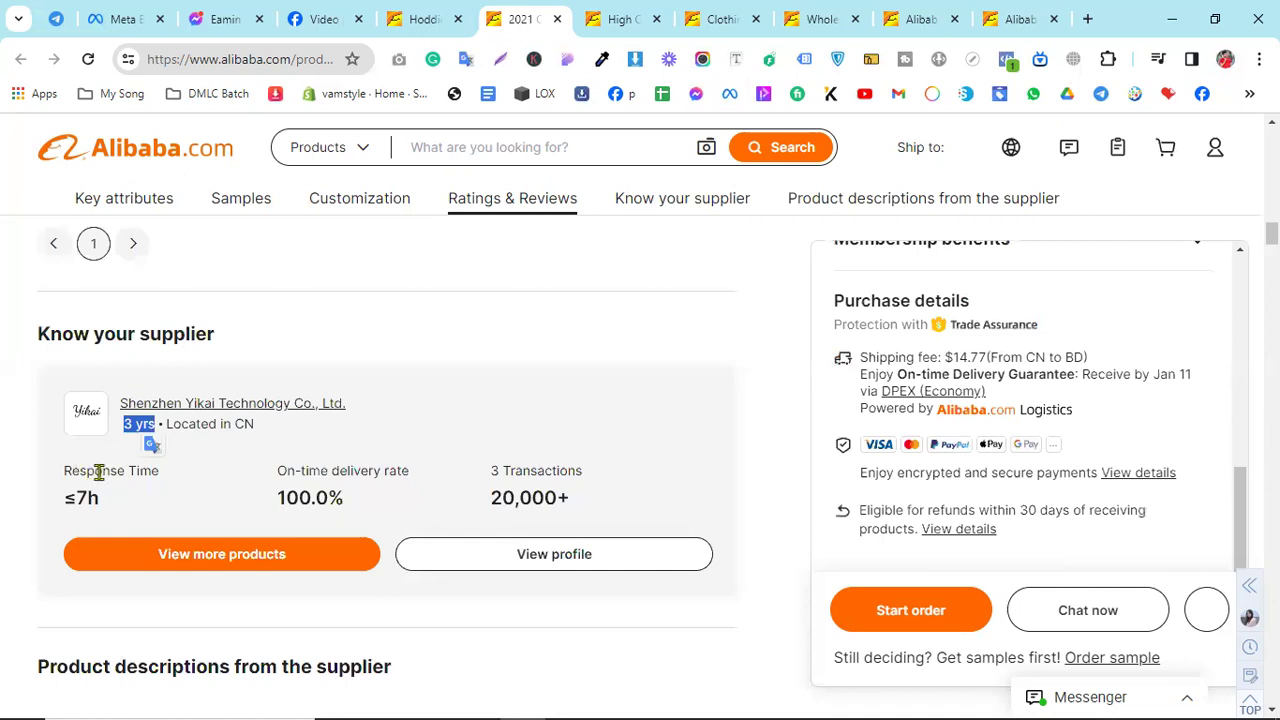
{"action": "left_click_drag", "start_coordinate": [72, 471], "coordinate": [140, 478]}
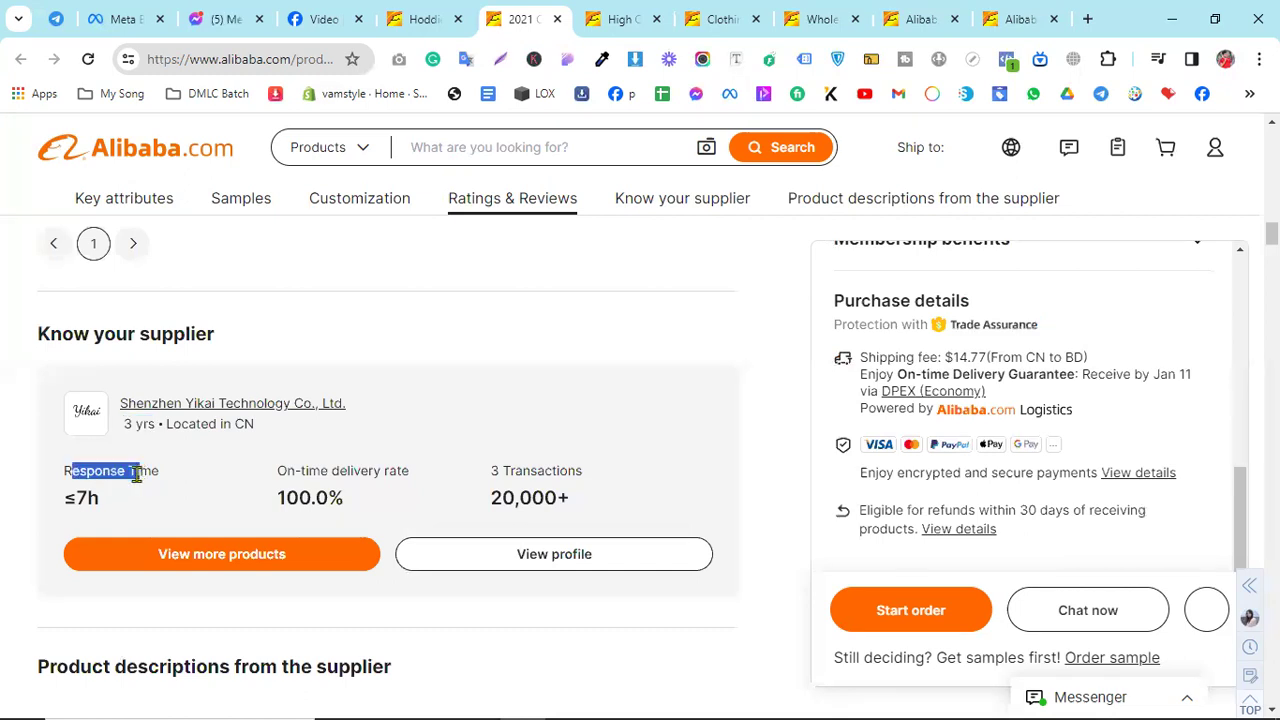
{"action": "double_click", "coordinate": [80, 500]}
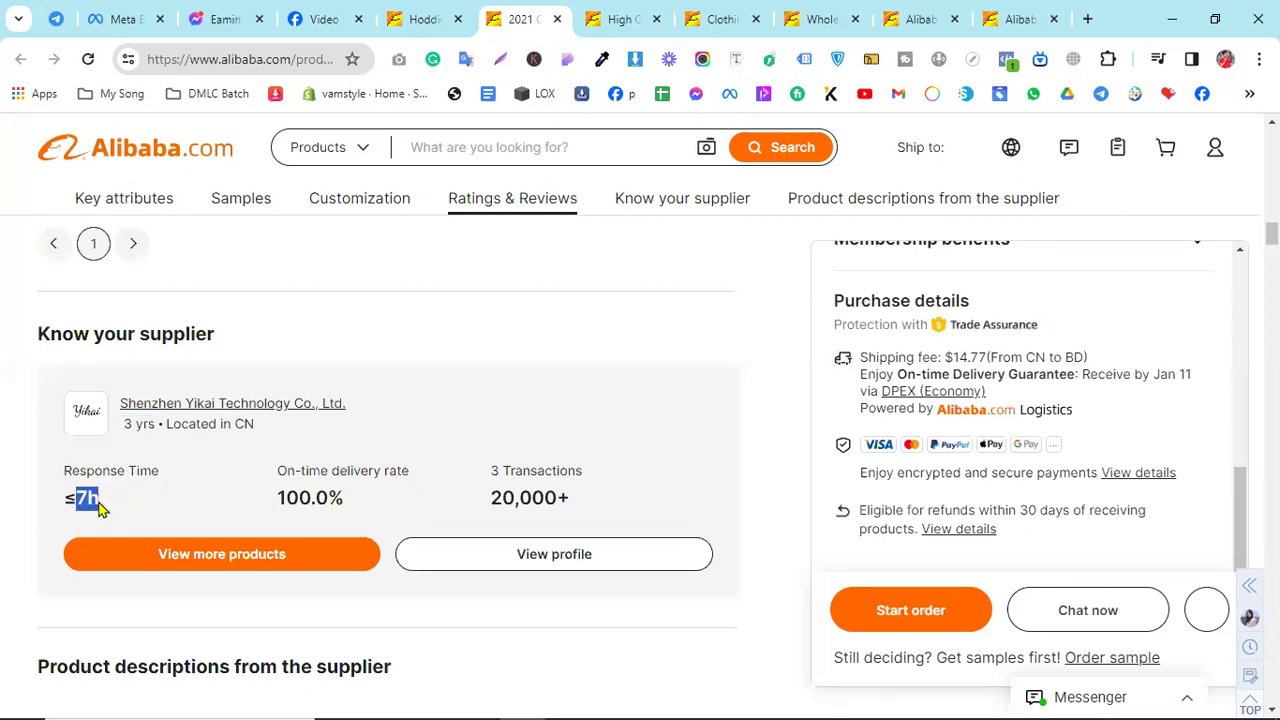
Open the Shenzhen Yikai Technology Co., Ltd. company profile in a new tab and switch to it
{"action": "right_click", "coordinate": [582, 562]}
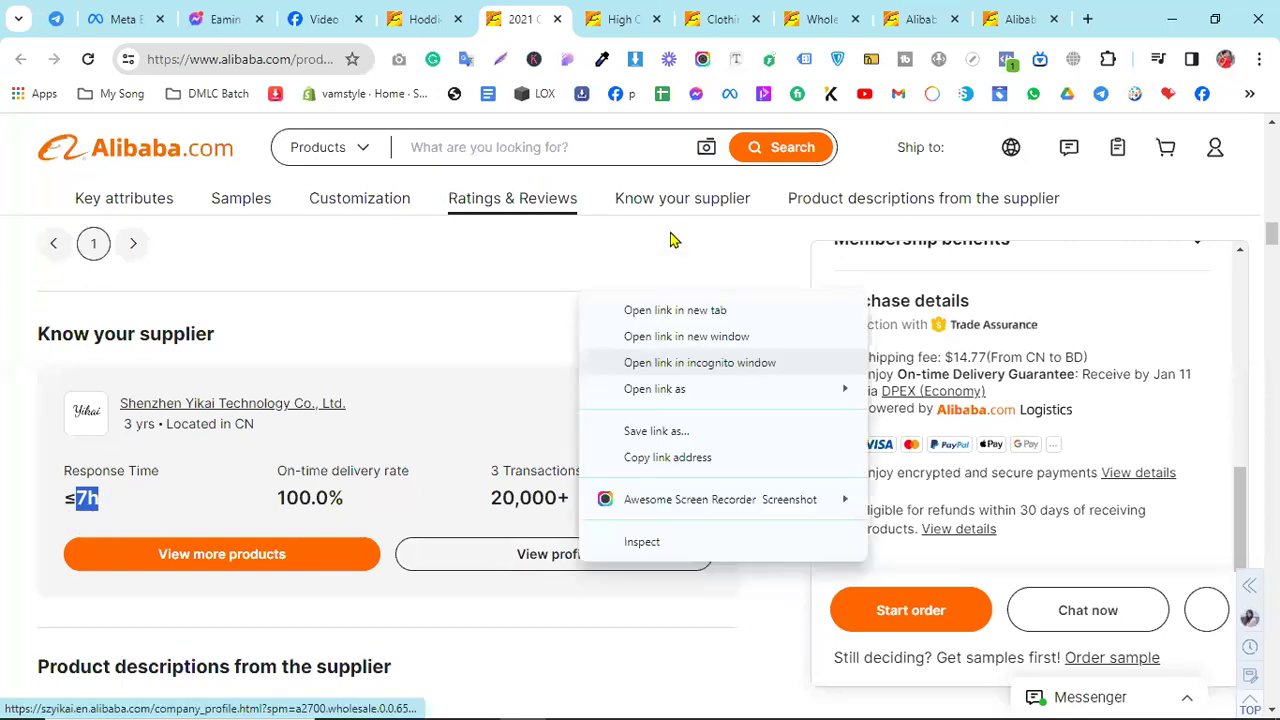
{"action": "key", "text": "t"}
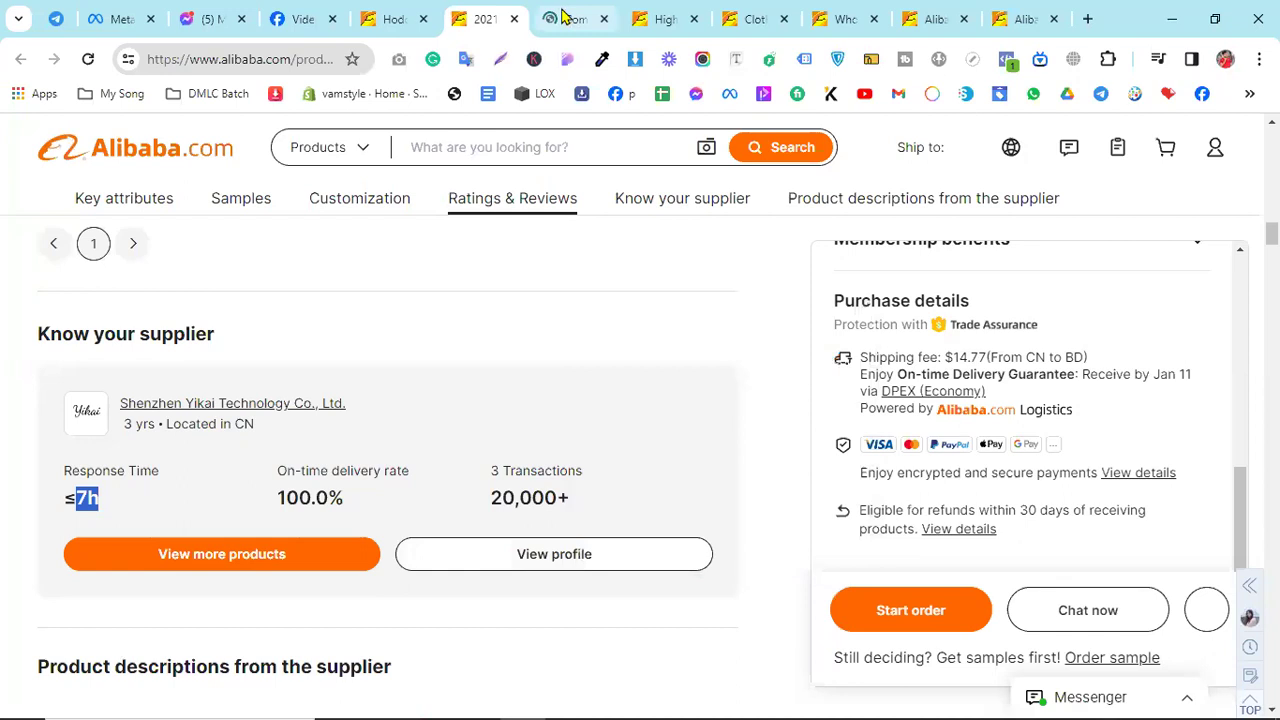
{"action": "left_click", "coordinate": [567, 18]}
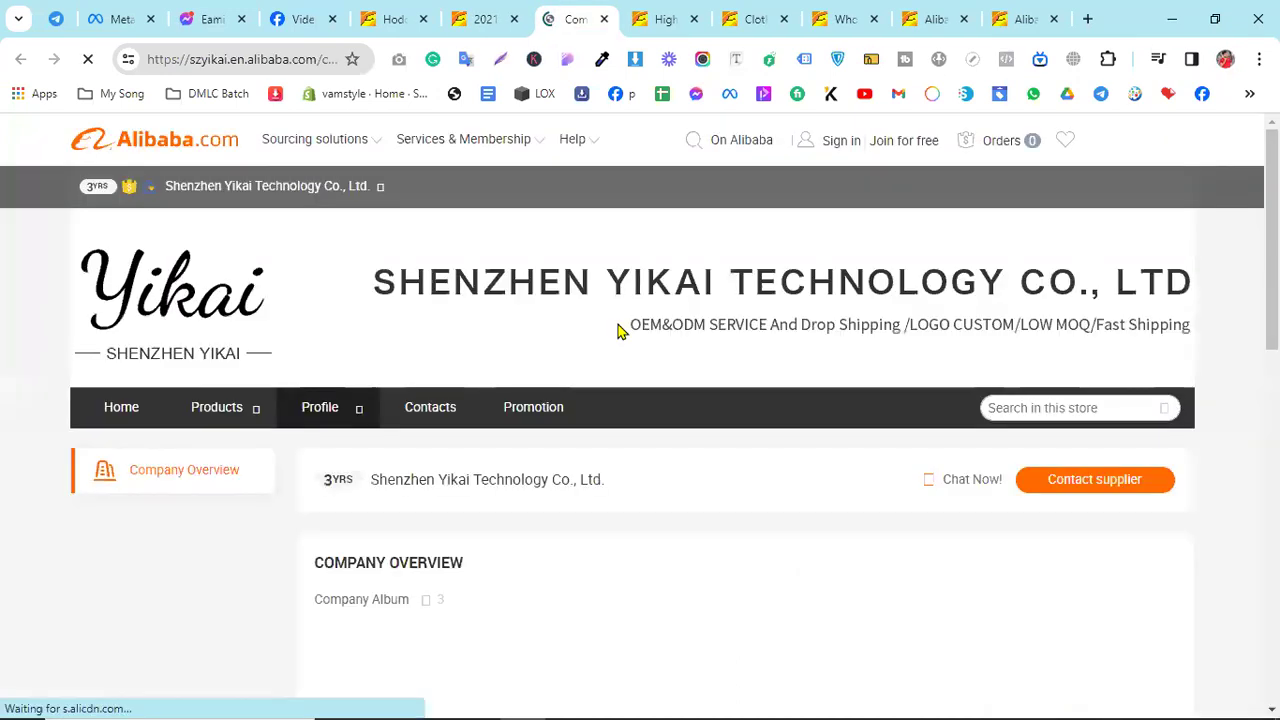
Examine the supplier's company overview, checking its transactions, response time, response rate and basic company information
{"action": "scroll", "coordinate": [620, 330], "scroll_direction": "down", "scroll_amount": 2}
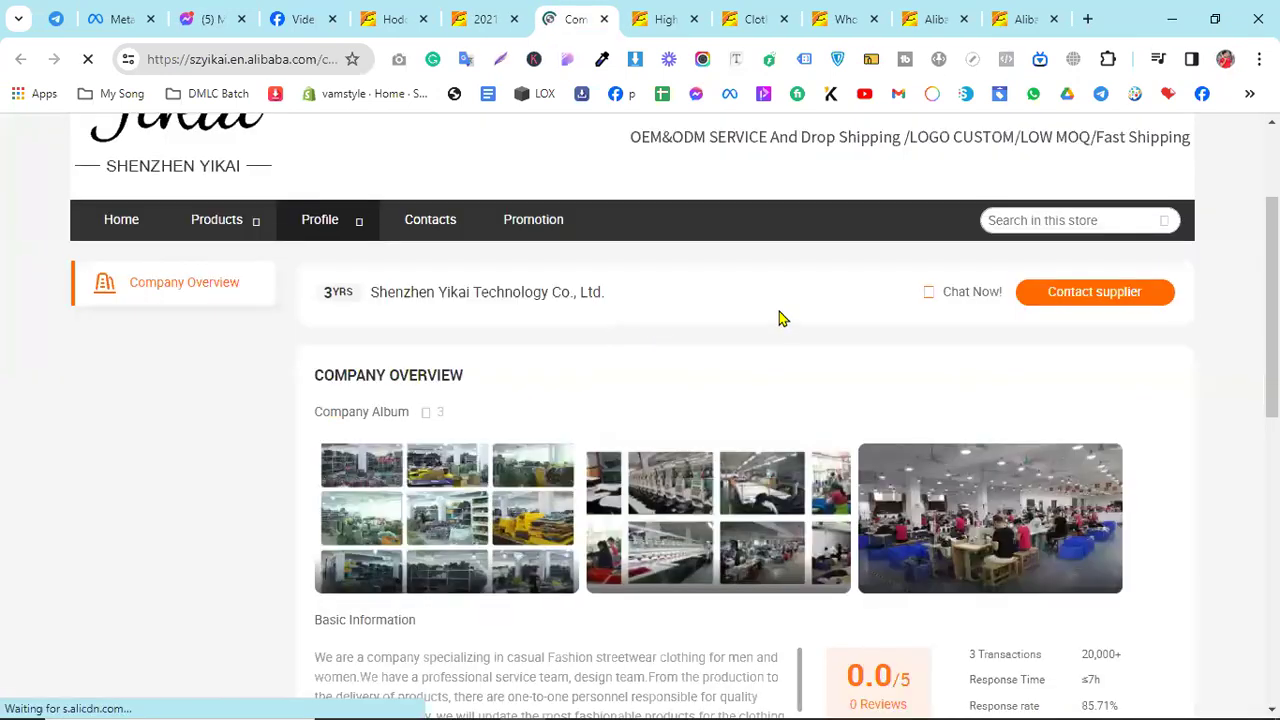
{"action": "scroll", "coordinate": [779, 318], "scroll_direction": "down", "scroll_amount": 3}
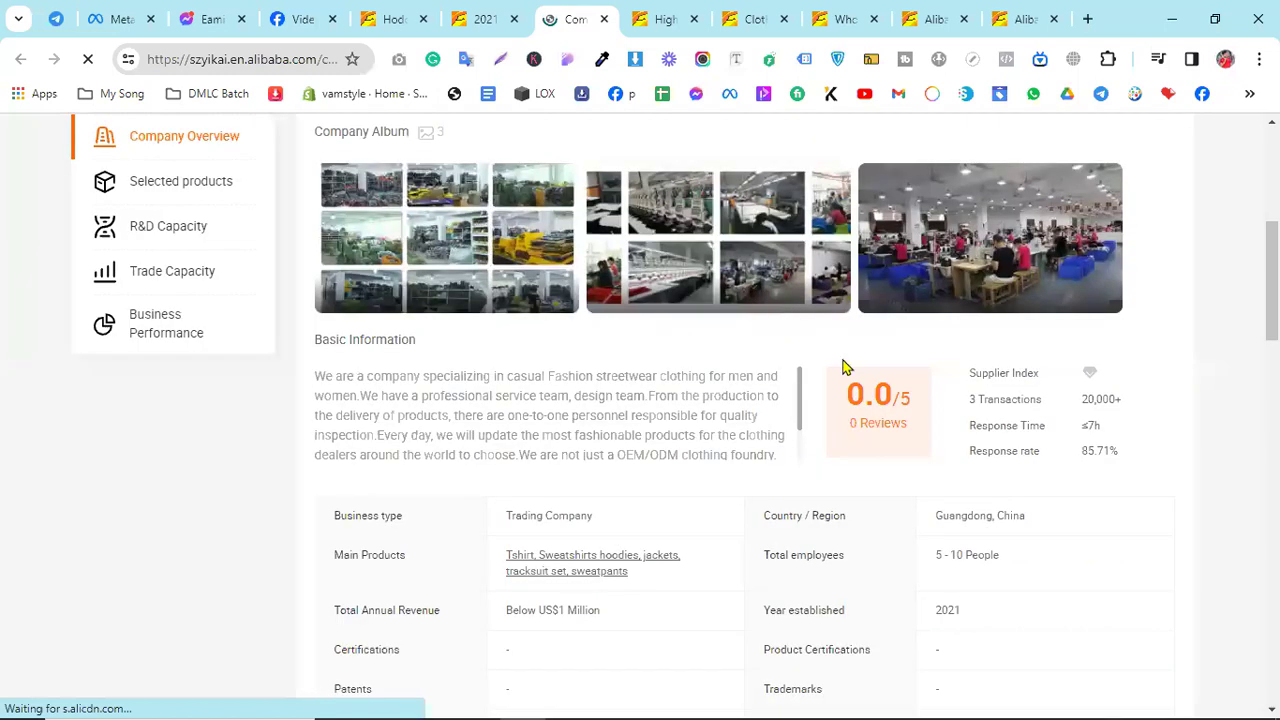
{"action": "left_click_drag", "start_coordinate": [1071, 430], "coordinate": [1122, 437]}
{"action": "left_click", "coordinate": [1092, 427]}
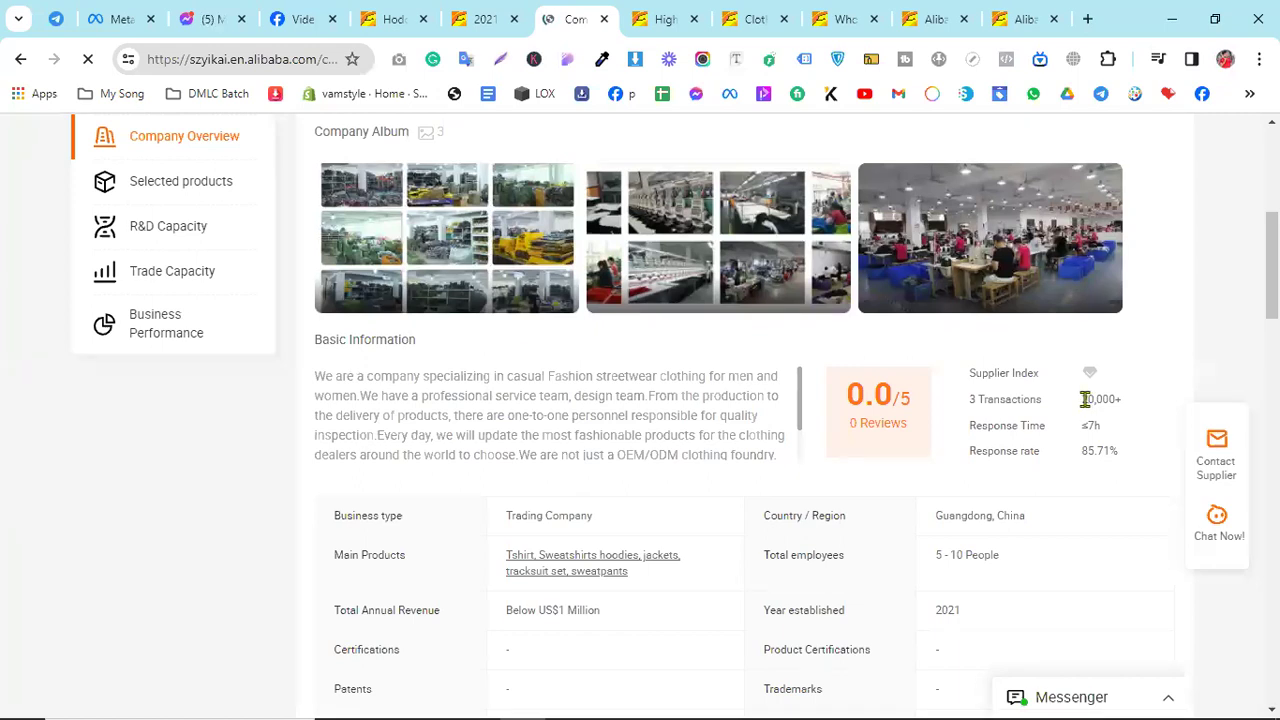
{"action": "double_click", "coordinate": [1090, 425]}
{"action": "double_click", "coordinate": [1027, 451]}
{"action": "left_click_drag", "start_coordinate": [1027, 451], "coordinate": [1082, 463]}
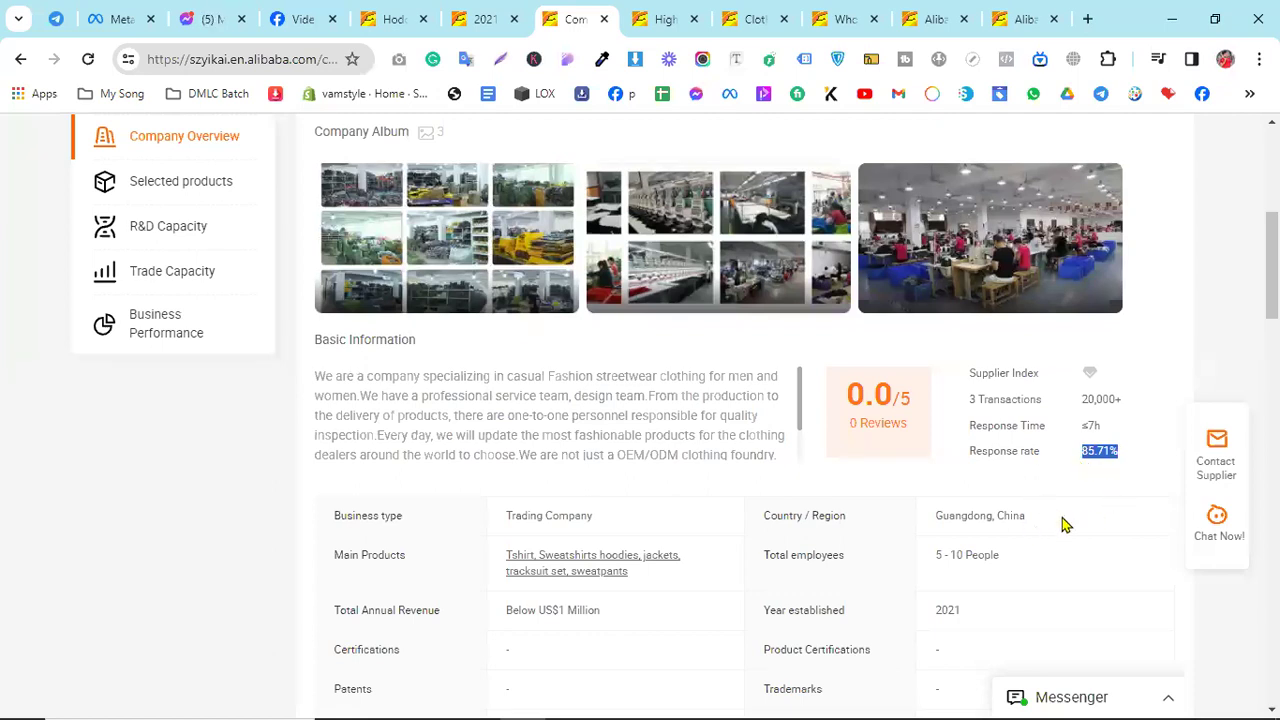
{"action": "left_click", "coordinate": [1087, 463]}
{"action": "scroll", "coordinate": [519, 452], "scroll_direction": "up", "scroll_amount": 5}
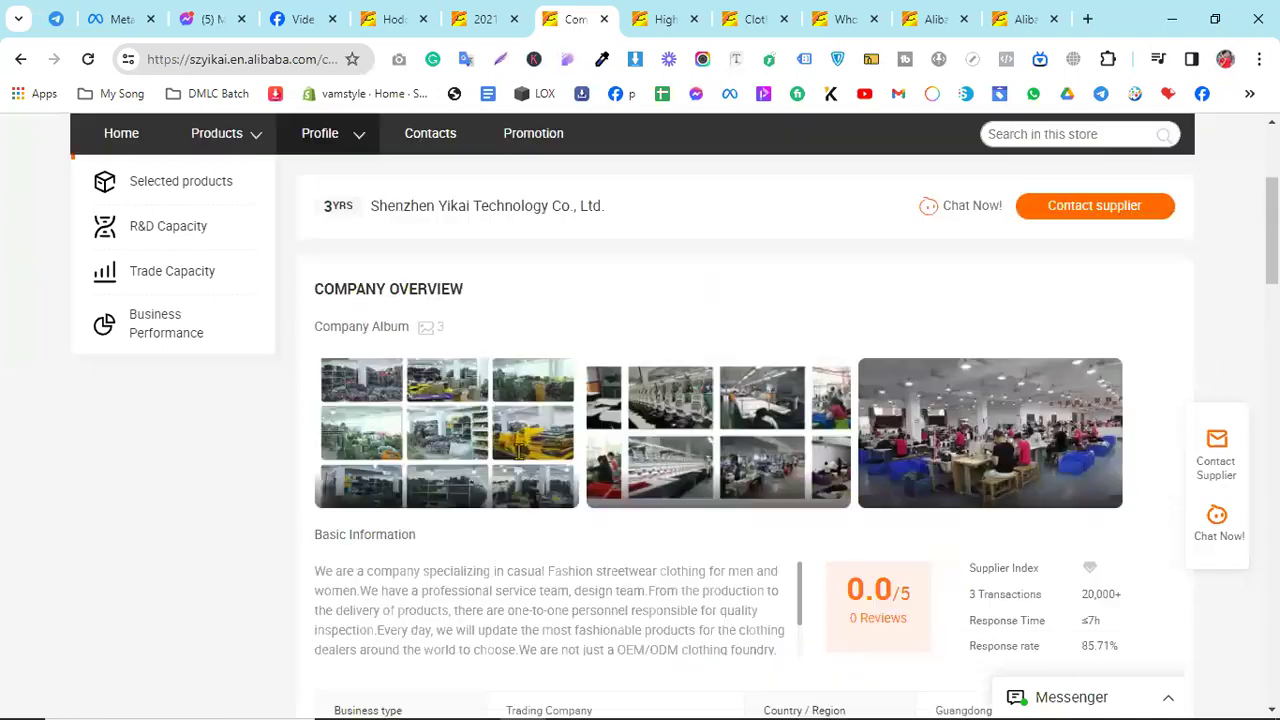
{"action": "scroll", "coordinate": [886, 449], "scroll_direction": "down", "scroll_amount": 5}
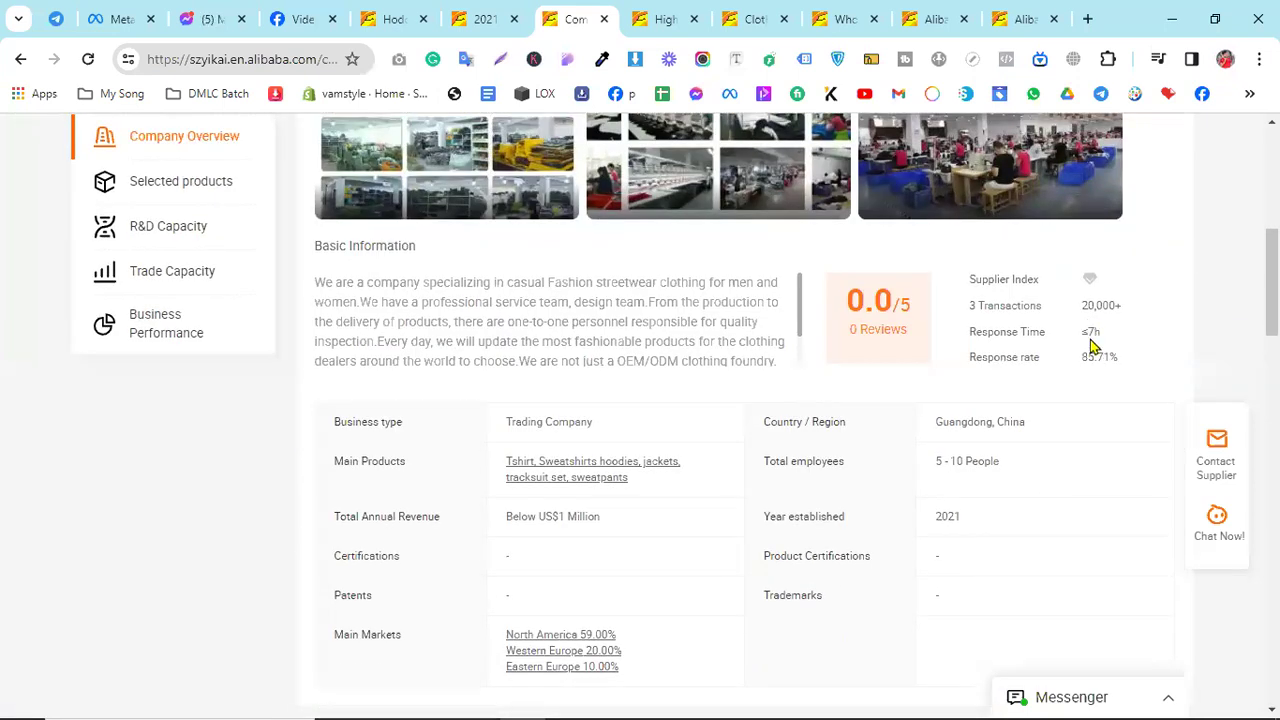
Switch to the custom logo men hoodies product and check IRSA SPORTS' response time in the "Know your supplier" section
{"action": "left_click", "coordinate": [662, 18]}
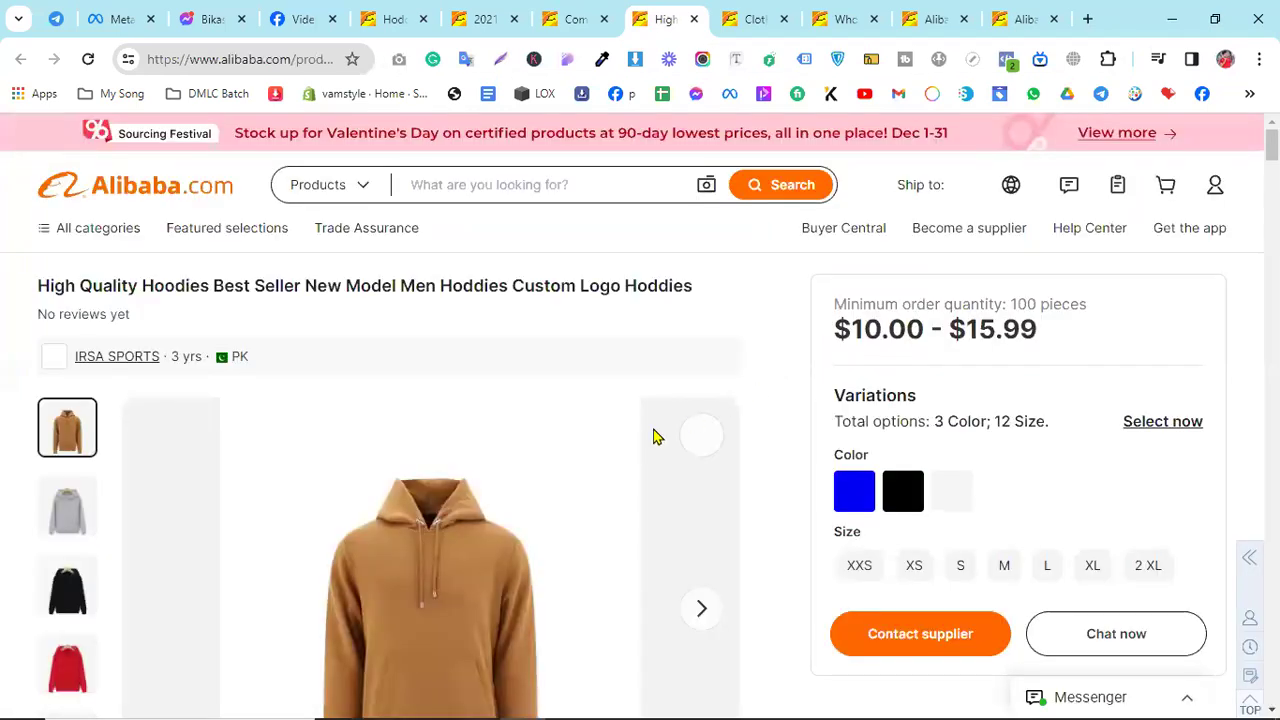
{"action": "scroll", "coordinate": [655, 437], "scroll_direction": "down", "scroll_amount": 15}
{"action": "scroll", "coordinate": [386, 409], "scroll_direction": "down", "scroll_amount": 2}
{"action": "scroll", "coordinate": [386, 409], "scroll_direction": "up", "scroll_amount": 2}
{"action": "scroll", "coordinate": [414, 520], "scroll_direction": "down", "scroll_amount": 4}
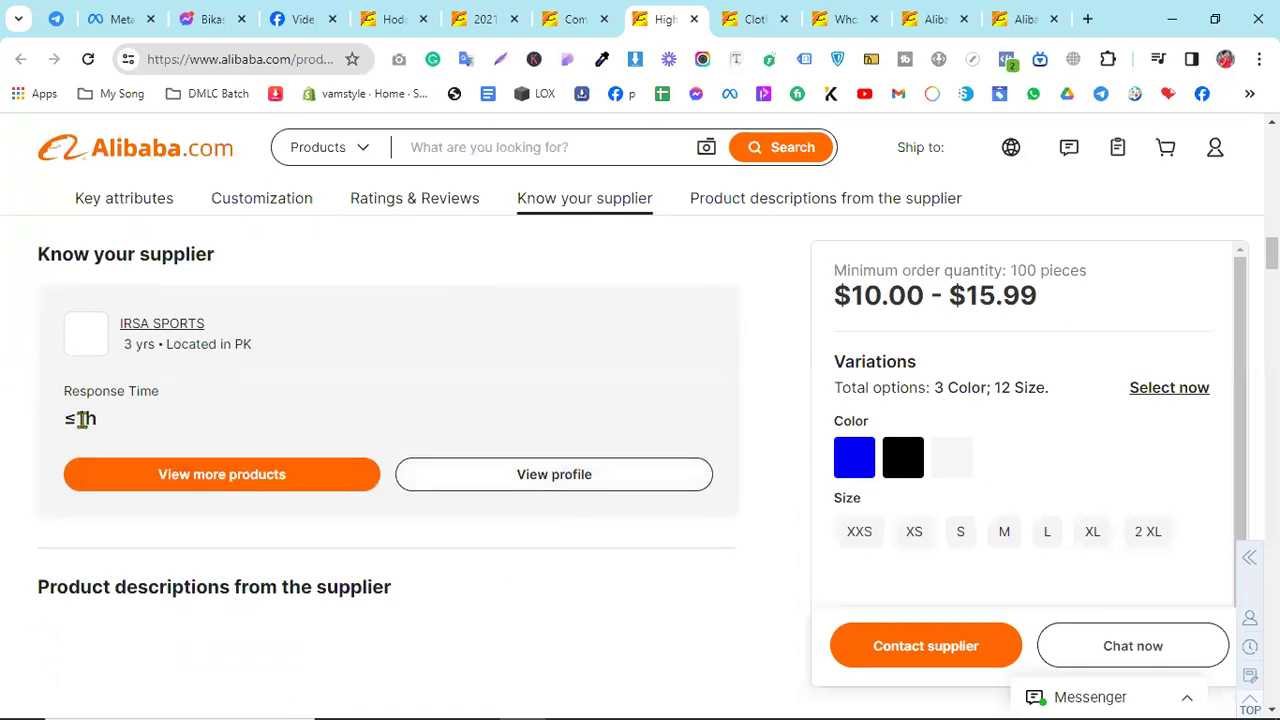
{"action": "left_click_drag", "start_coordinate": [70, 389], "coordinate": [162, 392]}
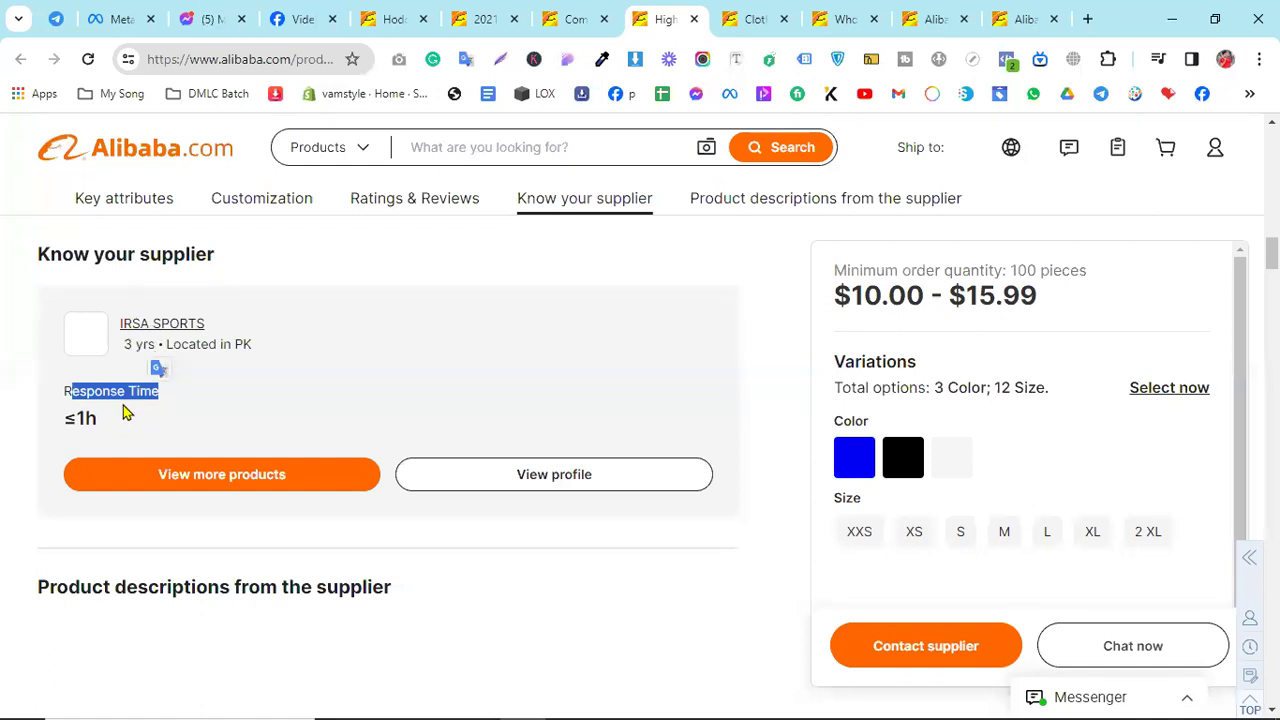
{"action": "left_click", "coordinate": [100, 397]}
{"action": "left_click_drag", "start_coordinate": [63, 391], "coordinate": [162, 396]}
Open the IRSA SPORTS company profile in a new tab and switch to it
{"action": "right_click", "coordinate": [527, 488]}
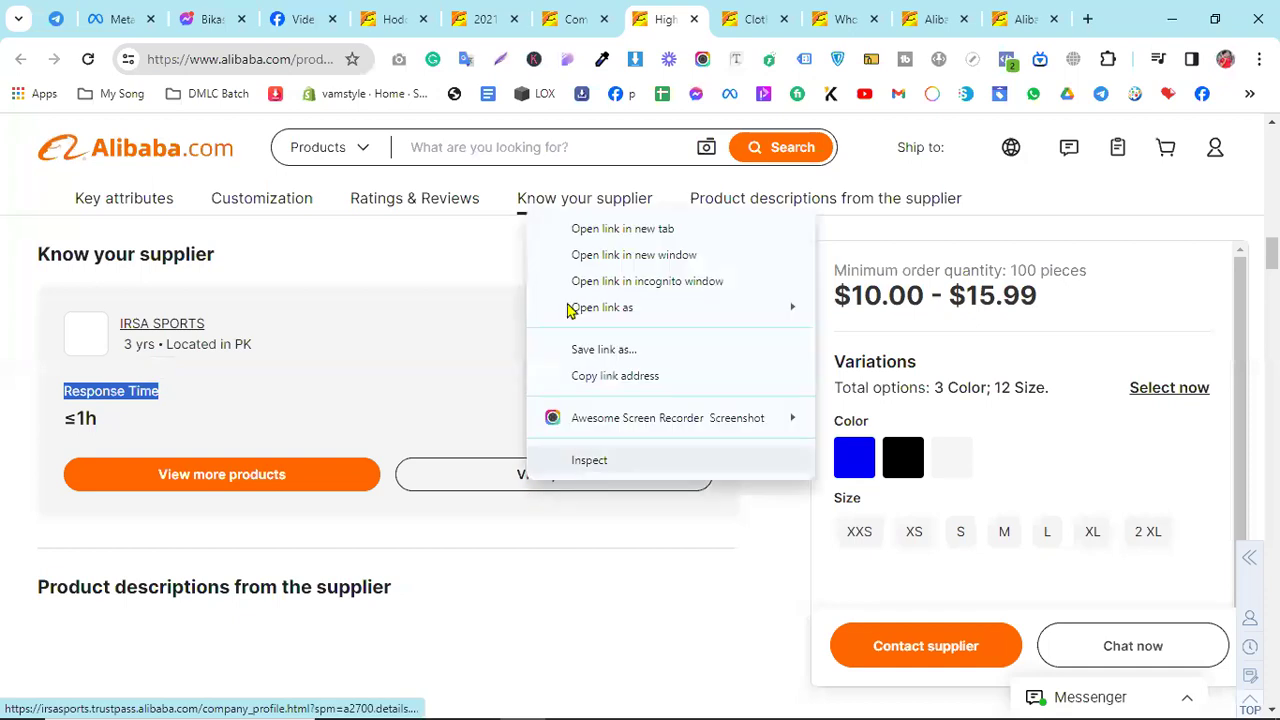
{"action": "left_click", "coordinate": [589, 231]}
{"action": "left_click", "coordinate": [693, 14]}
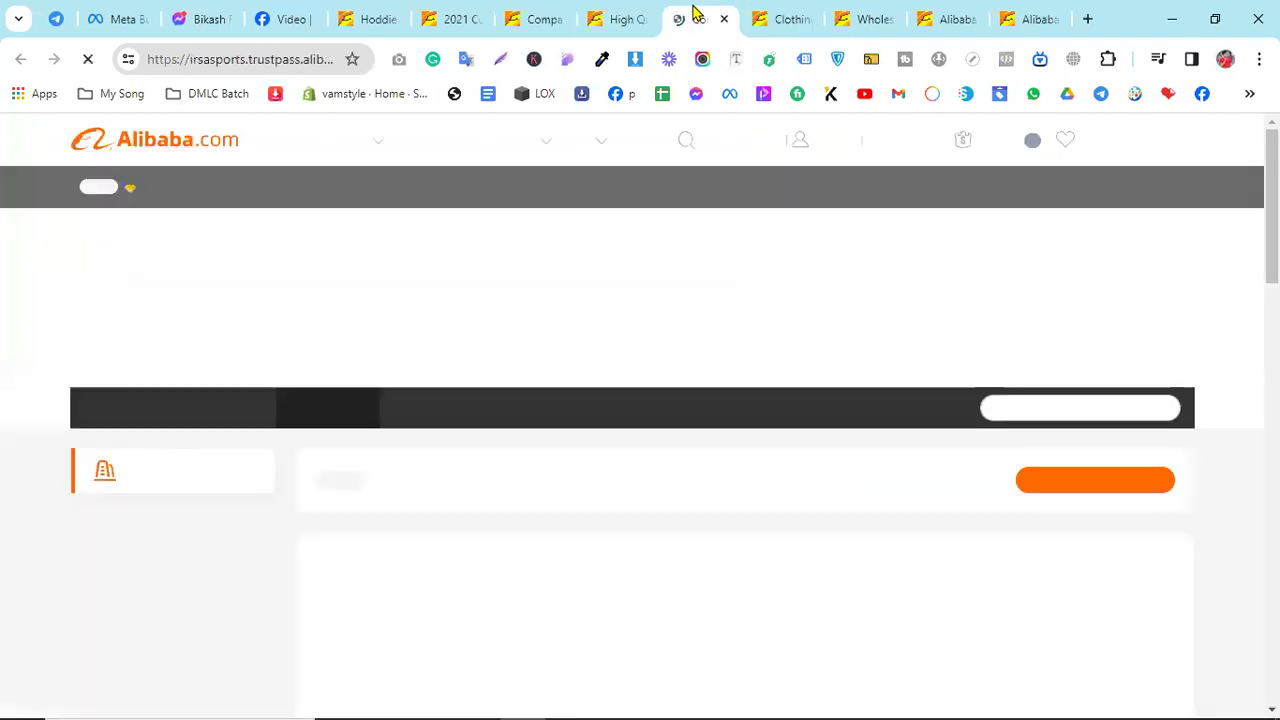
Examine the IRSA SPORTS company overview, checking its response rate and response time in the basic information
{"action": "scroll", "coordinate": [633, 355], "scroll_direction": "down", "scroll_amount": 1}
{"action": "scroll", "coordinate": [633, 355], "scroll_direction": "down", "scroll_amount": 2}
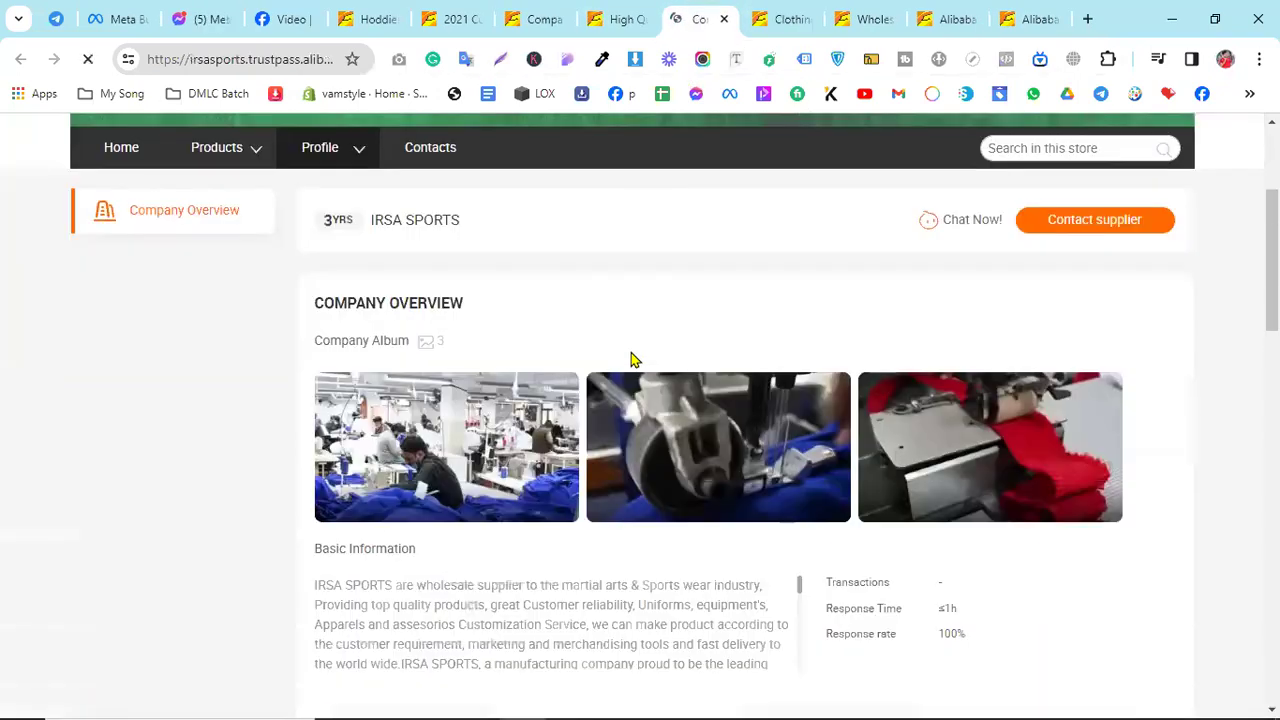
{"action": "scroll", "coordinate": [633, 360], "scroll_direction": "down", "scroll_amount": 3}
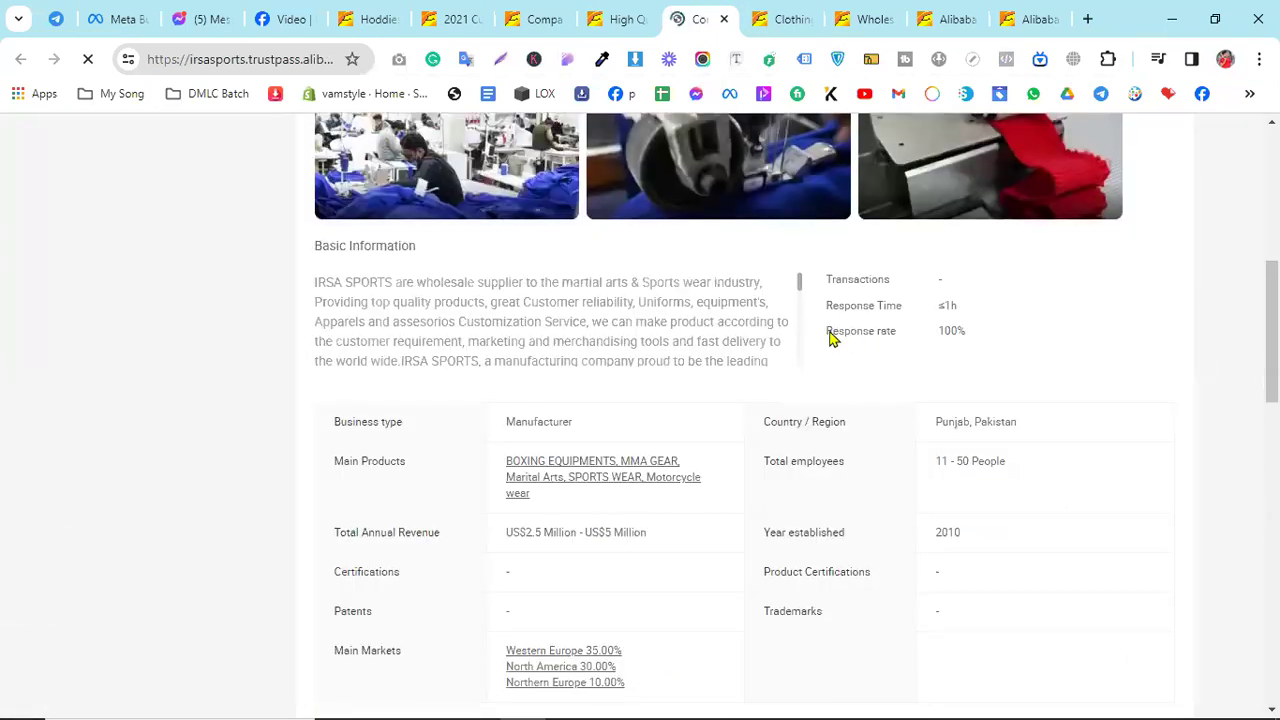
{"action": "left_click_drag", "start_coordinate": [937, 340], "coordinate": [988, 369]}
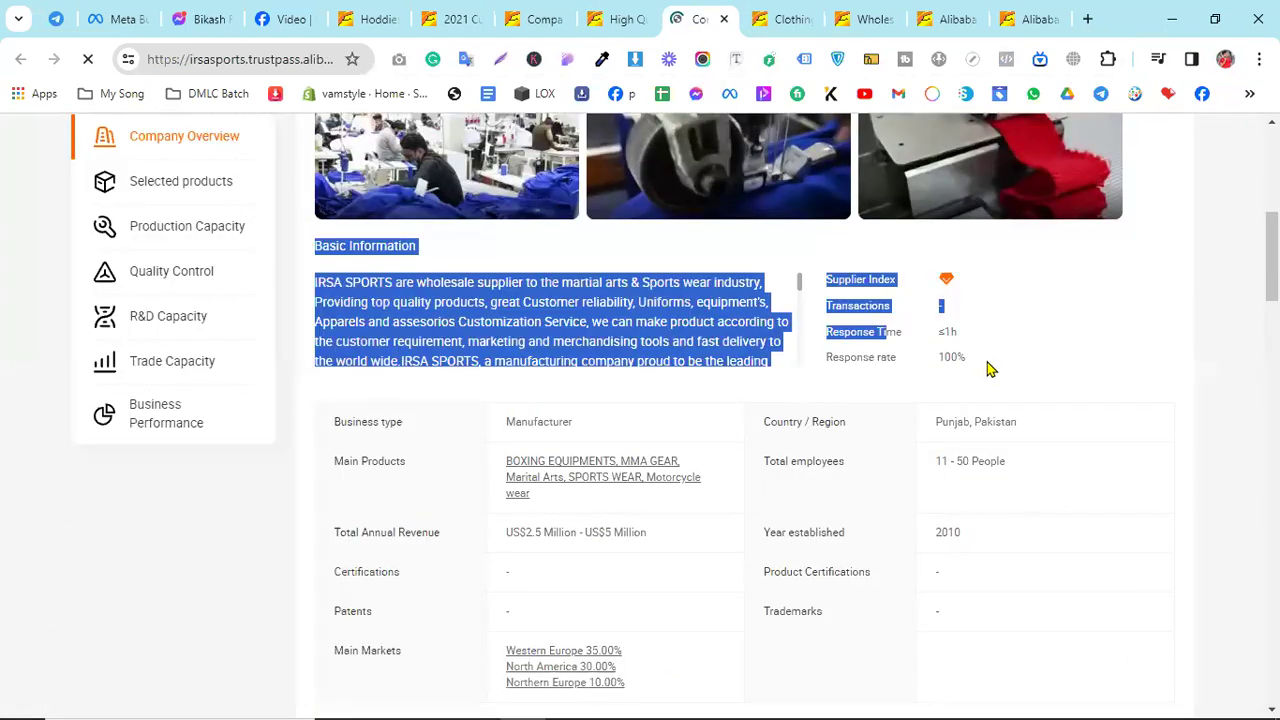
{"action": "left_click", "coordinate": [905, 354]}
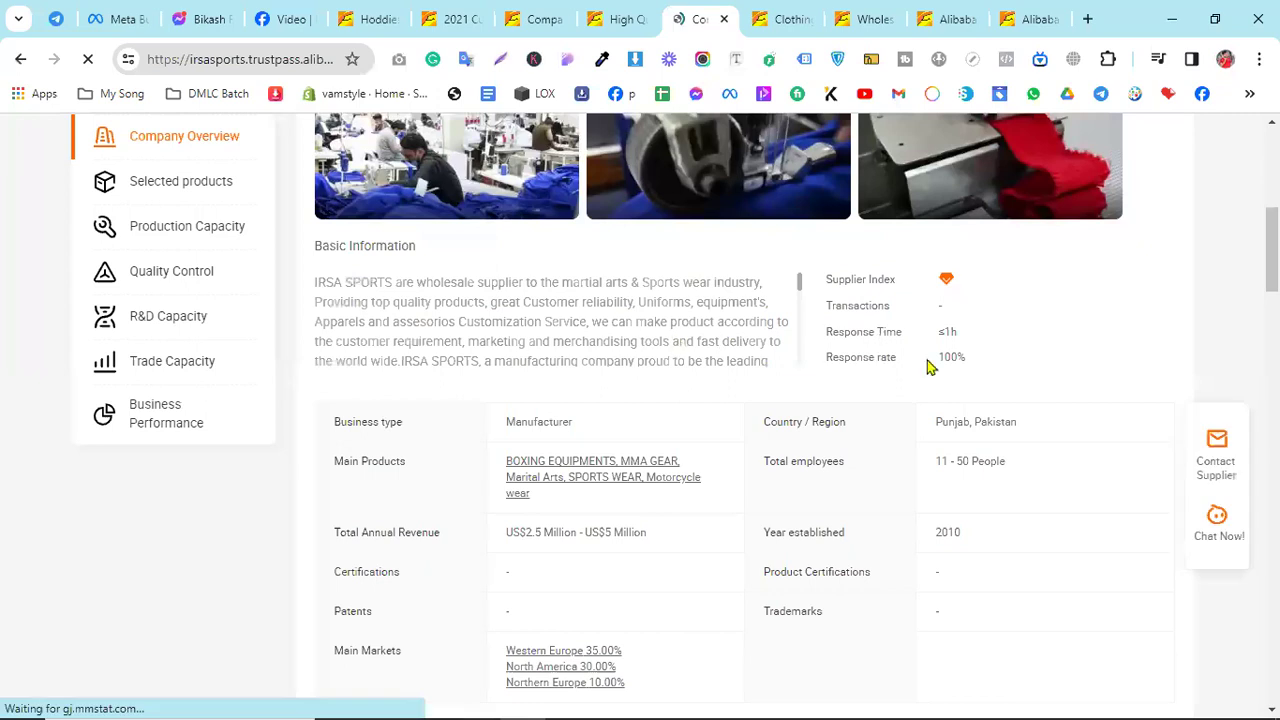
{"action": "left_click_drag", "start_coordinate": [968, 358], "coordinate": [936, 360]}
{"action": "left_click", "coordinate": [990, 367]}
{"action": "left_click_drag", "start_coordinate": [990, 367], "coordinate": [571, 394]}
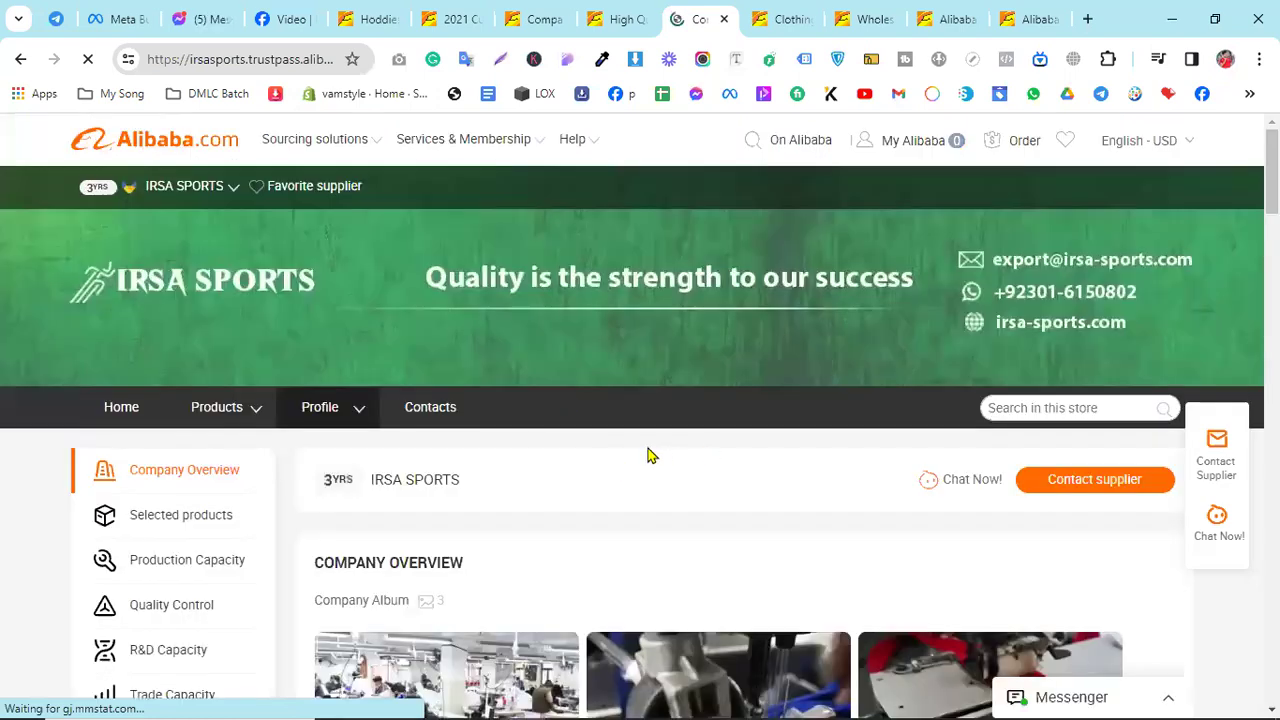
{"action": "scroll", "coordinate": [932, 416], "scroll_direction": "down", "scroll_amount": 3}
{"action": "scroll", "coordinate": [967, 397], "scroll_direction": "down", "scroll_amount": 3}
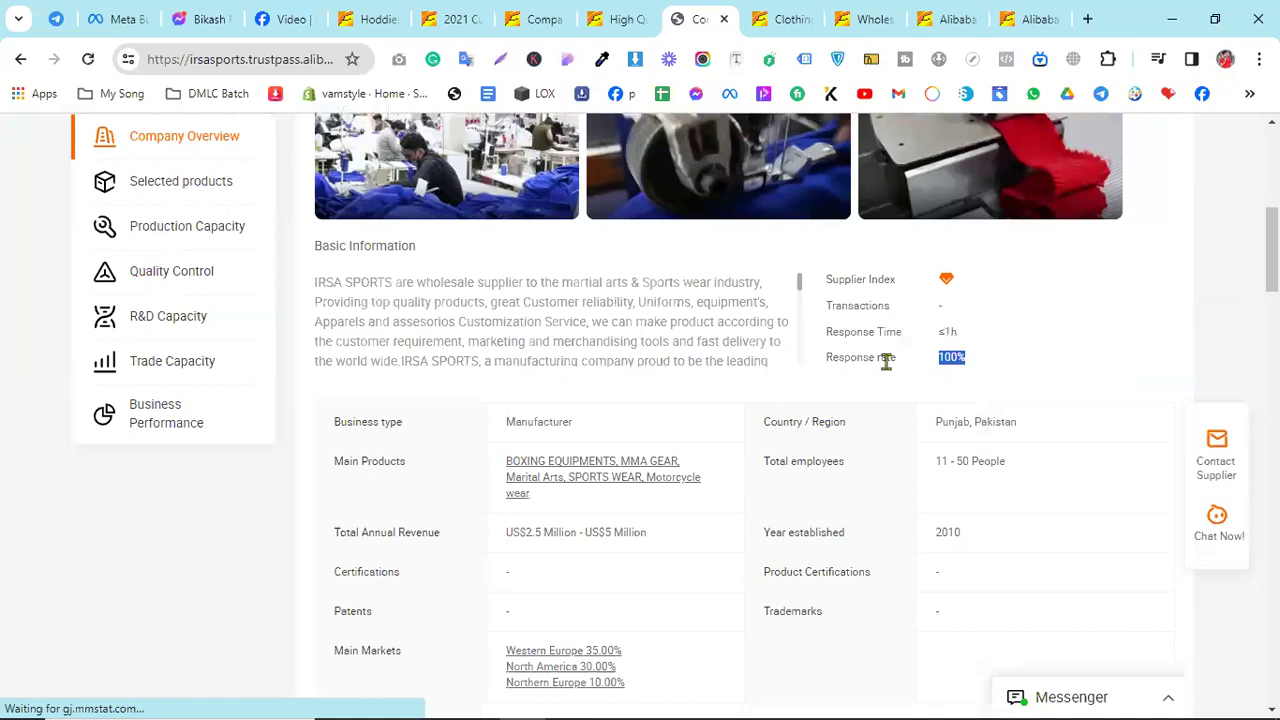
{"action": "double_click", "coordinate": [947, 332]}
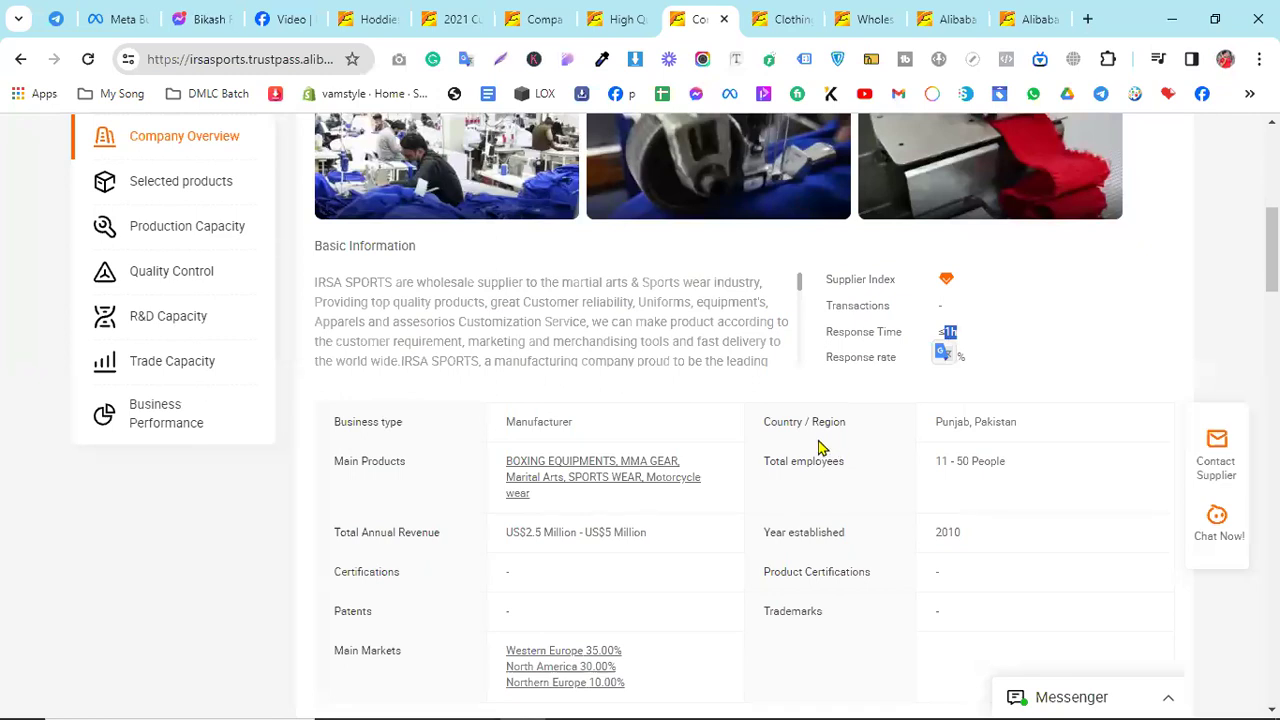
Look over the IRSA SPORTS store header and show the supplier summary with its Supplier Index
{"action": "scroll", "coordinate": [818, 447], "scroll_direction": "up", "scroll_amount": 3}
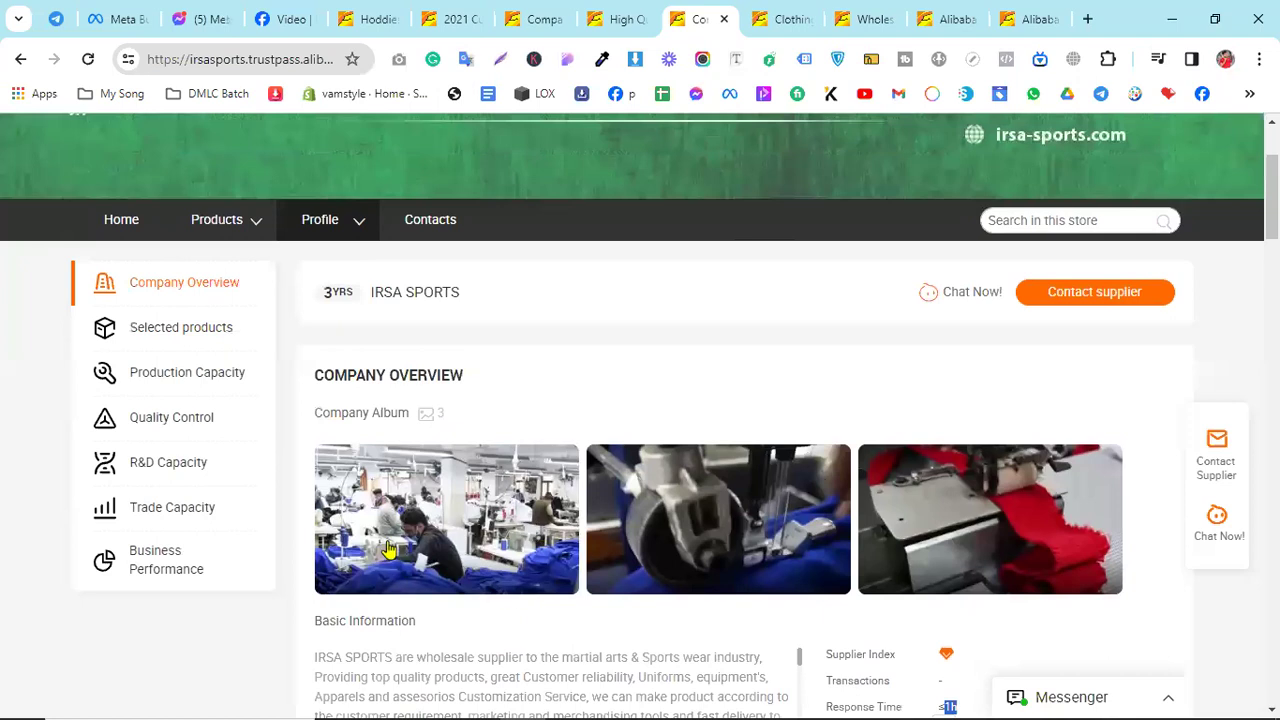
{"action": "scroll", "coordinate": [765, 575], "scroll_direction": "up", "scroll_amount": 2}
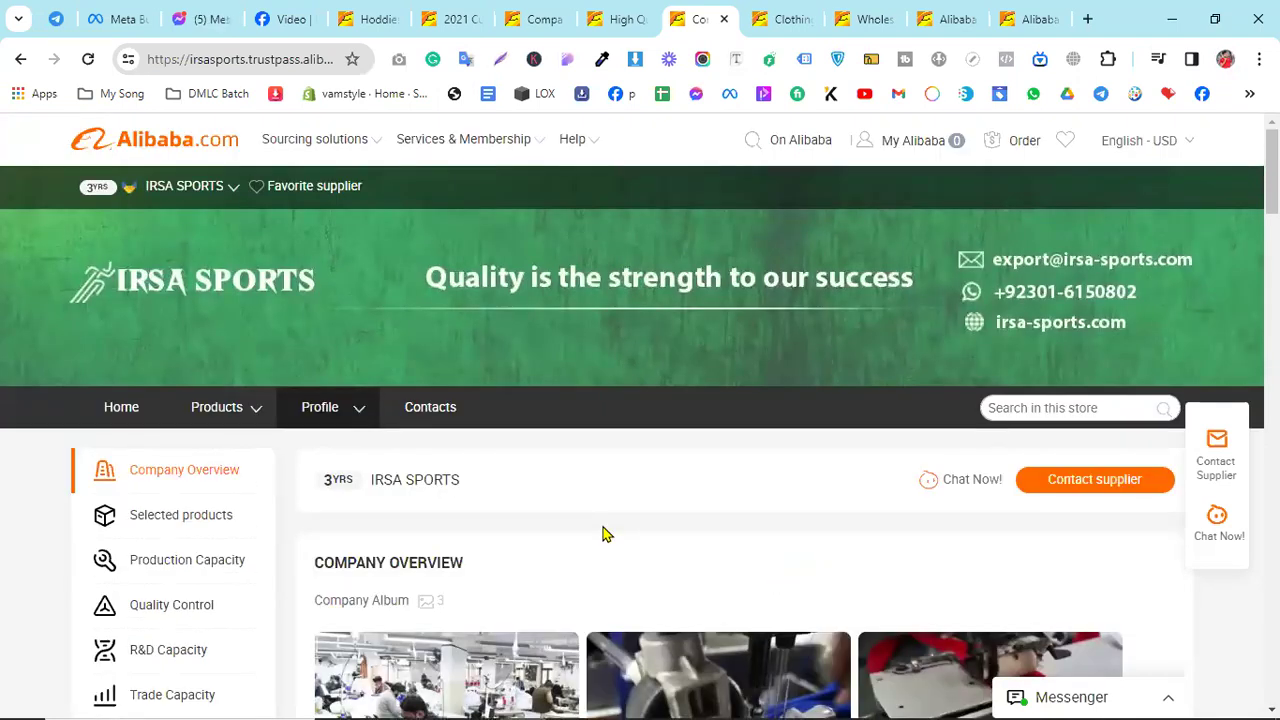
{"action": "scroll", "coordinate": [602, 534], "scroll_direction": "down", "scroll_amount": 1}
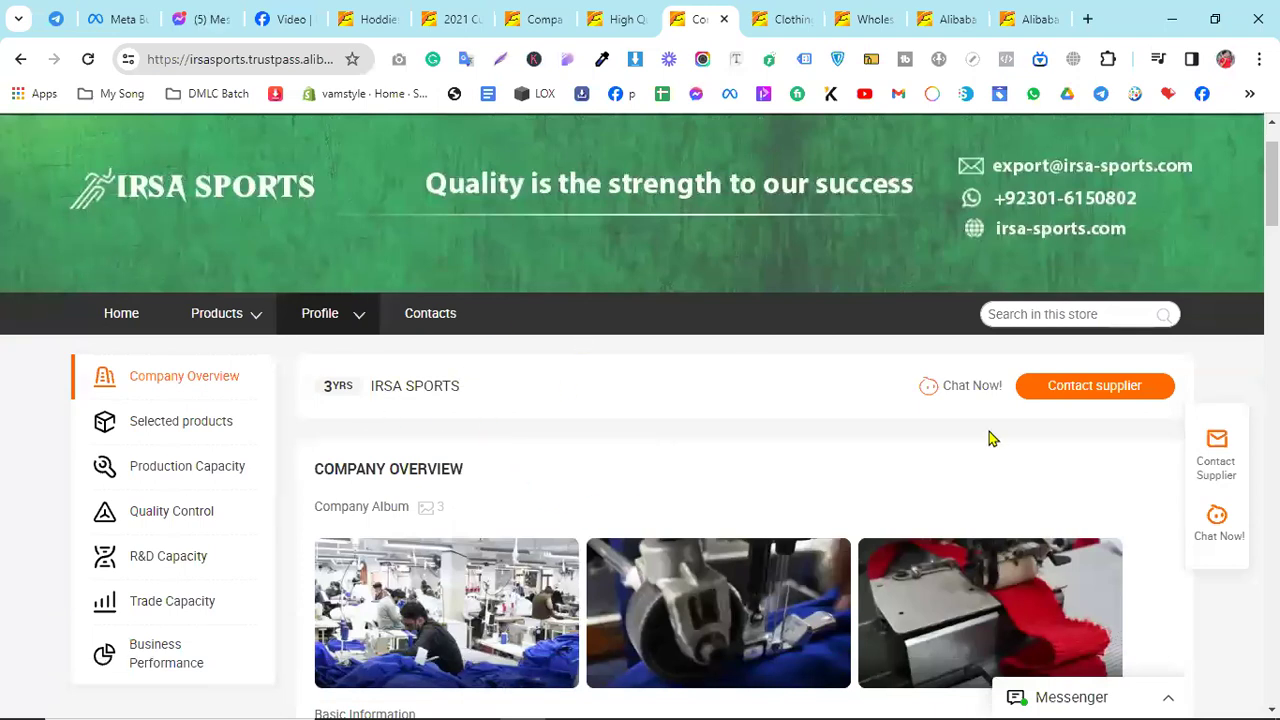
{"action": "scroll", "coordinate": [218, 186], "scroll_direction": "up", "scroll_amount": 1}
{"action": "mouse_move", "coordinate": [218, 186]}
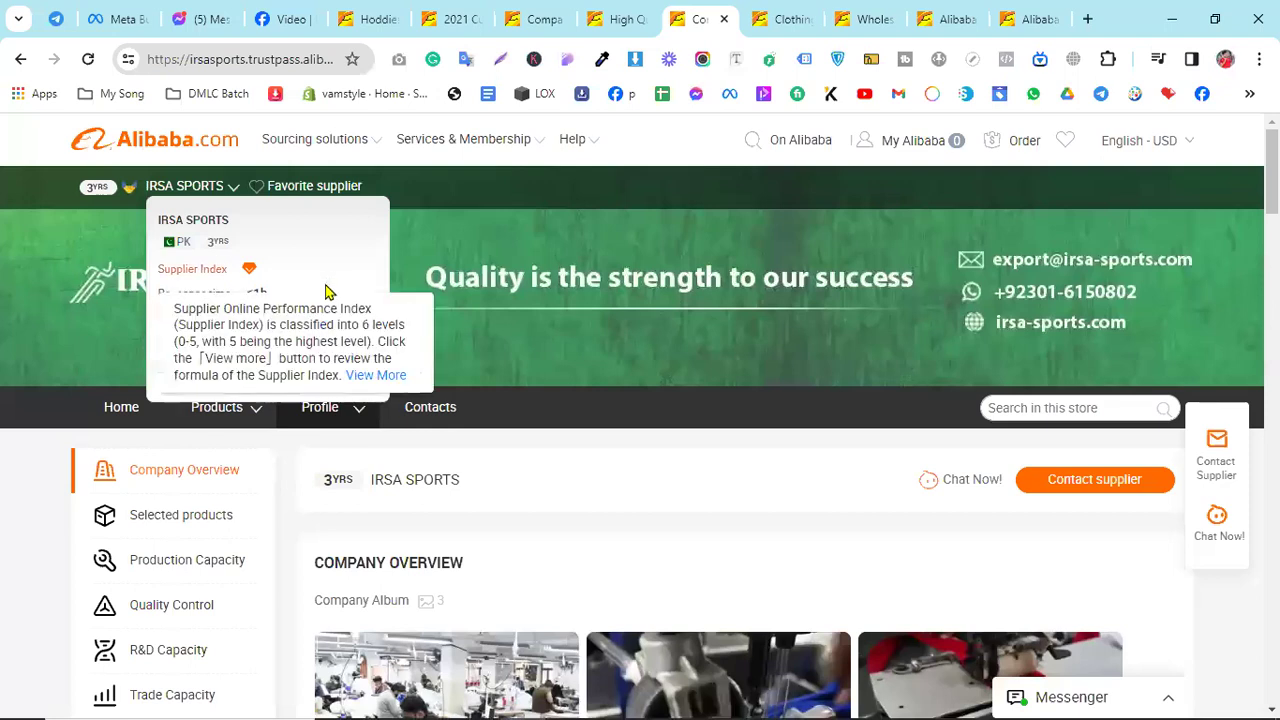
Open a chat with the IRSA SPORTS representative, look over the message window and contact name, and close it
{"action": "left_click", "coordinate": [947, 490]}
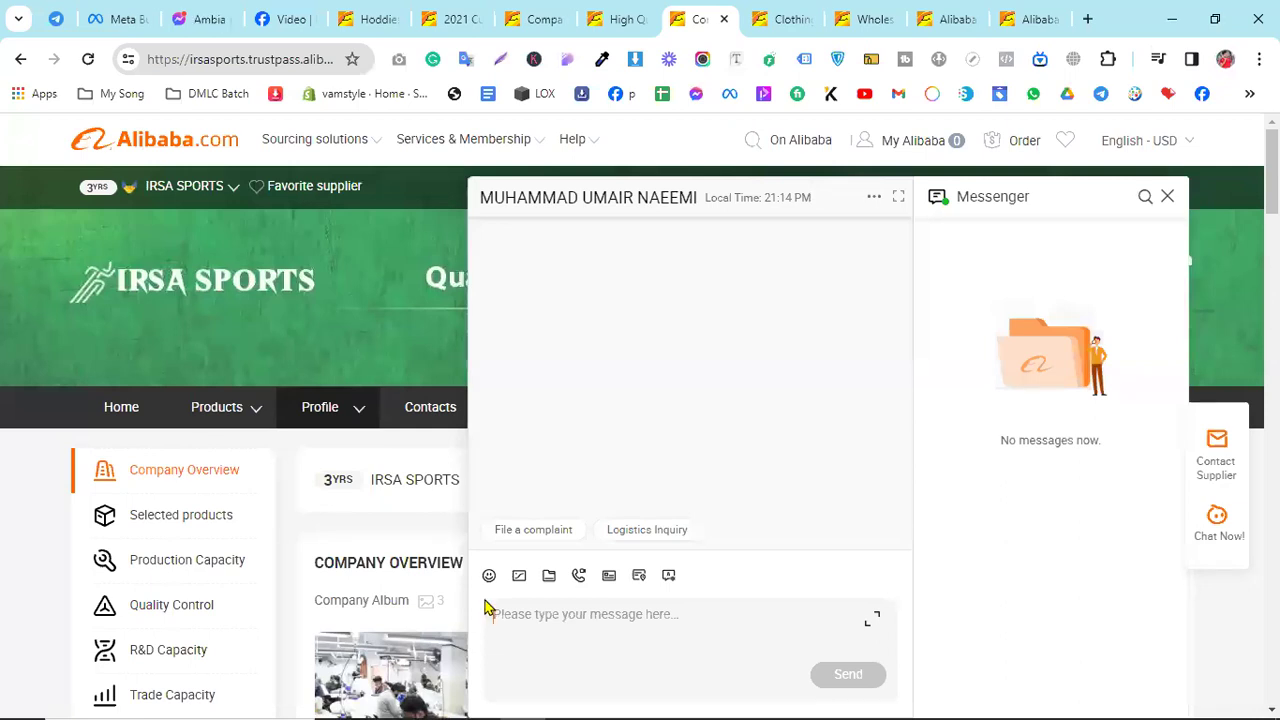
{"action": "scroll", "coordinate": [645, 596], "scroll_direction": "down", "scroll_amount": 1}
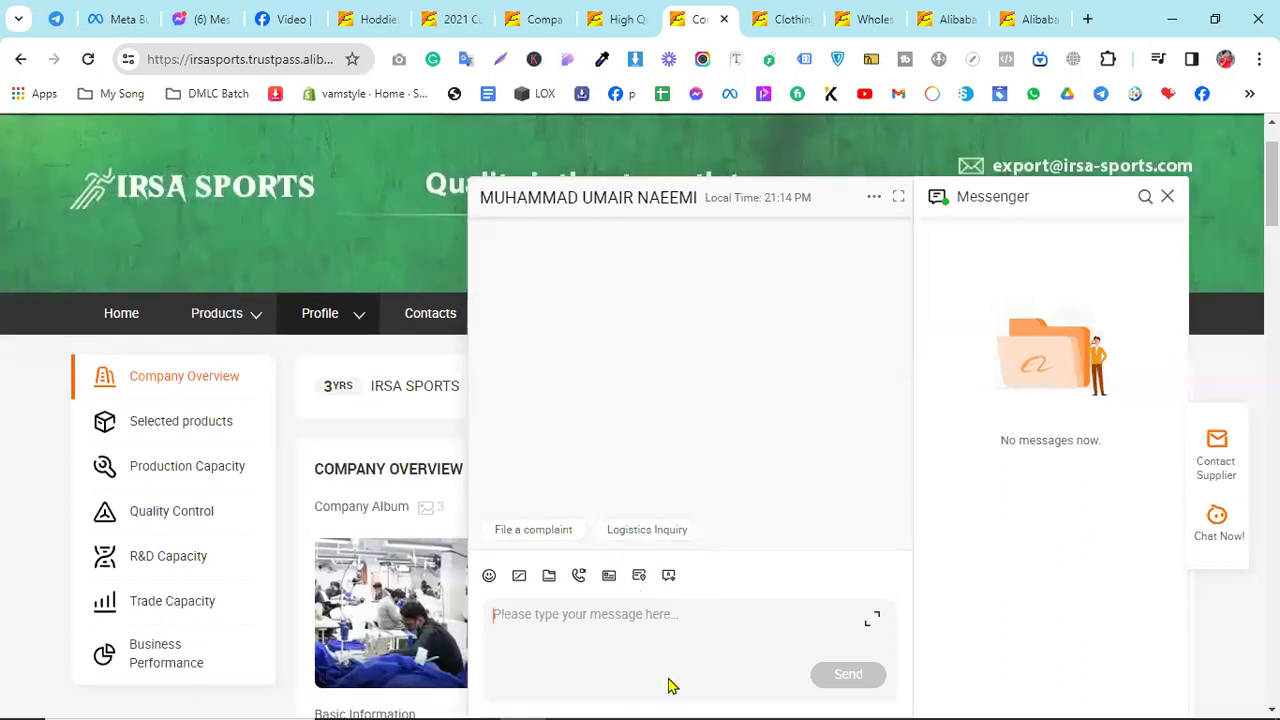
{"action": "scroll", "coordinate": [655, 630], "scroll_direction": "down", "scroll_amount": 1}
{"action": "scroll", "coordinate": [740, 614], "scroll_direction": "up", "scroll_amount": 1}
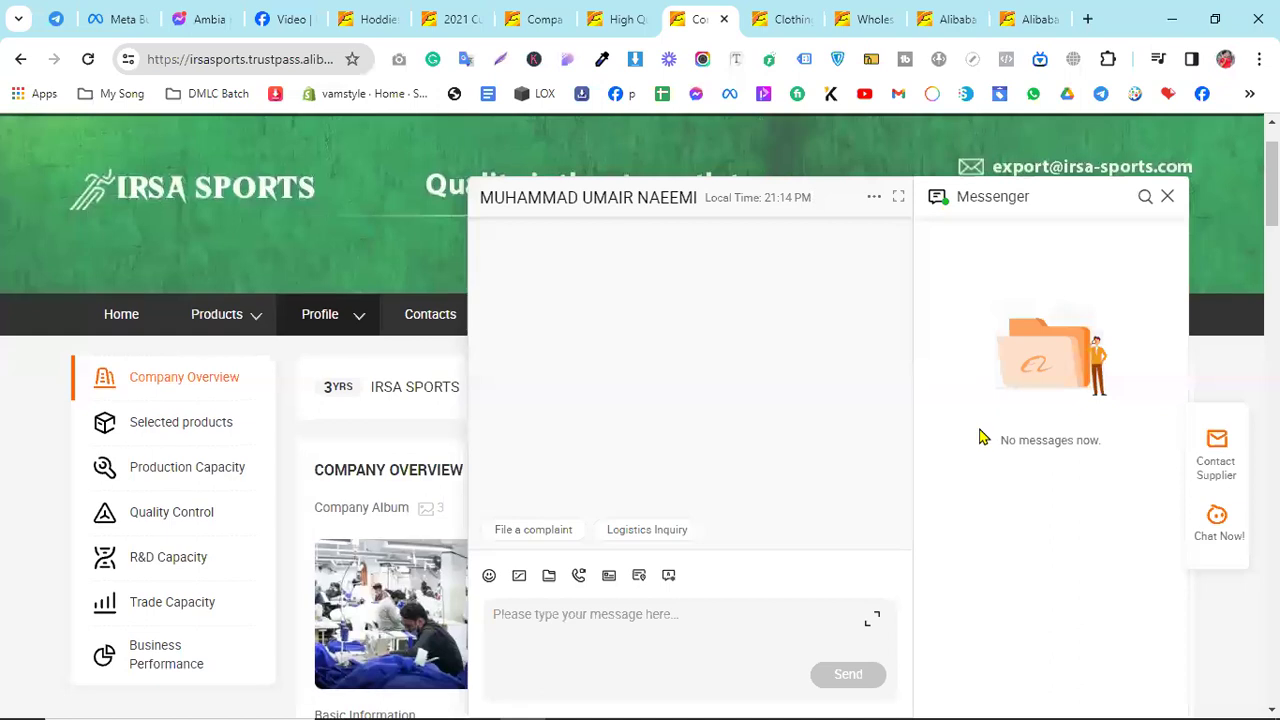
{"action": "scroll", "coordinate": [950, 420], "scroll_direction": "up", "scroll_amount": 1}
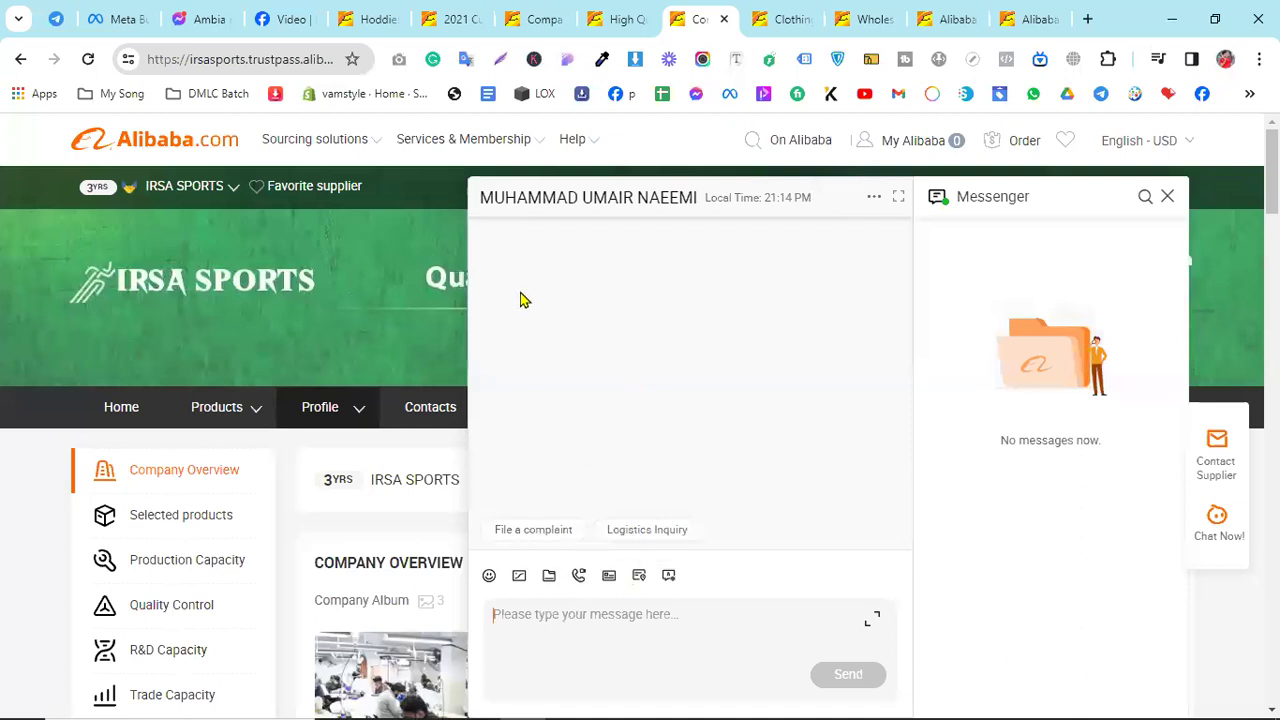
{"action": "left_click_drag", "start_coordinate": [497, 209], "coordinate": [667, 210]}
{"action": "left_click", "coordinate": [1166, 197]}
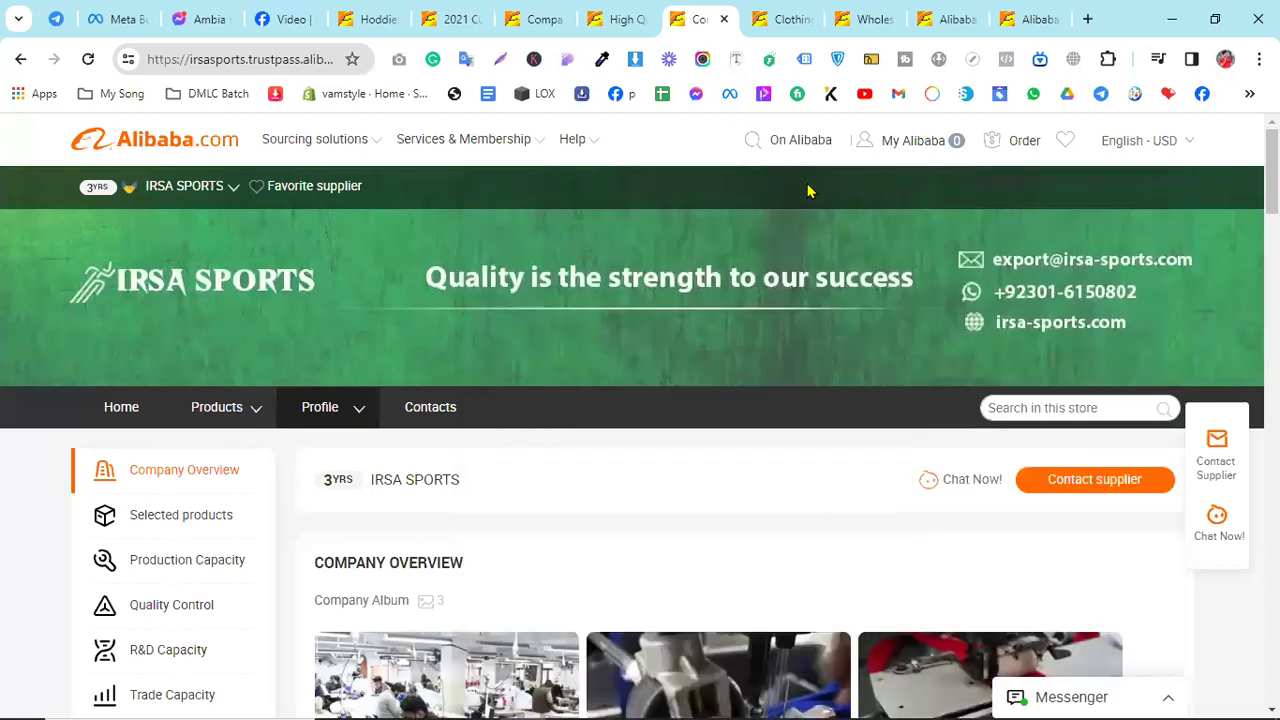
Switch to the French terry pullover hoodie product and check AYAT EXPORT INTL's response time in the supplier section
{"action": "left_click", "coordinate": [783, 19]}
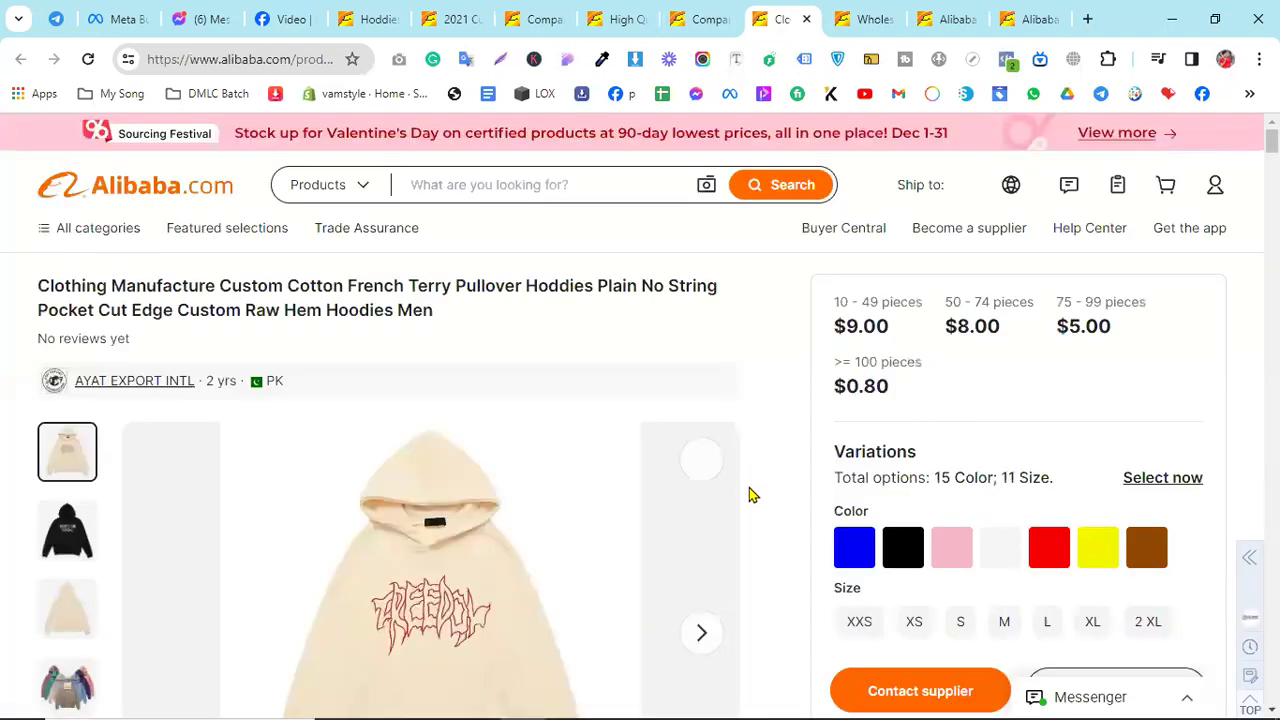
{"action": "scroll", "coordinate": [752, 494], "scroll_direction": "down", "scroll_amount": 2}
{"action": "scroll", "coordinate": [577, 477], "scroll_direction": "down", "scroll_amount": 9}
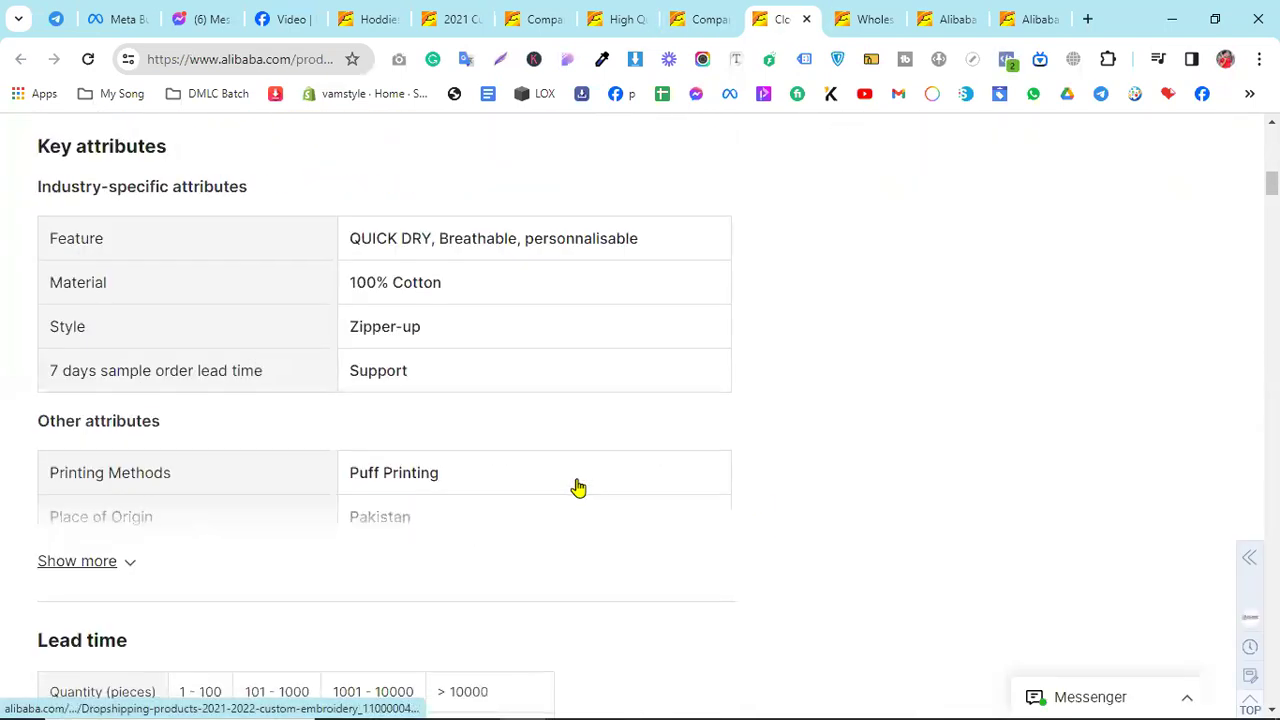
{"action": "scroll", "coordinate": [577, 487], "scroll_direction": "down", "scroll_amount": 10}
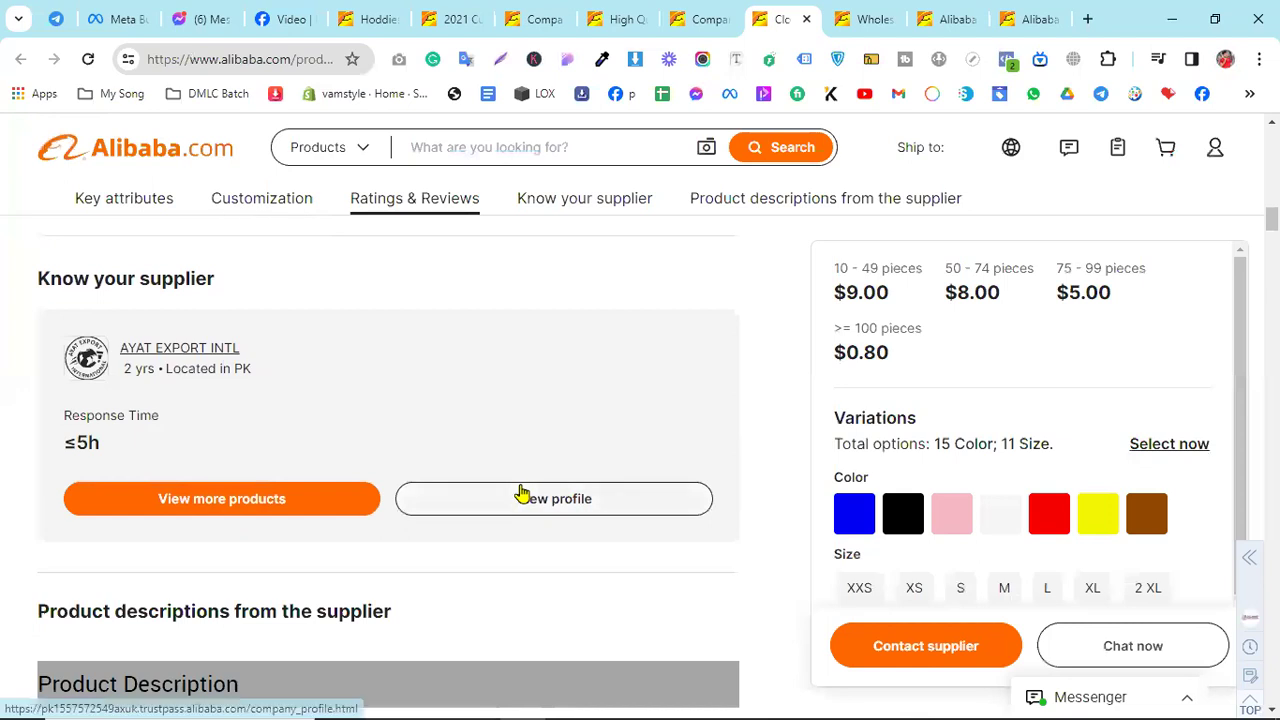
Switch to the wholesale product sold by Beijing Tongweisheng Trading Co., Ltd. and check its supplier details and store reviews
{"action": "left_click", "coordinate": [840, 20]}
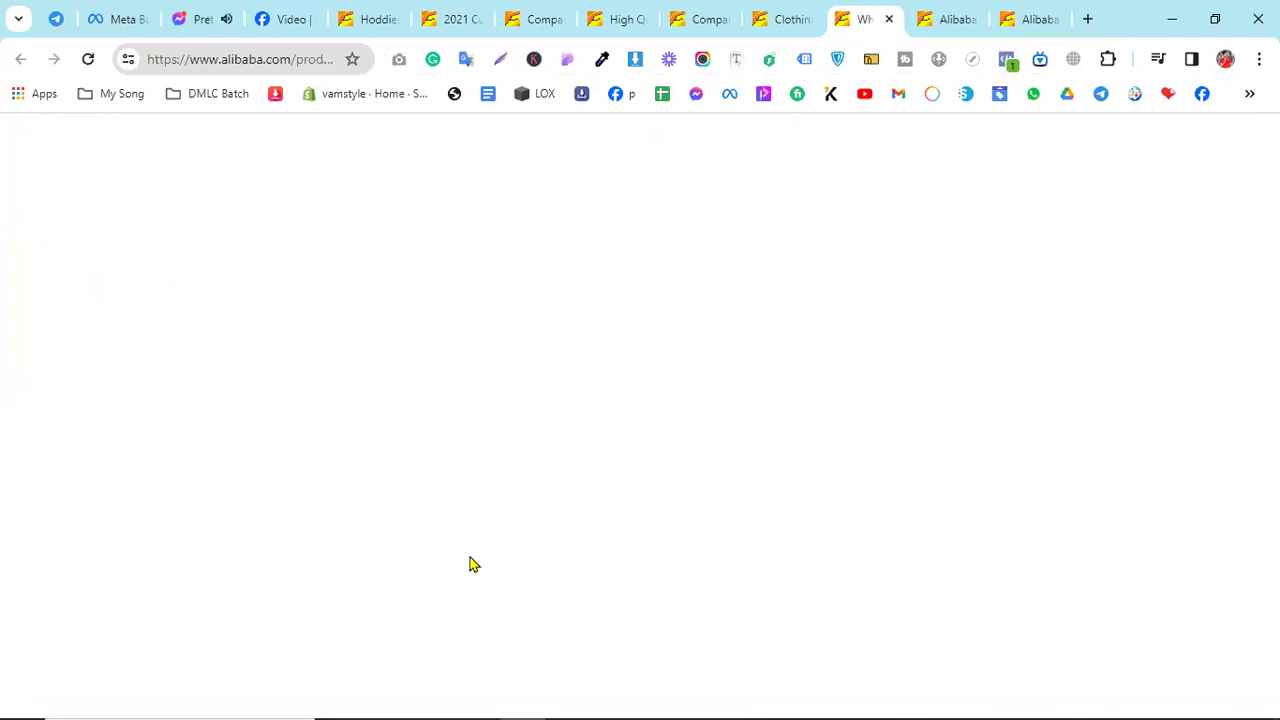
{"action": "scroll", "coordinate": [471, 557], "scroll_direction": "down", "scroll_amount": 15}
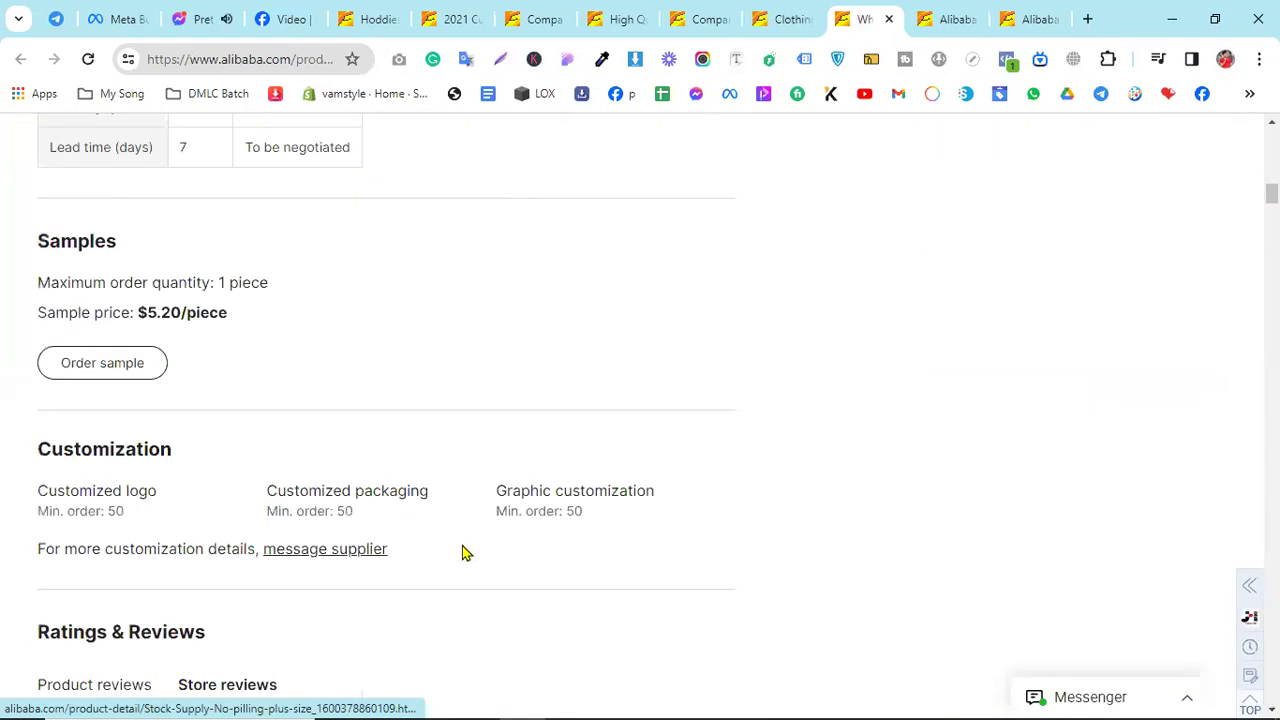
{"action": "scroll", "coordinate": [463, 553], "scroll_direction": "down", "scroll_amount": 10}
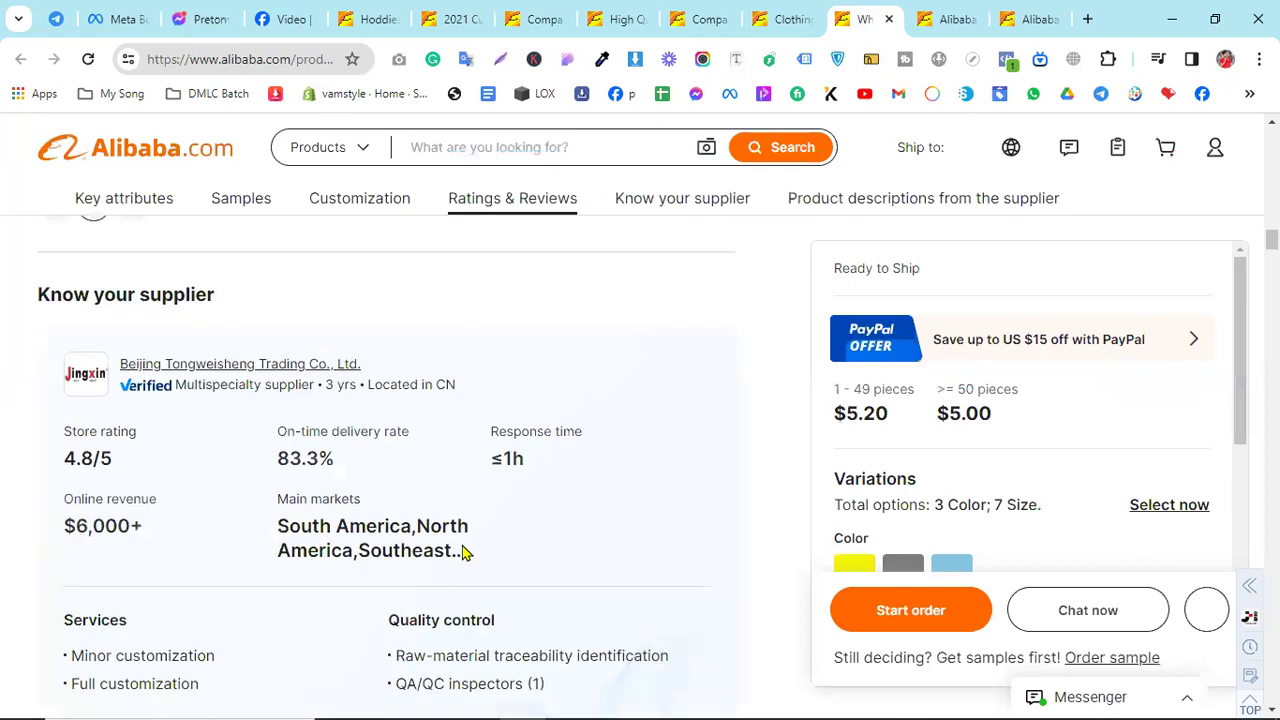
{"action": "scroll", "coordinate": [463, 553], "scroll_direction": "down", "scroll_amount": 4}
{"action": "scroll", "coordinate": [463, 553], "scroll_direction": "up", "scroll_amount": 2}
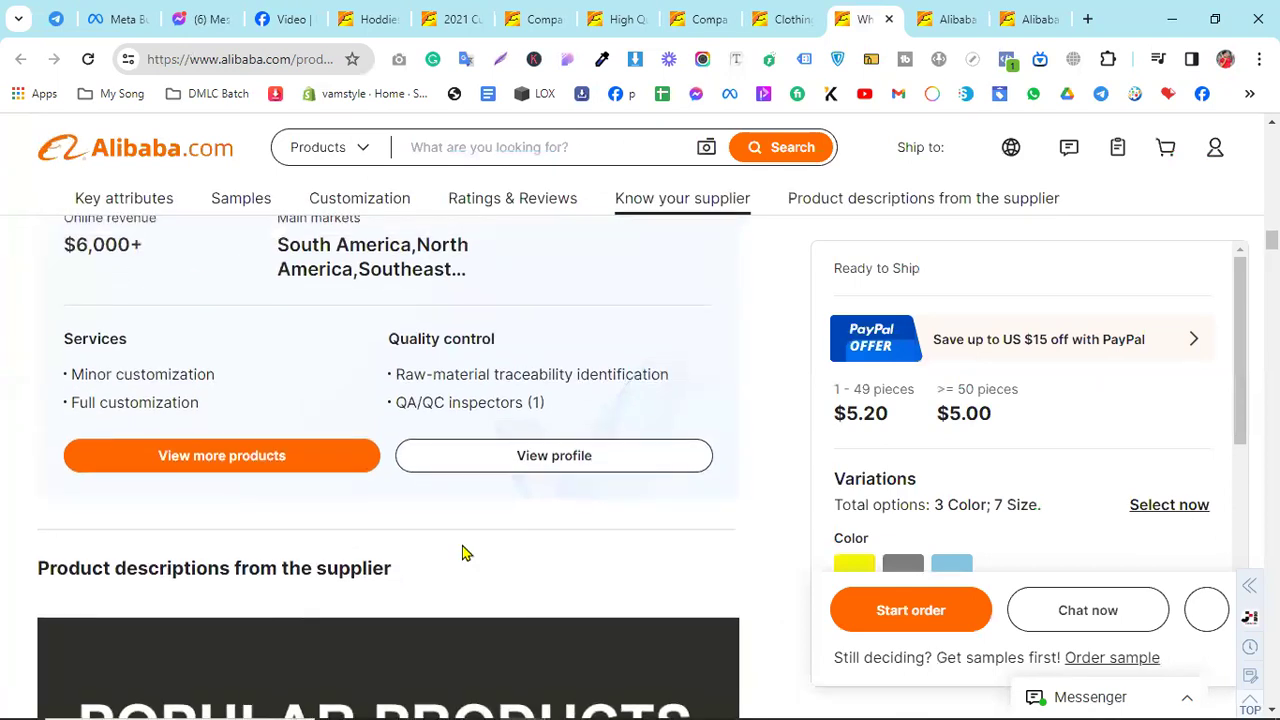
{"action": "scroll", "coordinate": [463, 553], "scroll_direction": "up", "scroll_amount": 6}
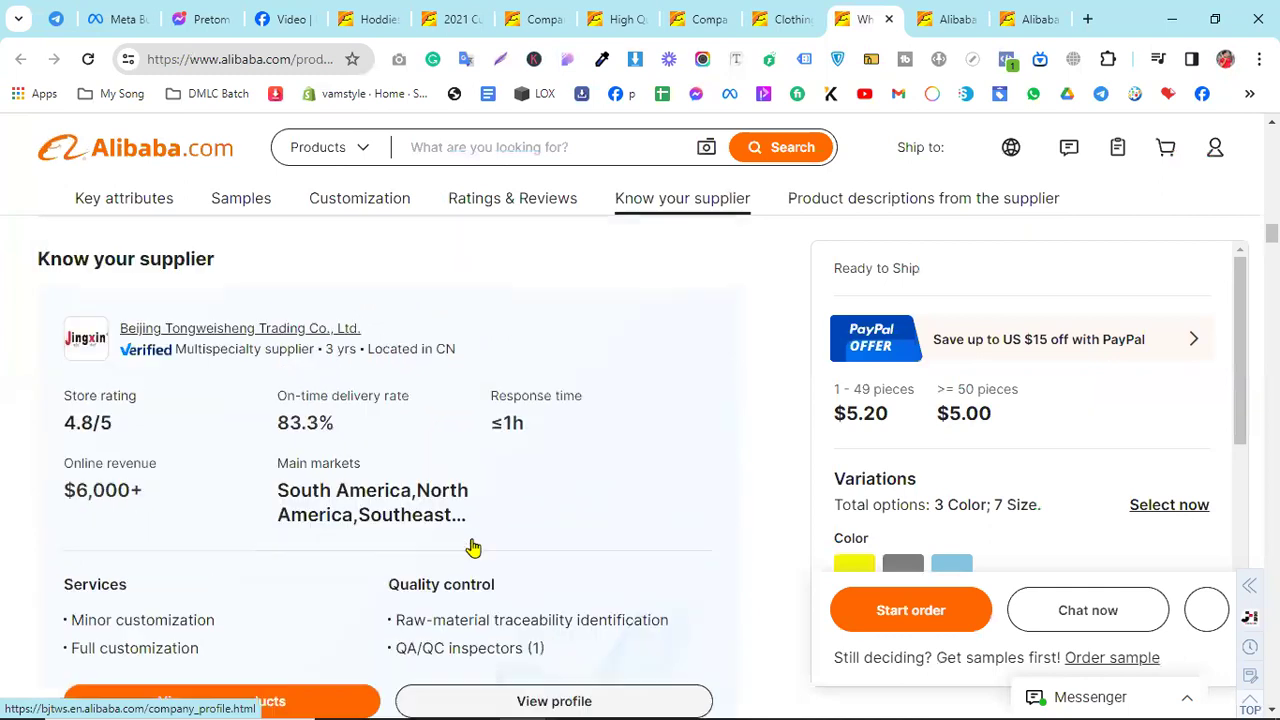
{"action": "scroll", "coordinate": [432, 547], "scroll_direction": "up", "scroll_amount": 10}
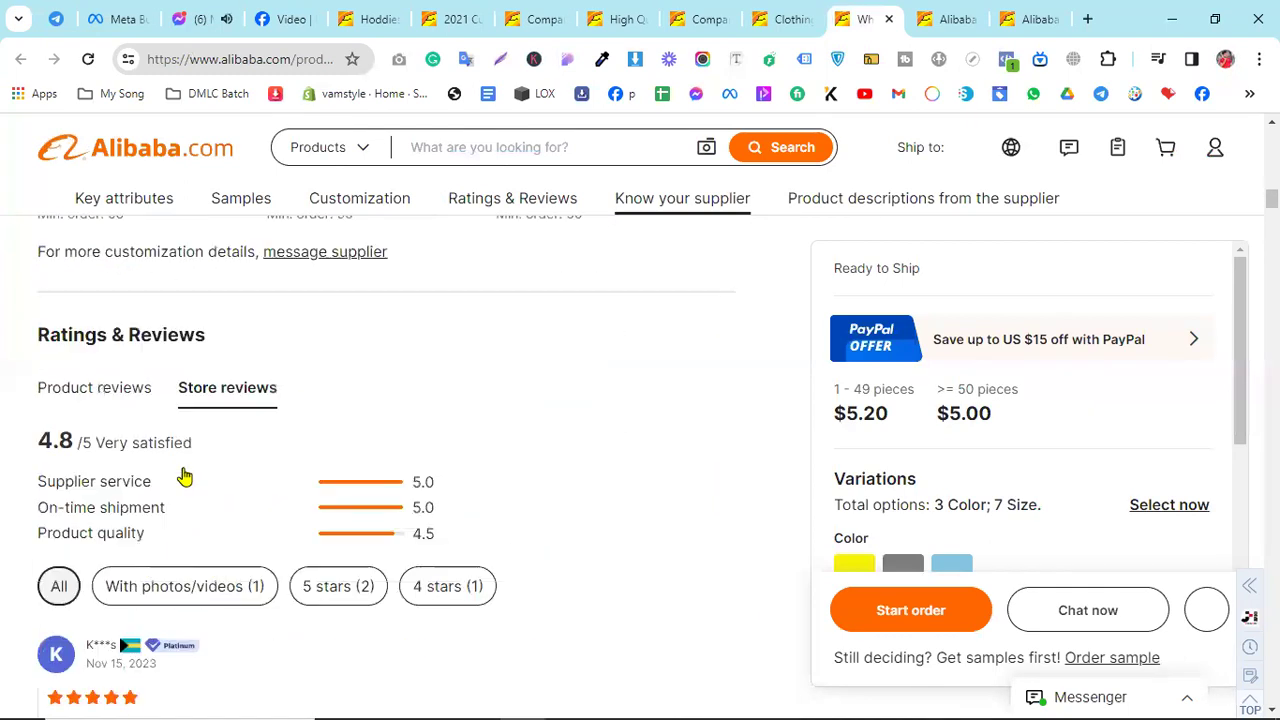
Go back through the open Alibaba pages to the hoodie search results
{"action": "left_click", "coordinate": [950, 18]}
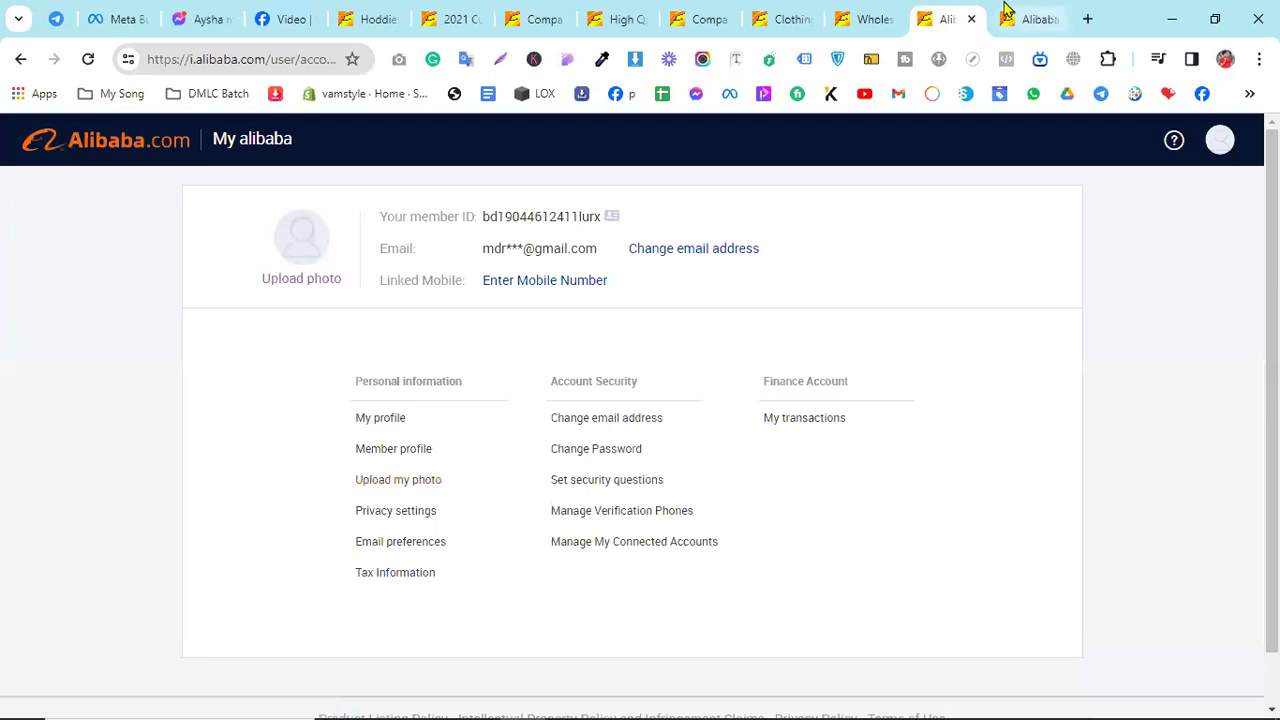
{"action": "left_click", "coordinate": [1006, 14]}
{"action": "left_click", "coordinate": [645, 12]}
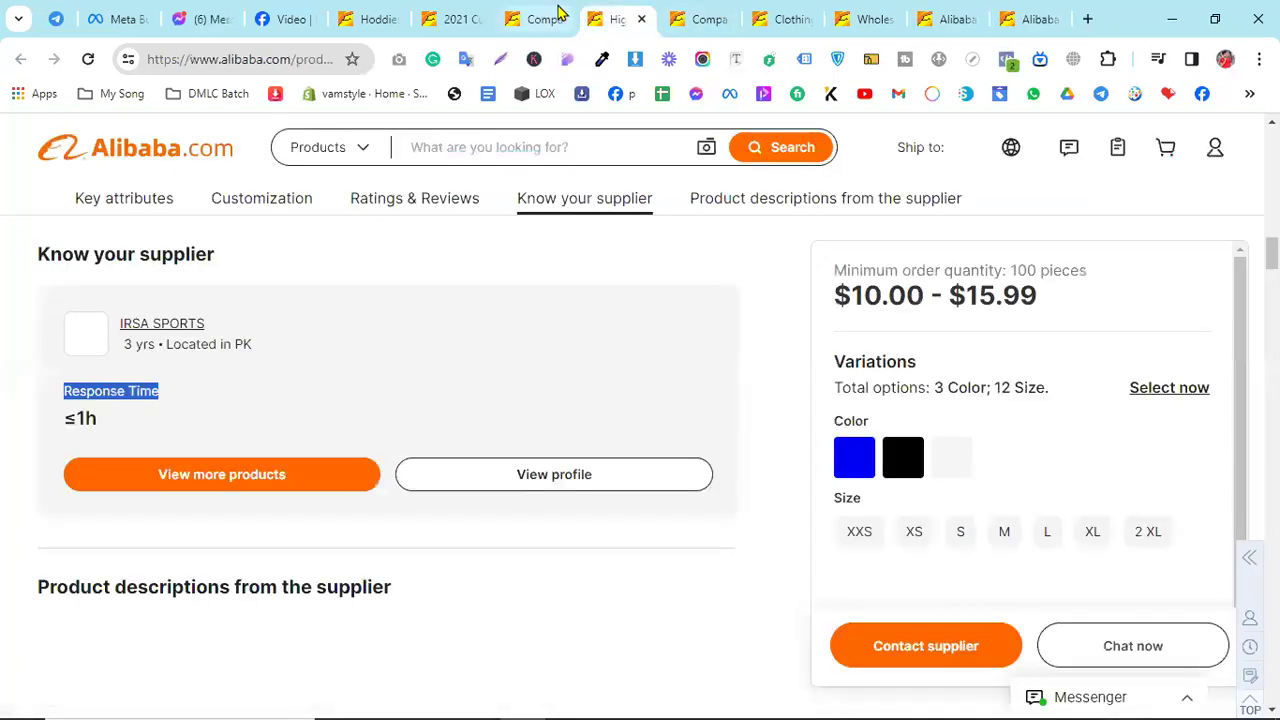
{"action": "left_click", "coordinate": [557, 18]}
{"action": "left_click", "coordinate": [462, 18]}
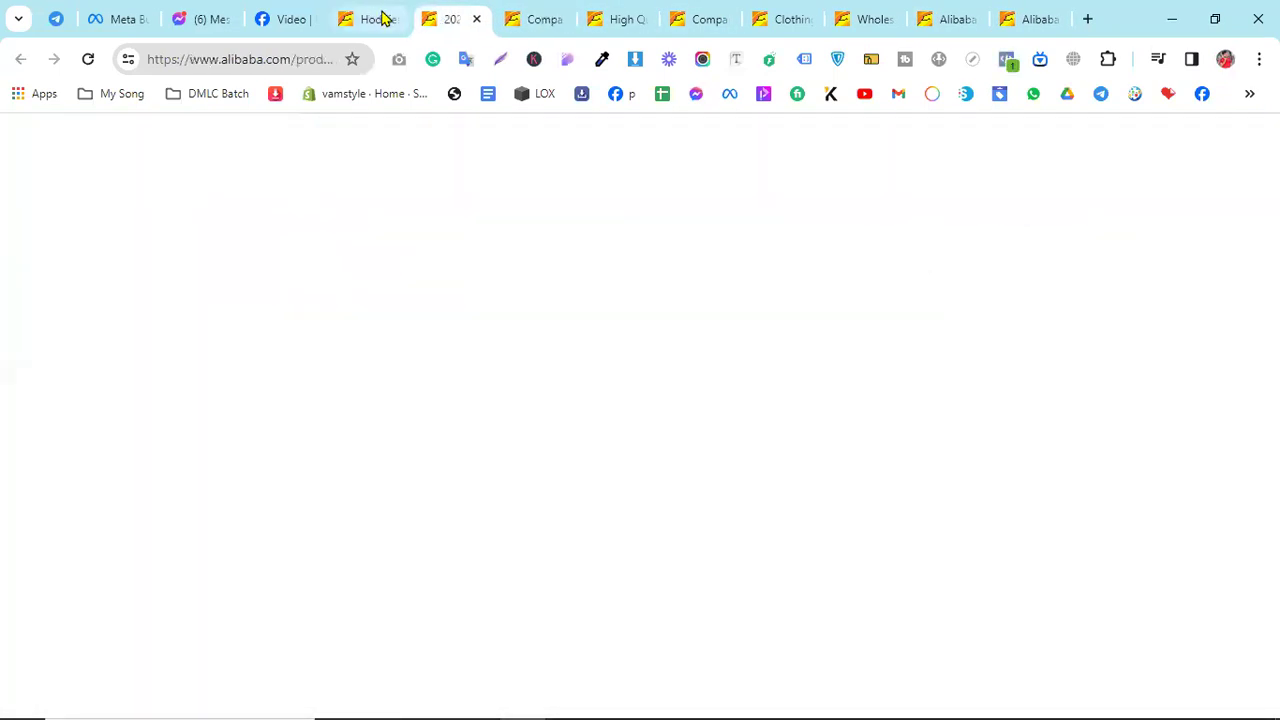
{"action": "left_click", "coordinate": [380, 17]}
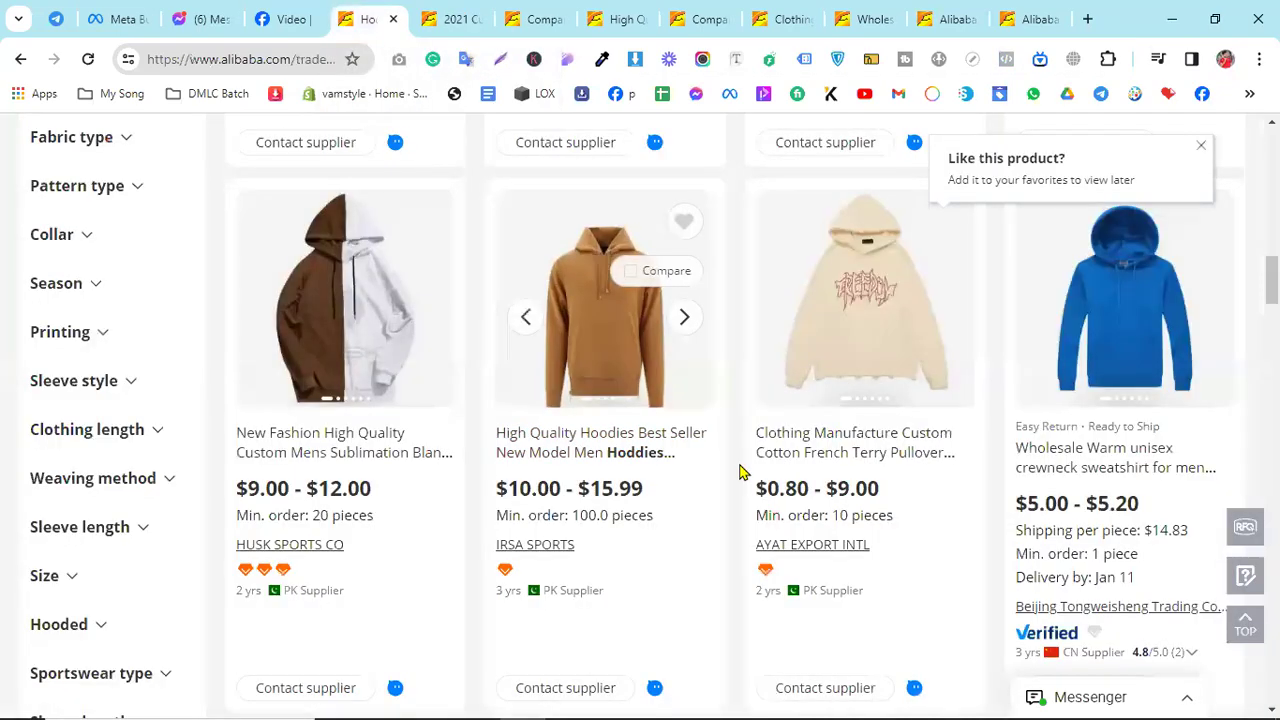
Open the KUZAN ENTERPRISES cotton hoodie and the Grade A hoodies from Bangladesh in separate new tabs
{"action": "scroll", "coordinate": [737, 466], "scroll_direction": "down", "scroll_amount": 10}
{"action": "right_click", "coordinate": [816, 448]}
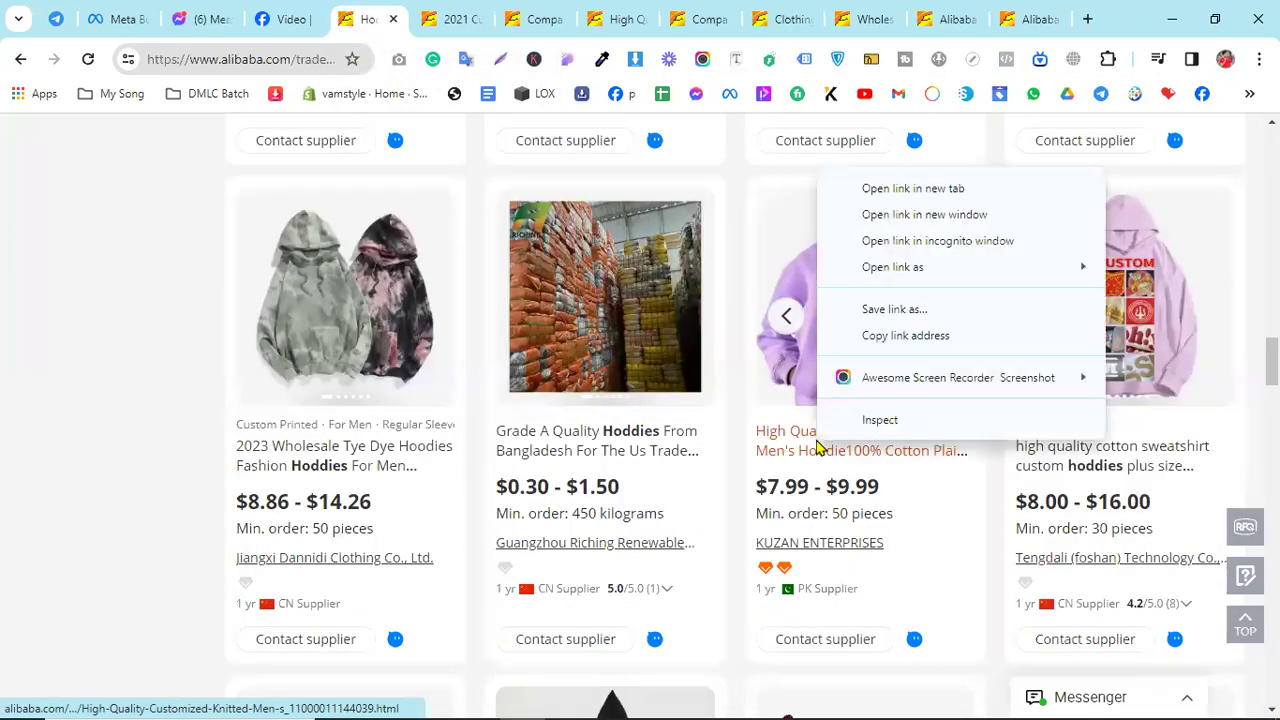
{"action": "left_click", "coordinate": [878, 188]}
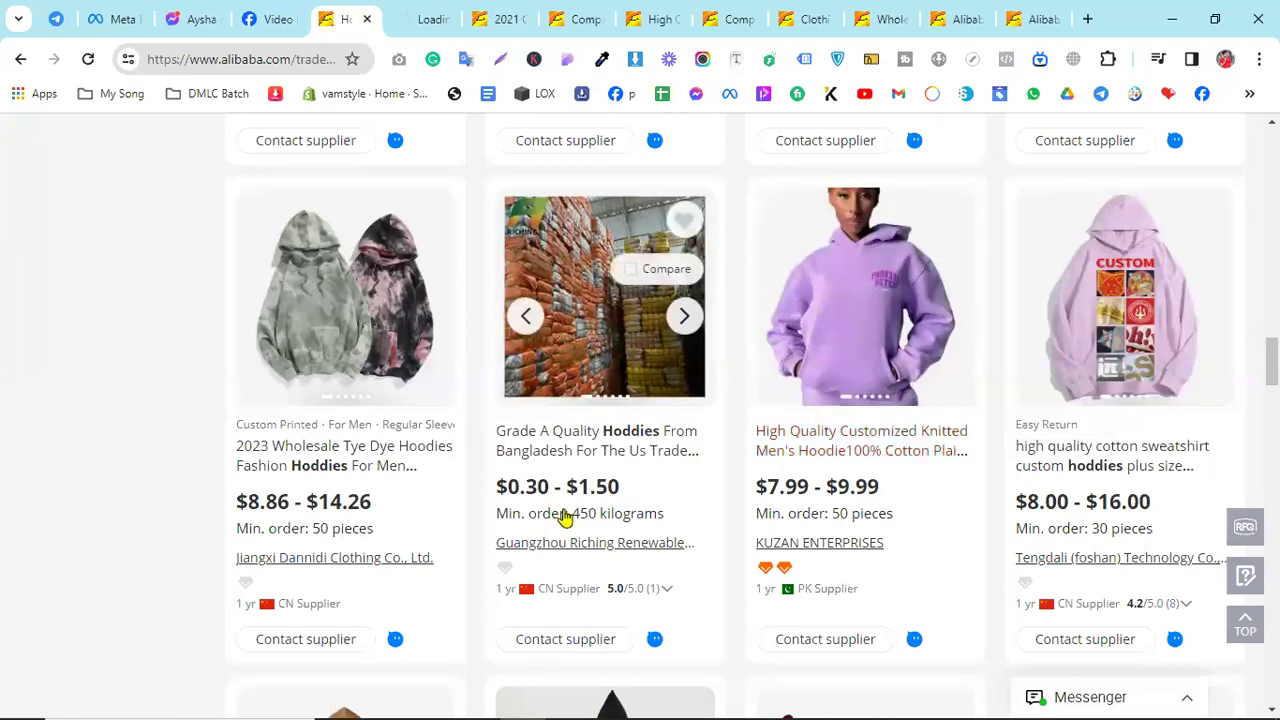
{"action": "right_click", "coordinate": [540, 447]}
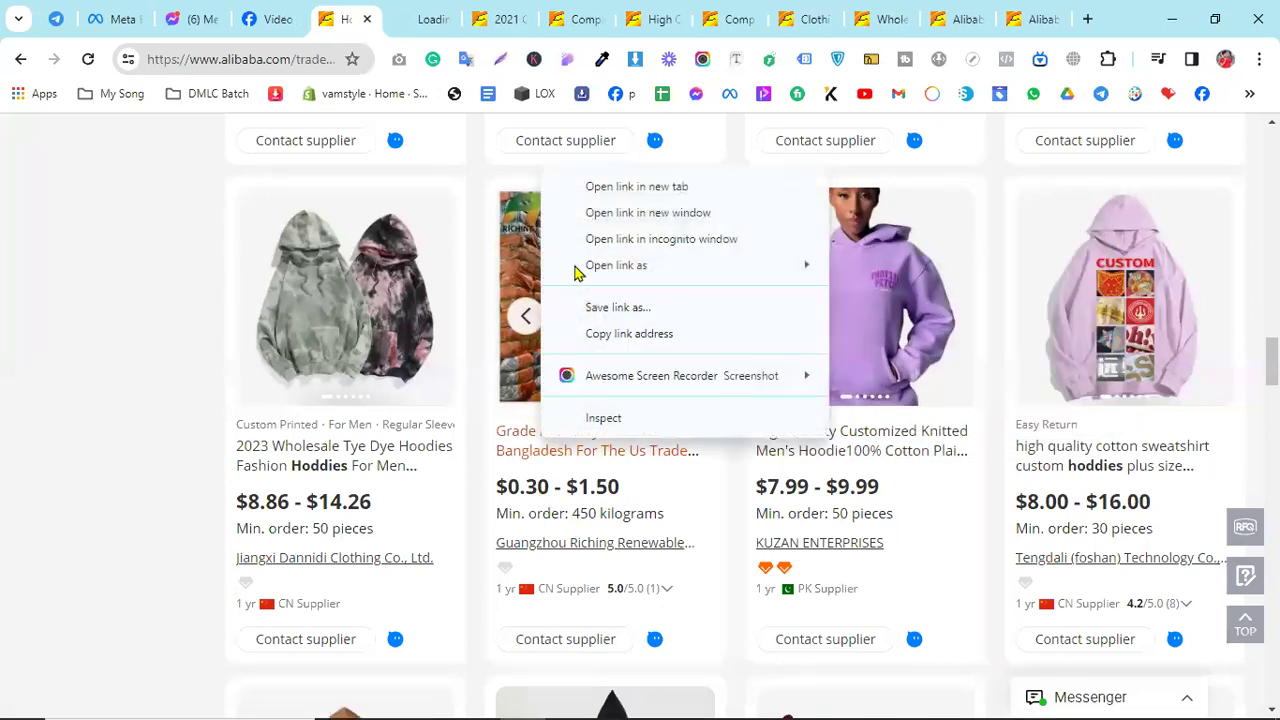
{"action": "left_click", "coordinate": [603, 186]}
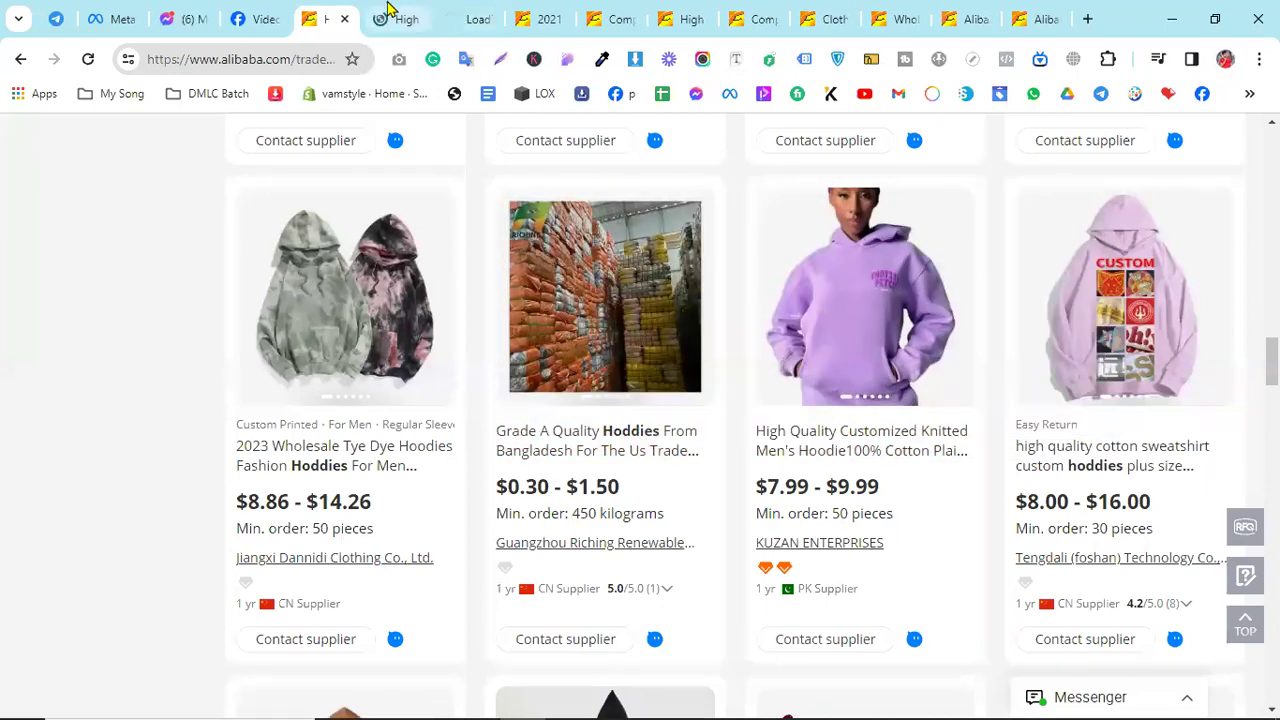
Switch to the KUZAN ENTERPRISES hoodie product and check the supplier's response time
{"action": "left_click", "coordinate": [393, 22]}
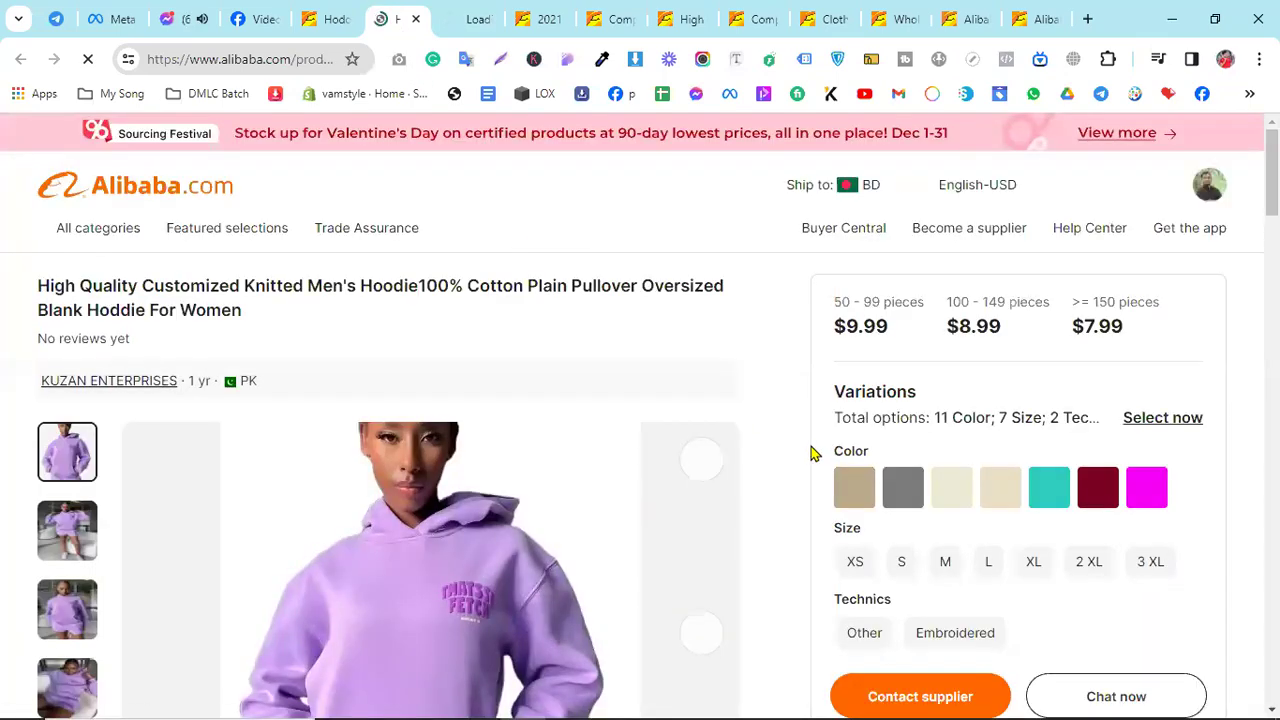
{"action": "scroll", "coordinate": [809, 451], "scroll_direction": "down", "scroll_amount": 1}
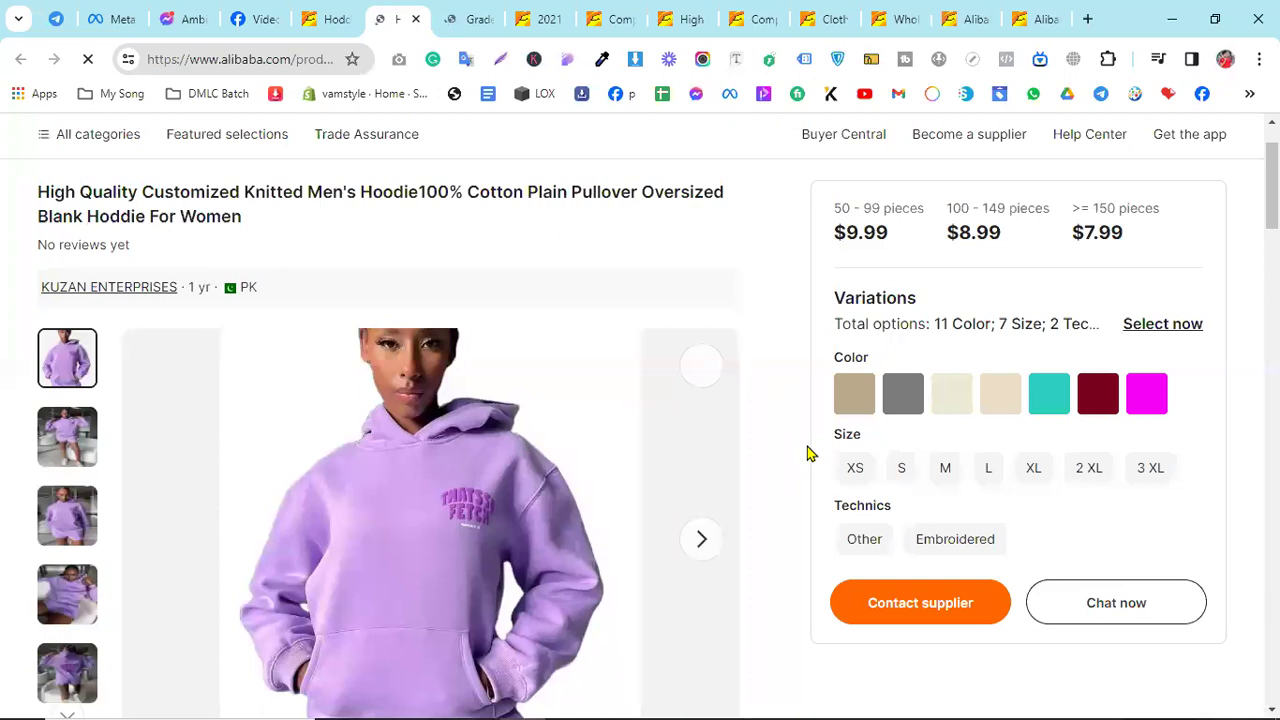
{"action": "scroll", "coordinate": [797, 451], "scroll_direction": "down", "scroll_amount": 10}
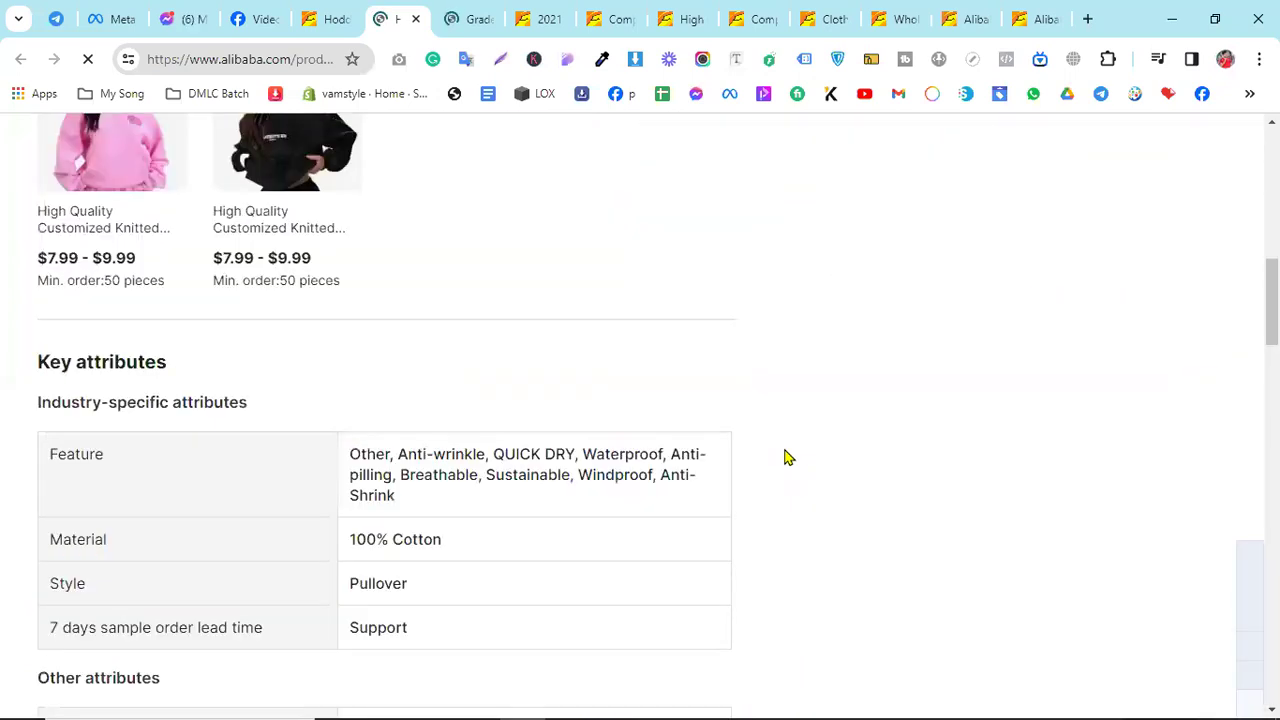
{"action": "scroll", "coordinate": [727, 427], "scroll_direction": "down", "scroll_amount": 5}
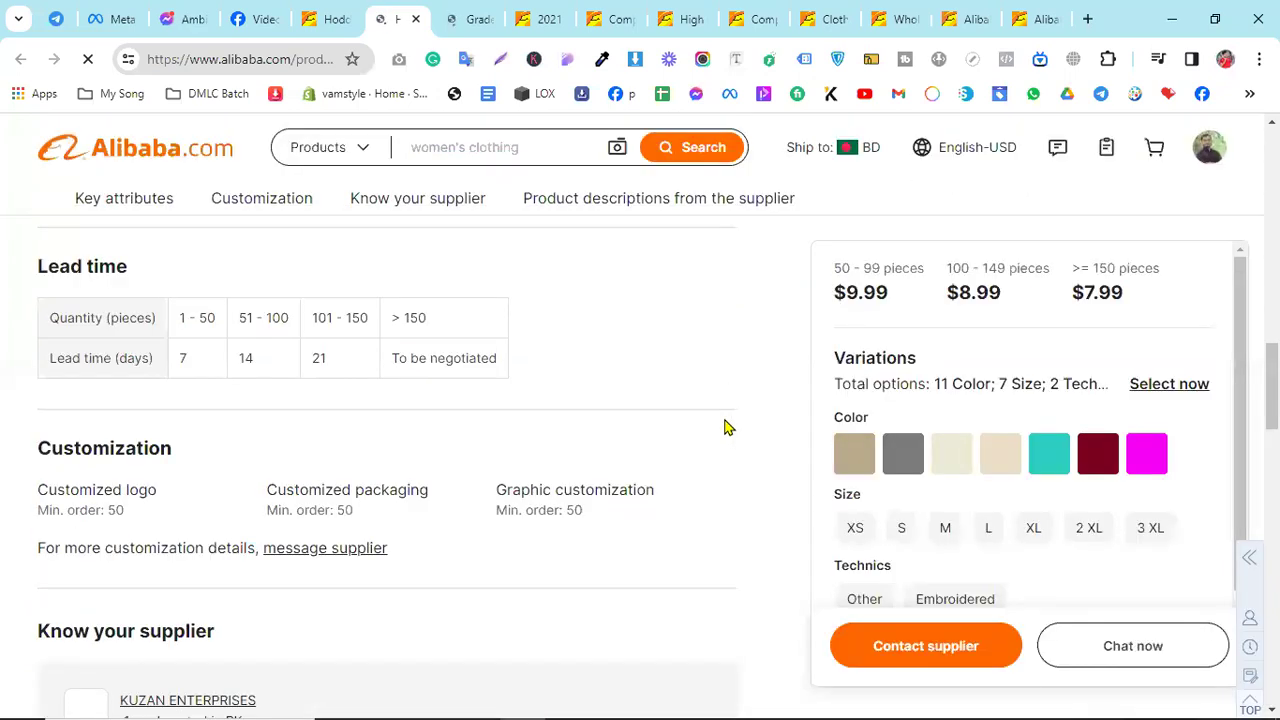
{"action": "scroll", "coordinate": [725, 427], "scroll_direction": "down", "scroll_amount": 1}
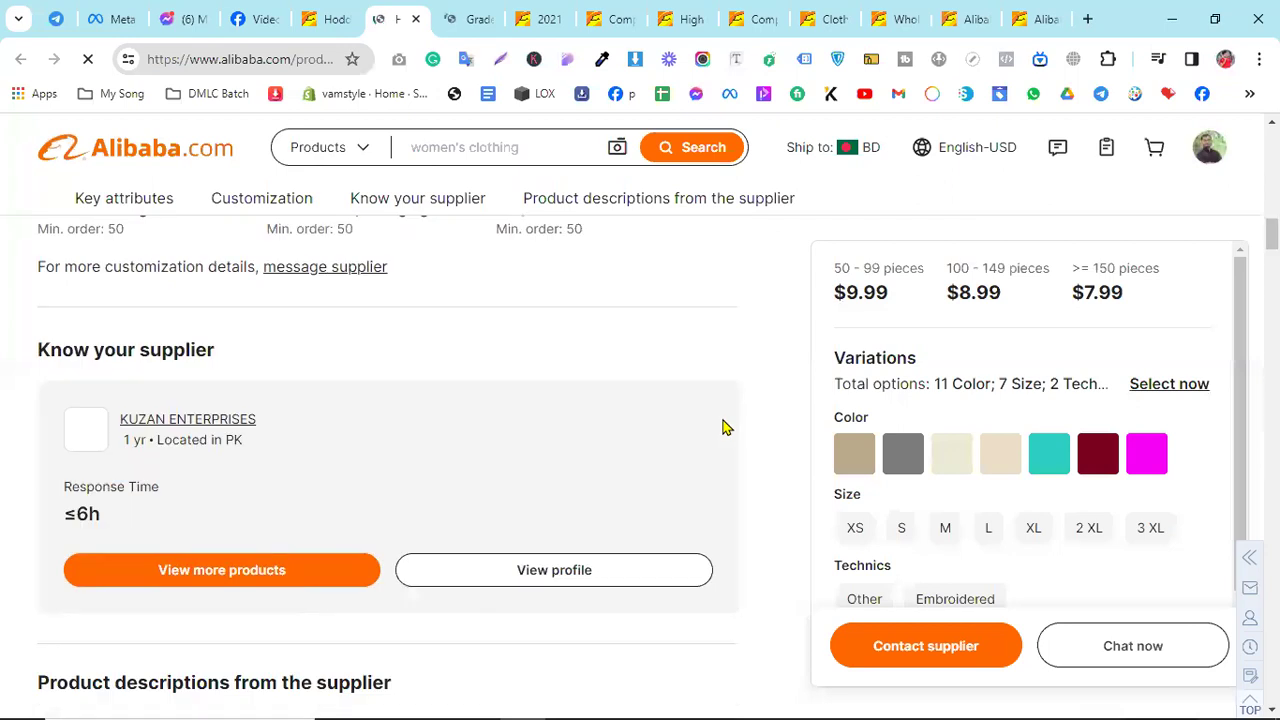
{"action": "left_click_drag", "start_coordinate": [108, 522], "coordinate": [72, 527]}
{"action": "left_click", "coordinate": [70, 522]}
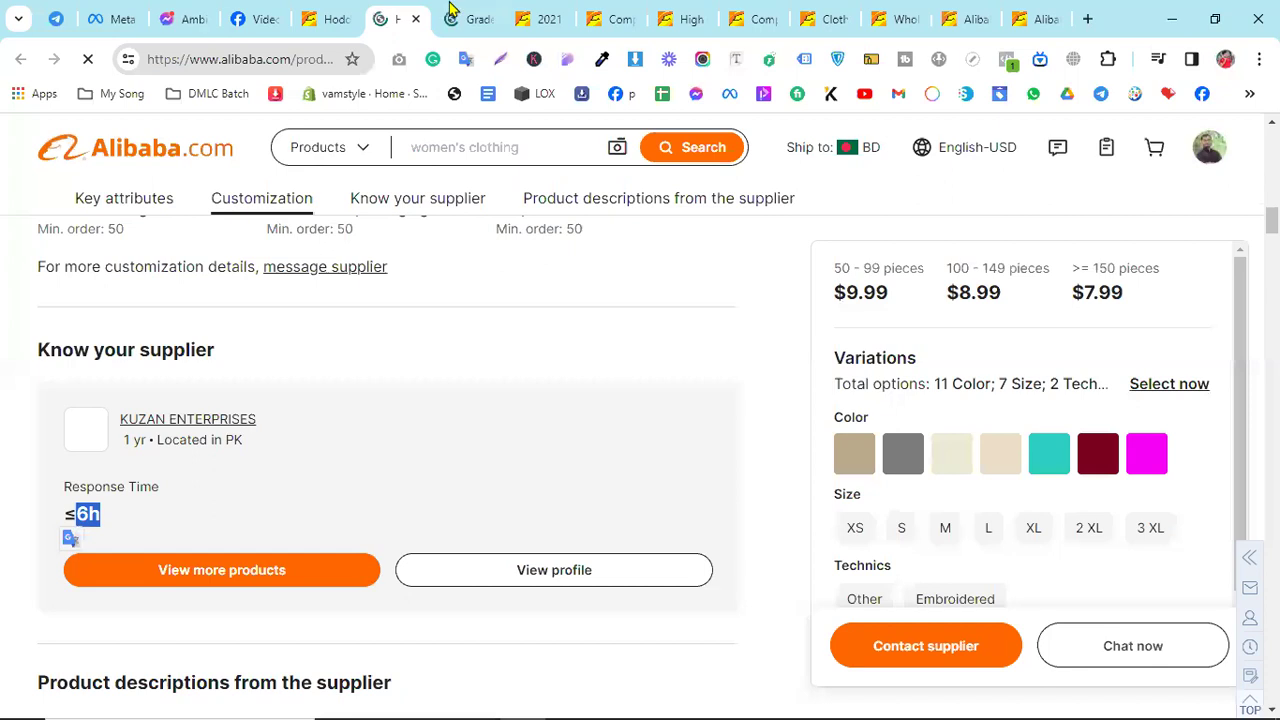
Switch to the Grade A hoodies product and check Guangzhou Riching's store reviews, response time and on-time delivery rate
{"action": "left_click", "coordinate": [446, 14]}
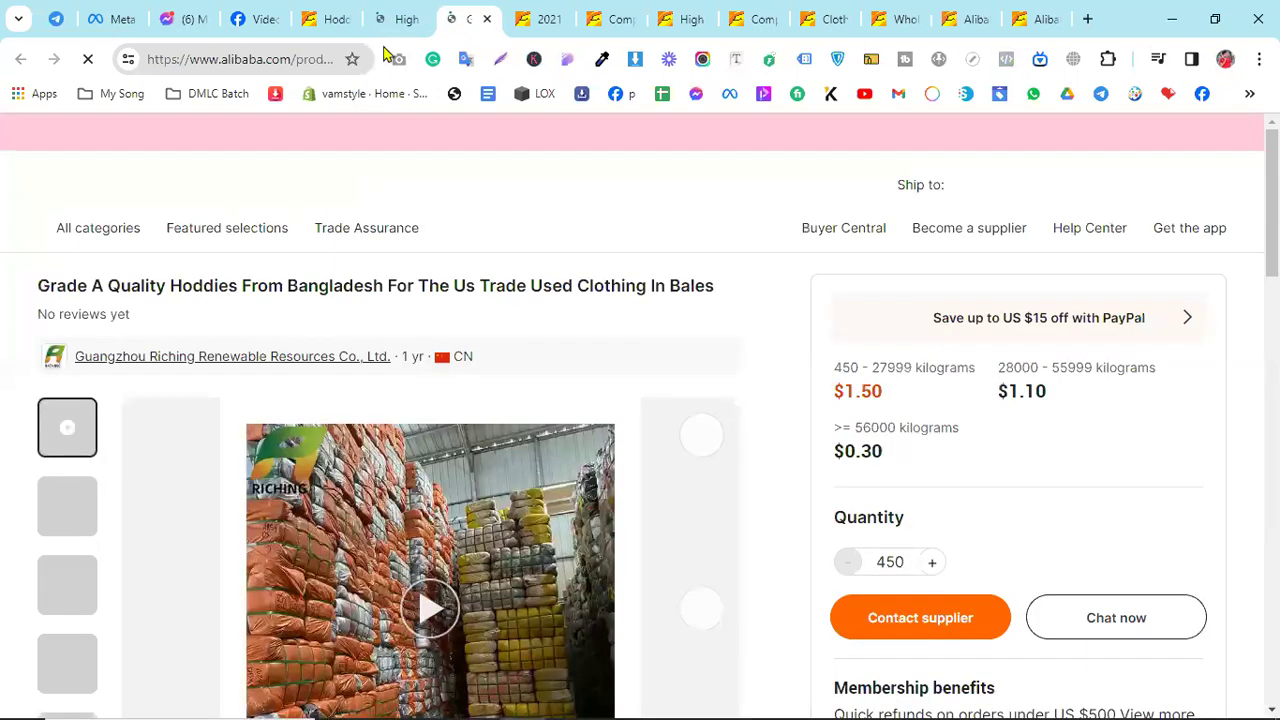
{"action": "scroll", "coordinate": [383, 466], "scroll_direction": "down", "scroll_amount": 8}
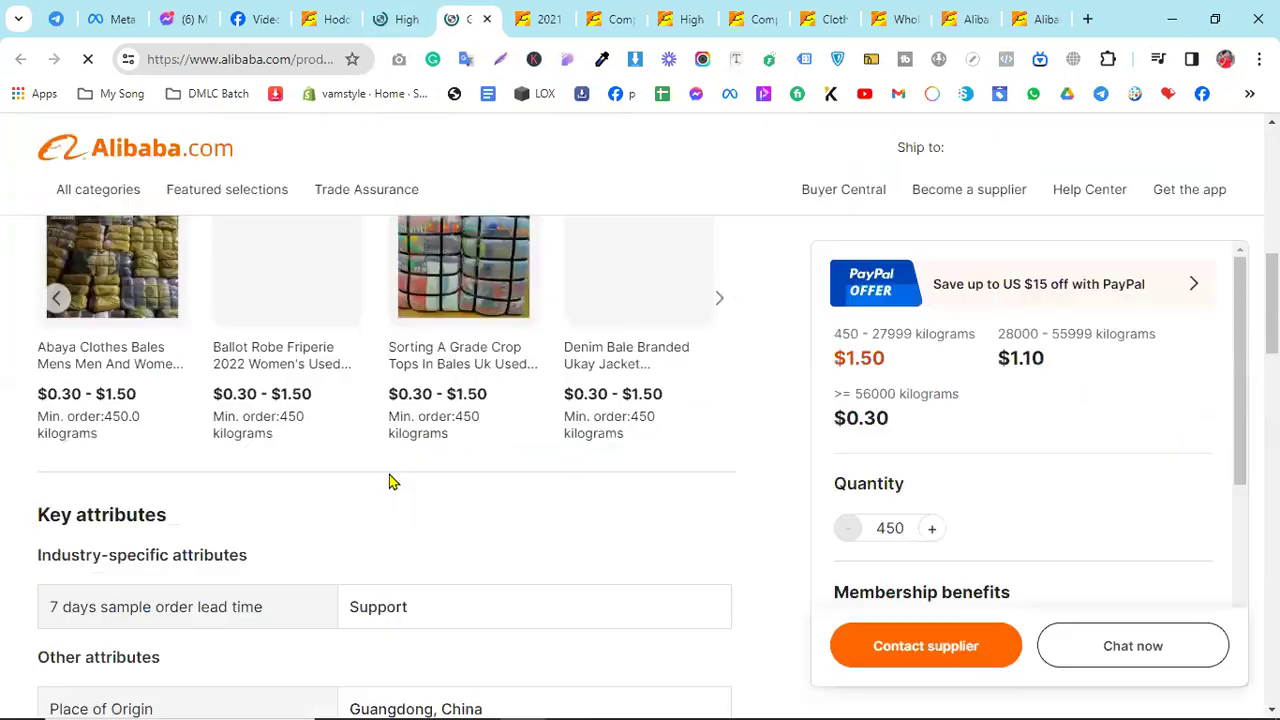
{"action": "scroll", "coordinate": [390, 475], "scroll_direction": "down", "scroll_amount": 7}
{"action": "scroll", "coordinate": [390, 472], "scroll_direction": "down", "scroll_amount": 1}
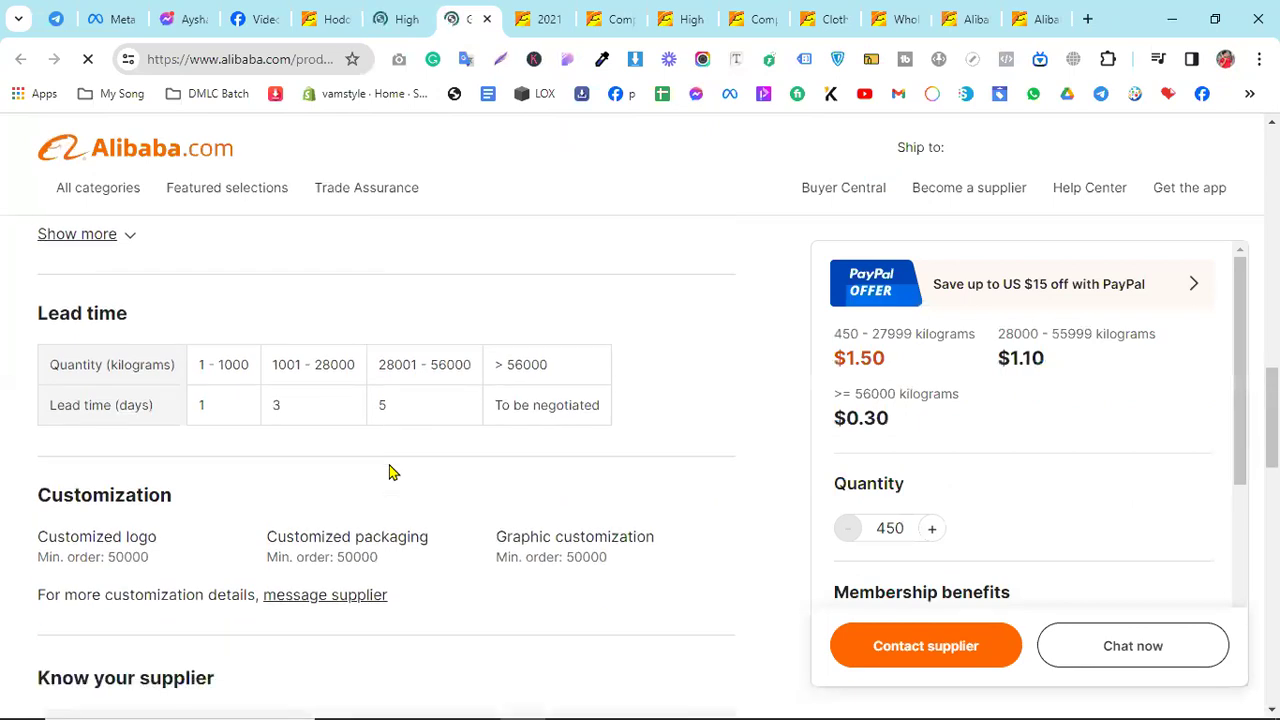
{"action": "scroll", "coordinate": [390, 472], "scroll_direction": "down", "scroll_amount": 3}
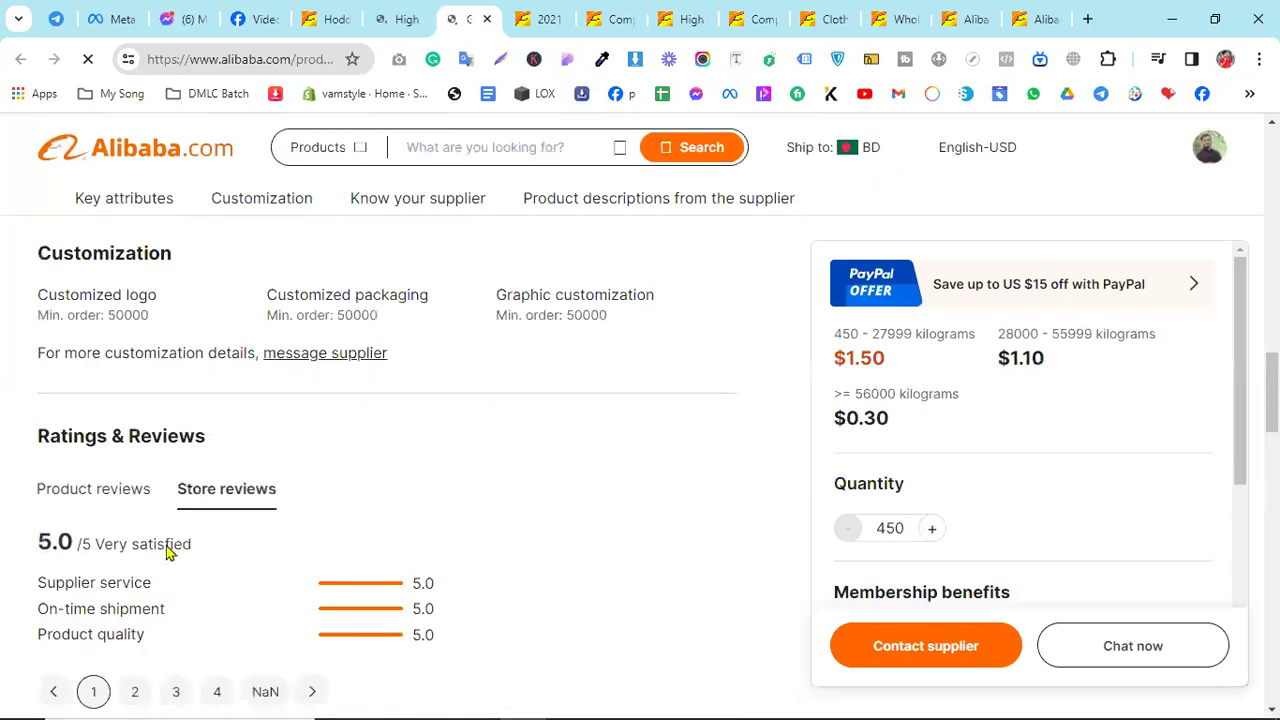
{"action": "scroll", "coordinate": [166, 551], "scroll_direction": "down", "scroll_amount": 3}
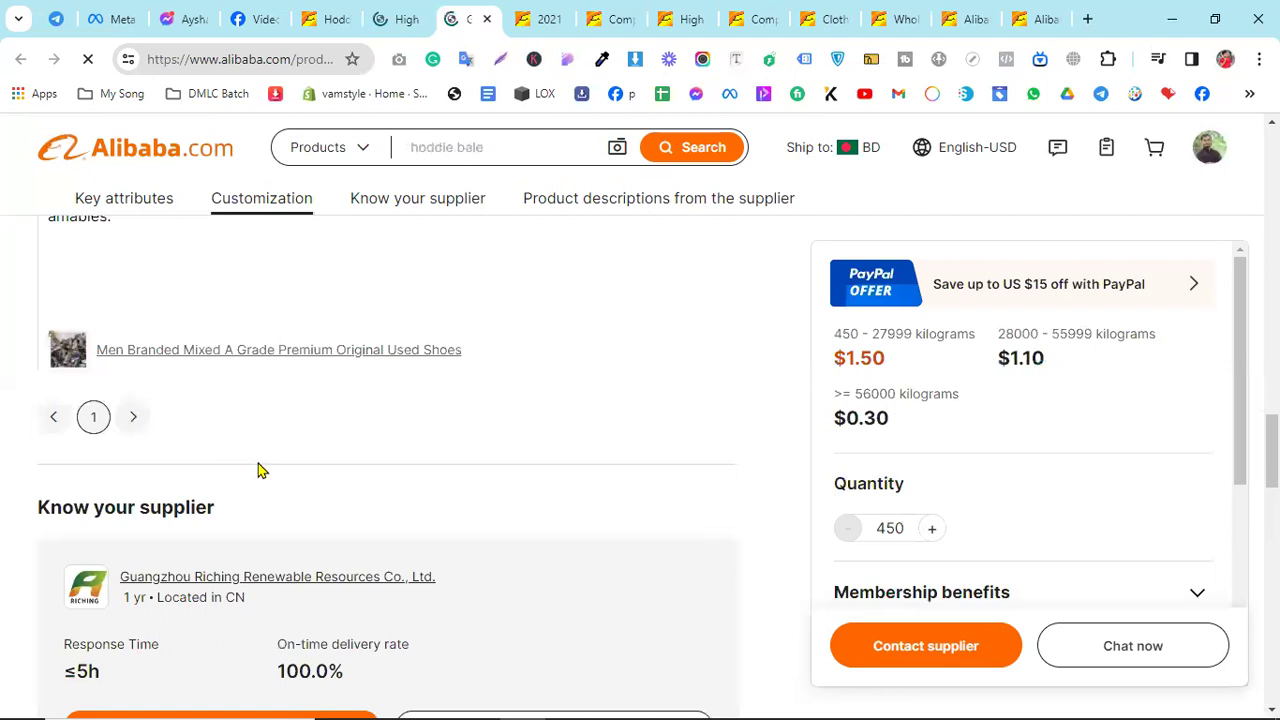
{"action": "scroll", "coordinate": [260, 465], "scroll_direction": "down", "scroll_amount": 3}
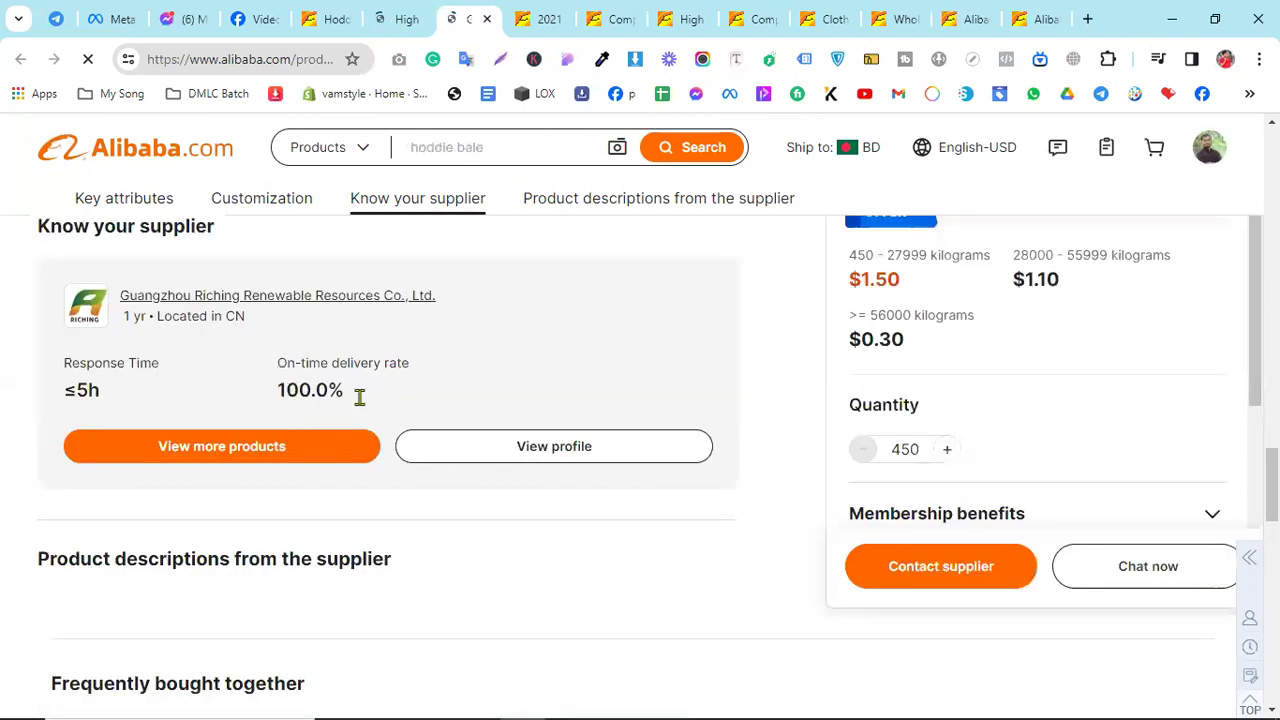
{"action": "left_click_drag", "start_coordinate": [181, 431], "coordinate": [271, 441]}
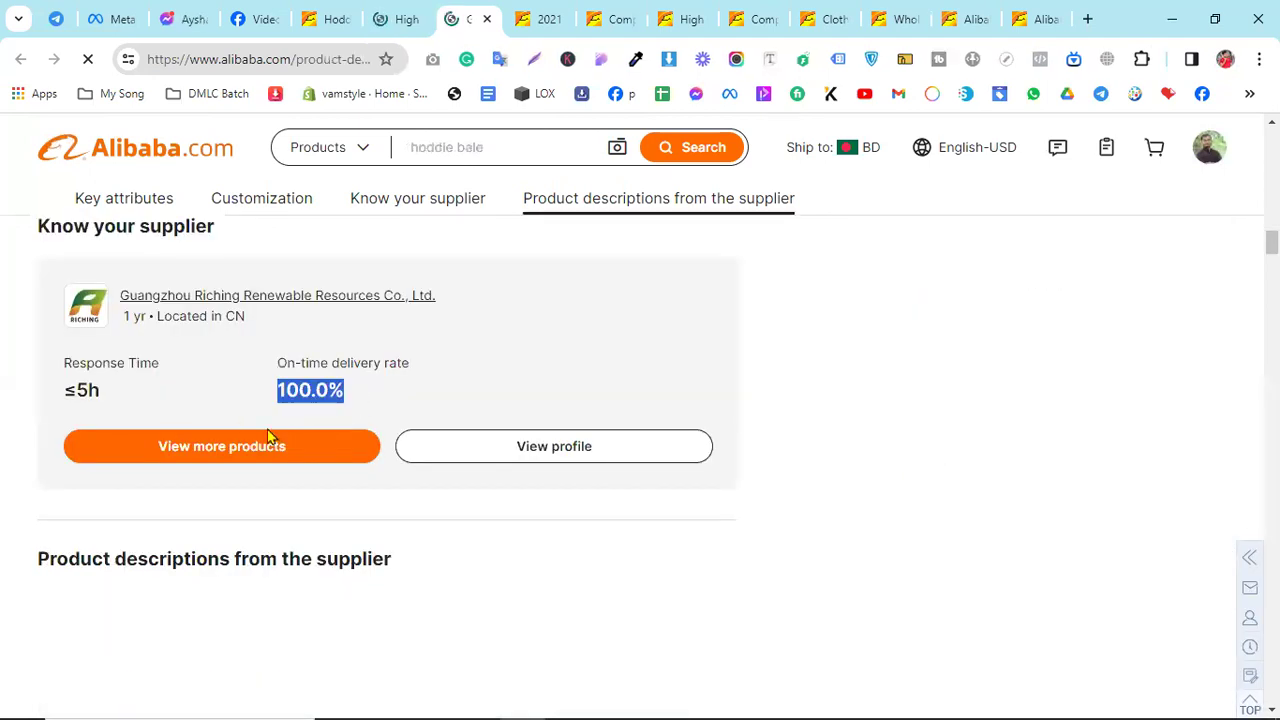
Open Guangzhou Riching's supplier profile and check its response time, response rate and company overview
{"action": "left_click", "coordinate": [482, 448]}
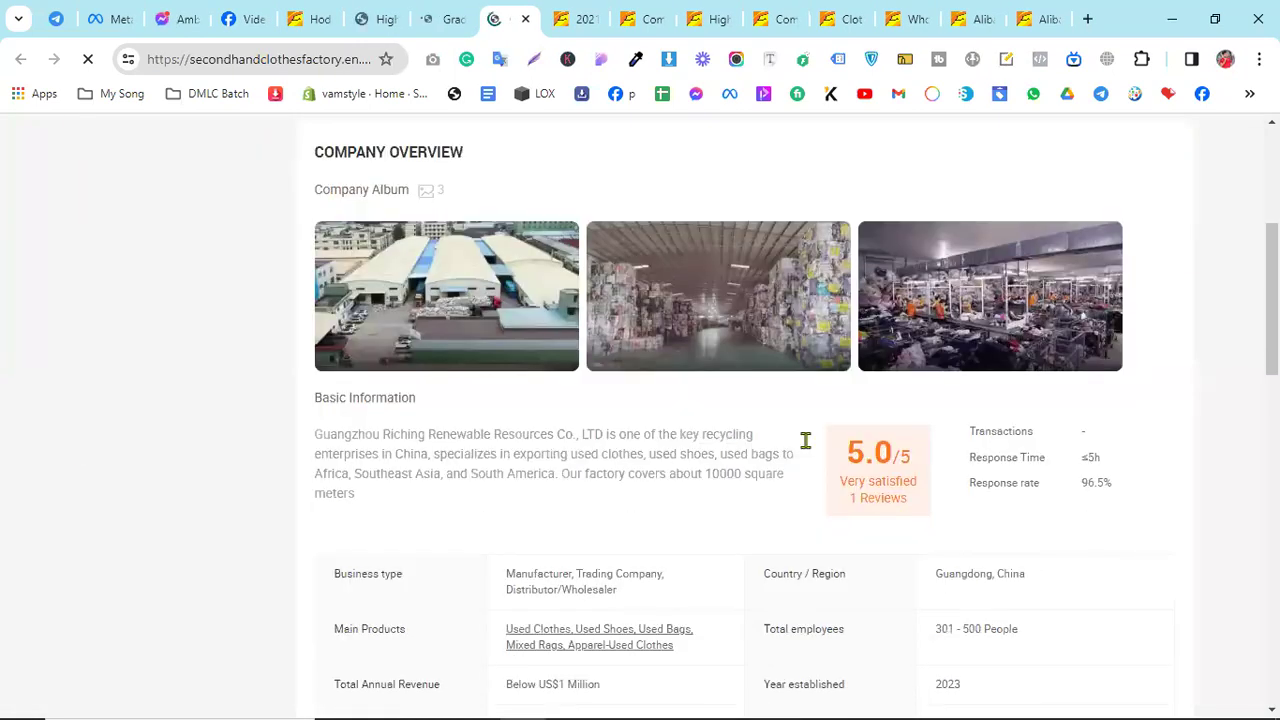
{"action": "double_click", "coordinate": [1125, 488]}
{"action": "left_click_drag", "start_coordinate": [1097, 520], "coordinate": [1094, 490]}
{"action": "double_click", "coordinate": [1083, 488]}
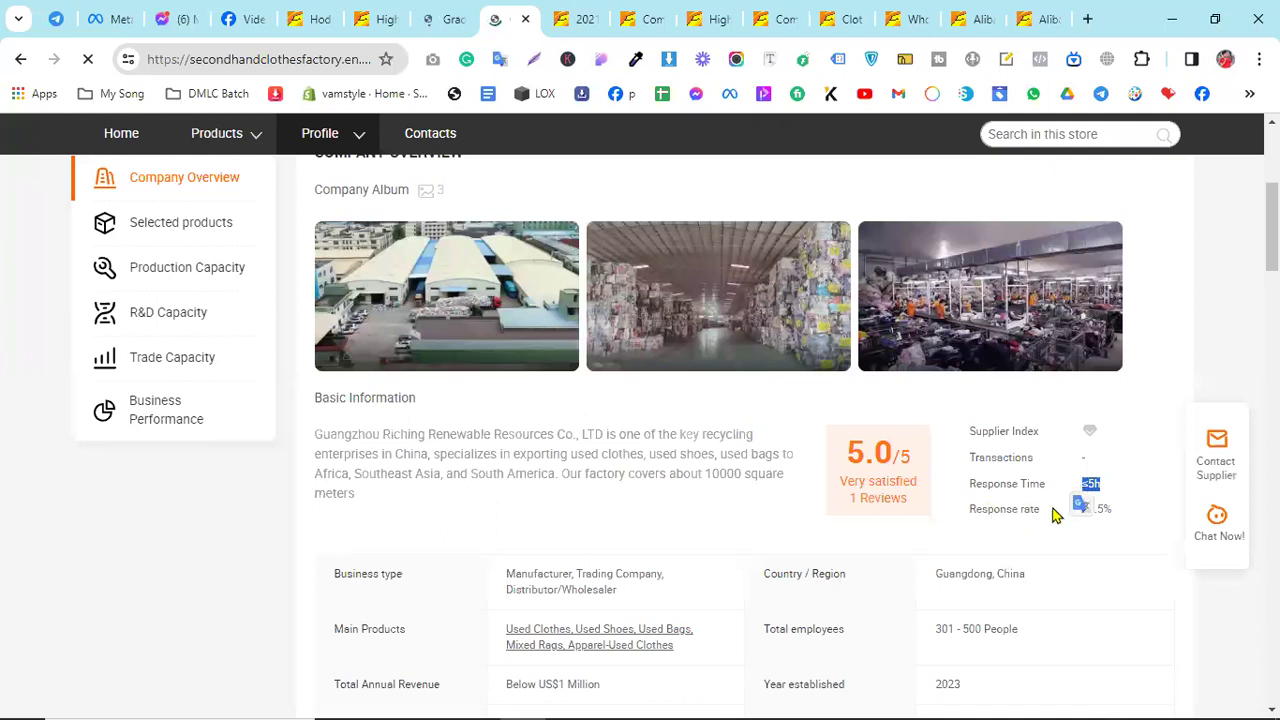
{"action": "left_click_drag", "start_coordinate": [1080, 510], "coordinate": [1113, 510]}
{"action": "scroll", "coordinate": [1030, 510], "scroll_direction": "down", "scroll_amount": 5}
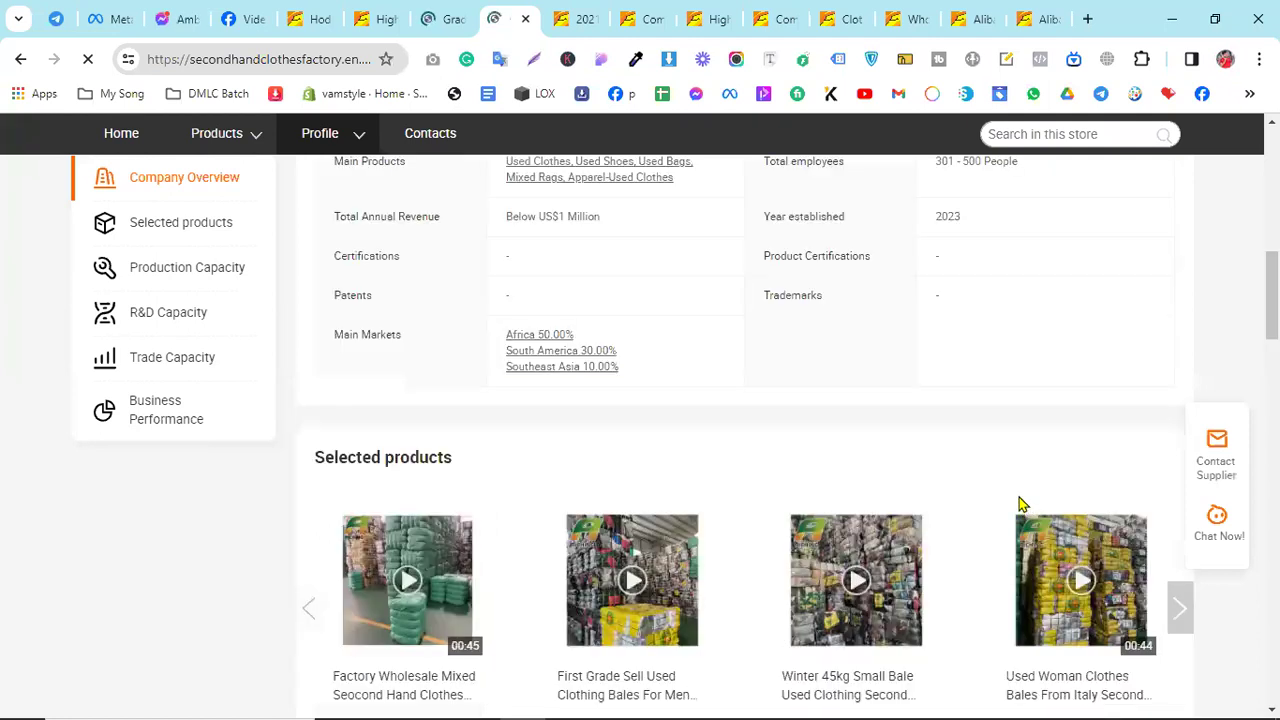
Open the chat window for Riching Used Clothes, close it, and look over the supplier's profile header and company overview
{"action": "scroll", "coordinate": [1005, 435], "scroll_direction": "up", "scroll_amount": 5}
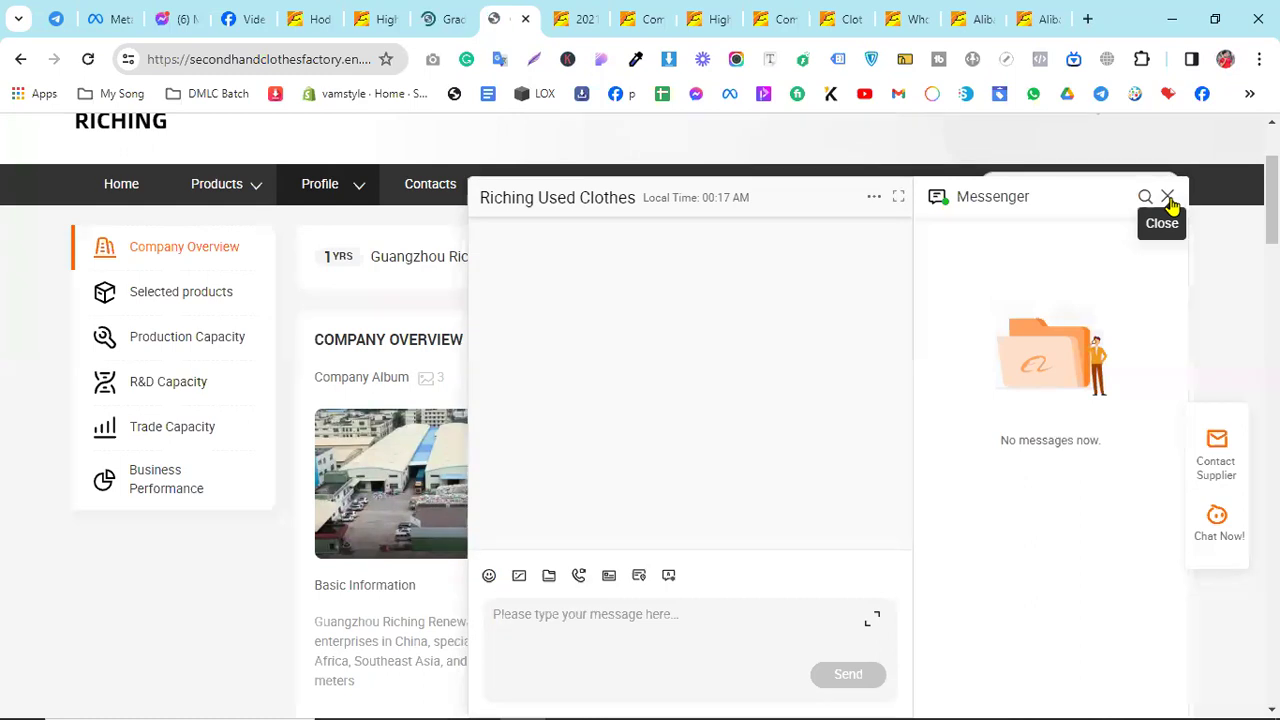
{"action": "left_click", "coordinate": [1168, 198]}
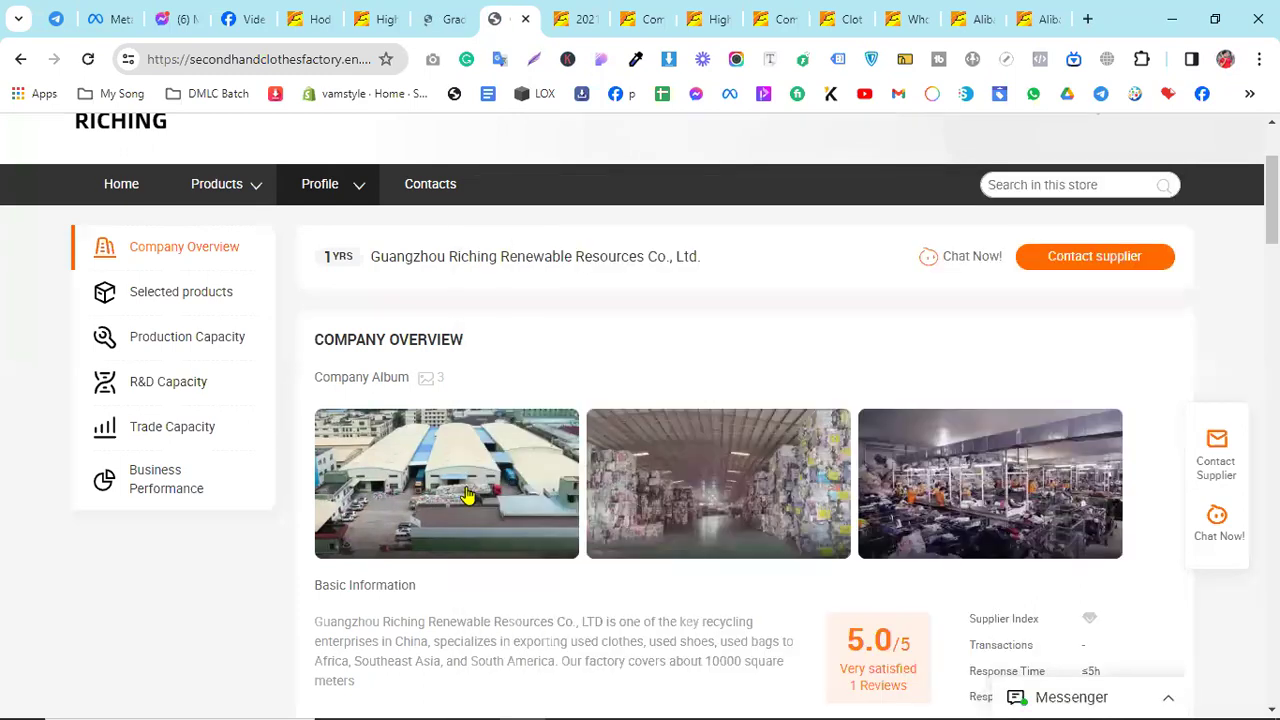
{"action": "scroll", "coordinate": [467, 495], "scroll_direction": "up", "scroll_amount": 2}
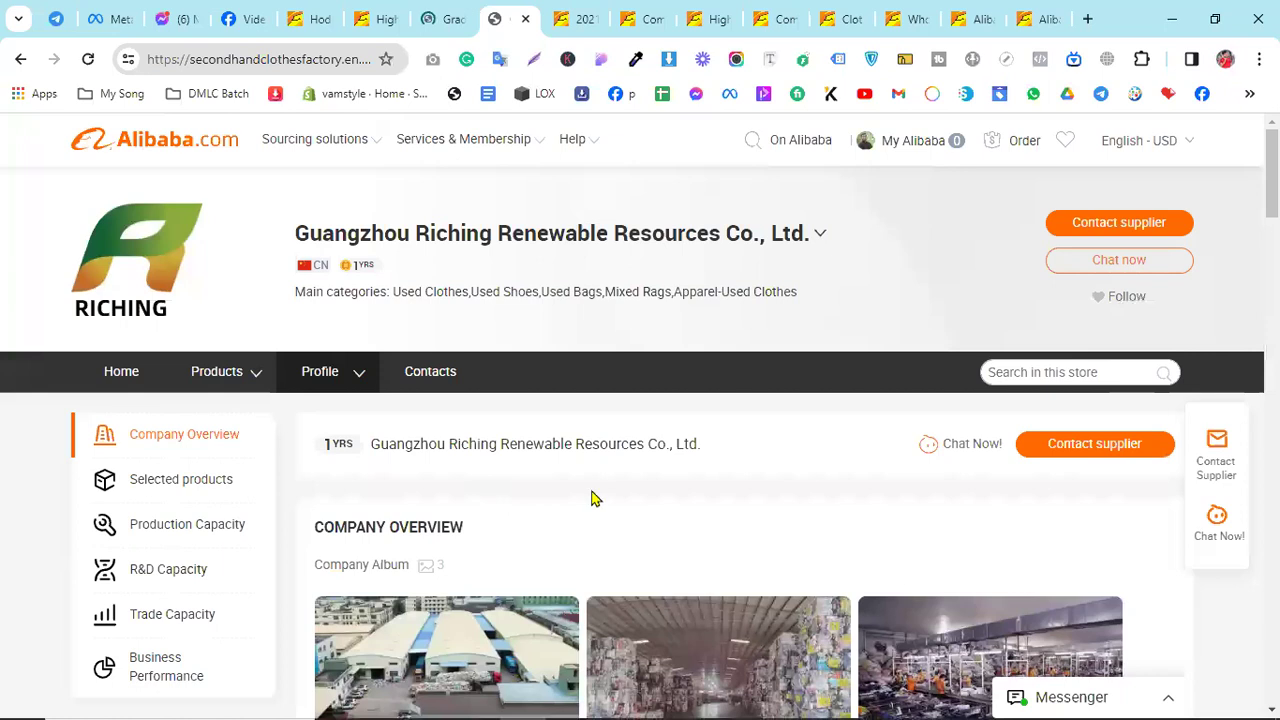
{"action": "scroll", "coordinate": [794, 483], "scroll_direction": "down", "scroll_amount": 2}
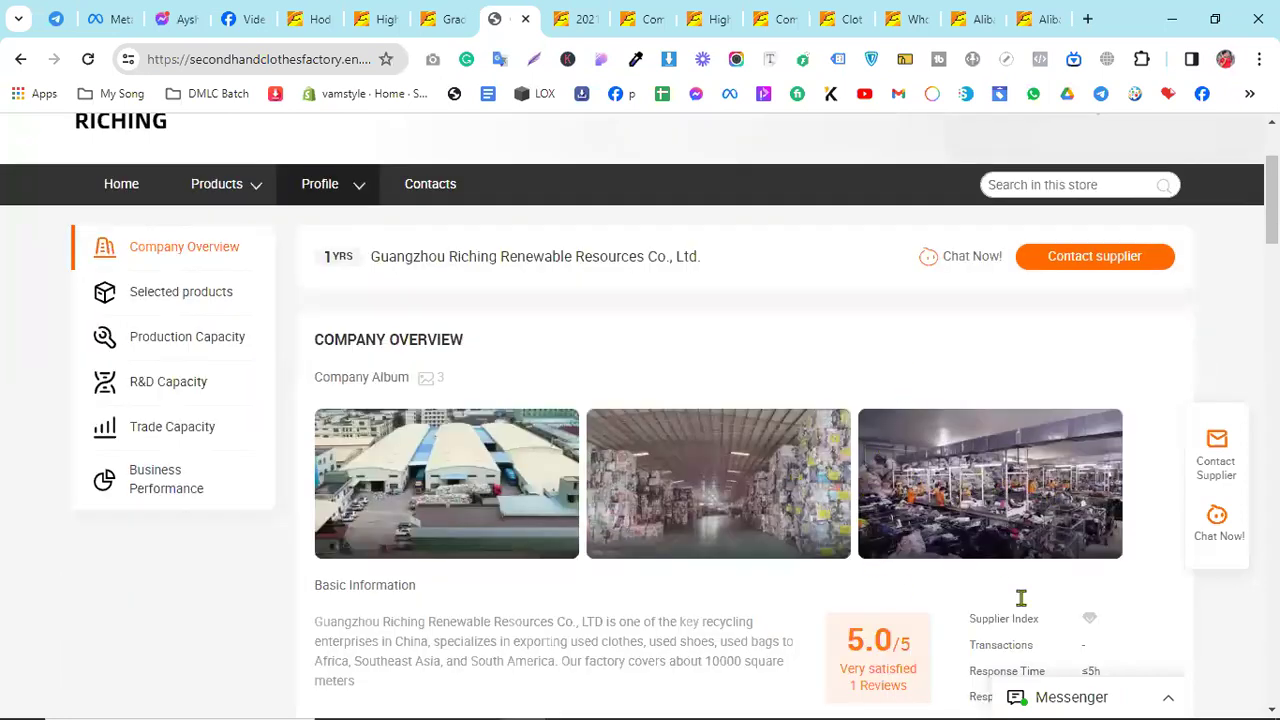
{"action": "scroll", "coordinate": [929, 600], "scroll_direction": "down", "scroll_amount": 1}
{"action": "scroll", "coordinate": [643, 548], "scroll_direction": "up", "scroll_amount": 3}
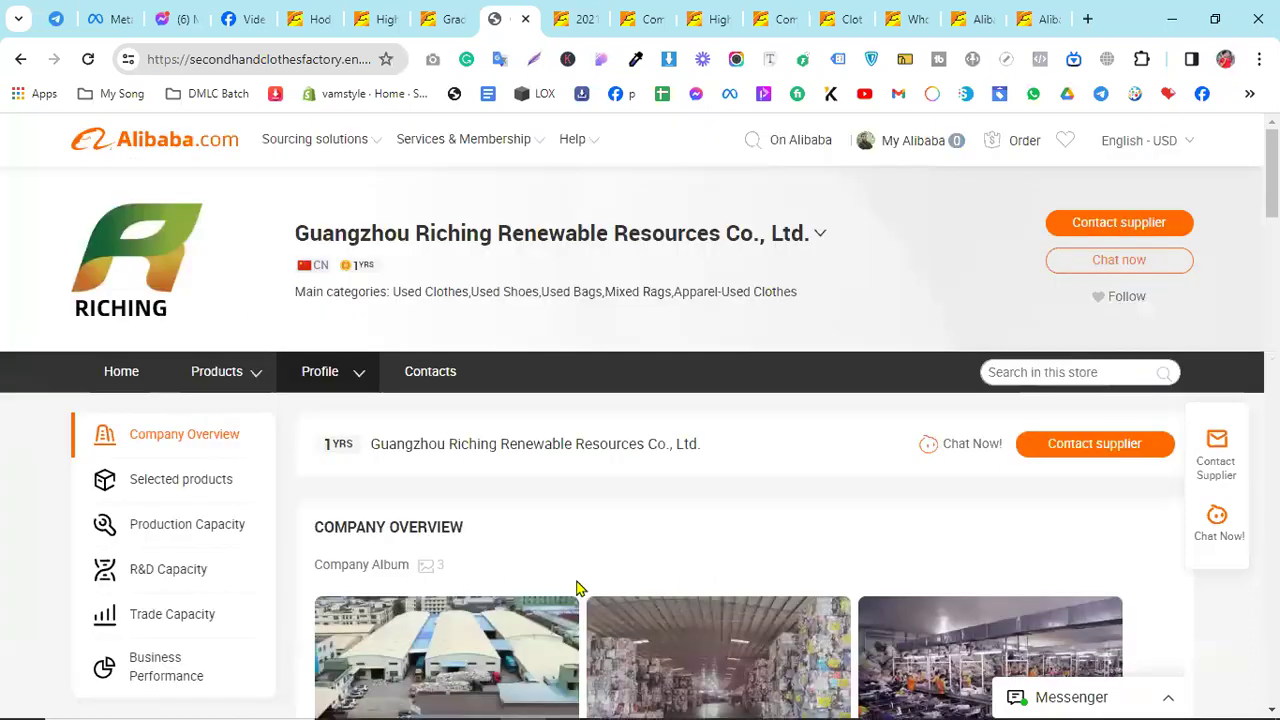
{"action": "right_click", "coordinate": [181, 273]}
{"action": "left_click", "coordinate": [193, 278]}
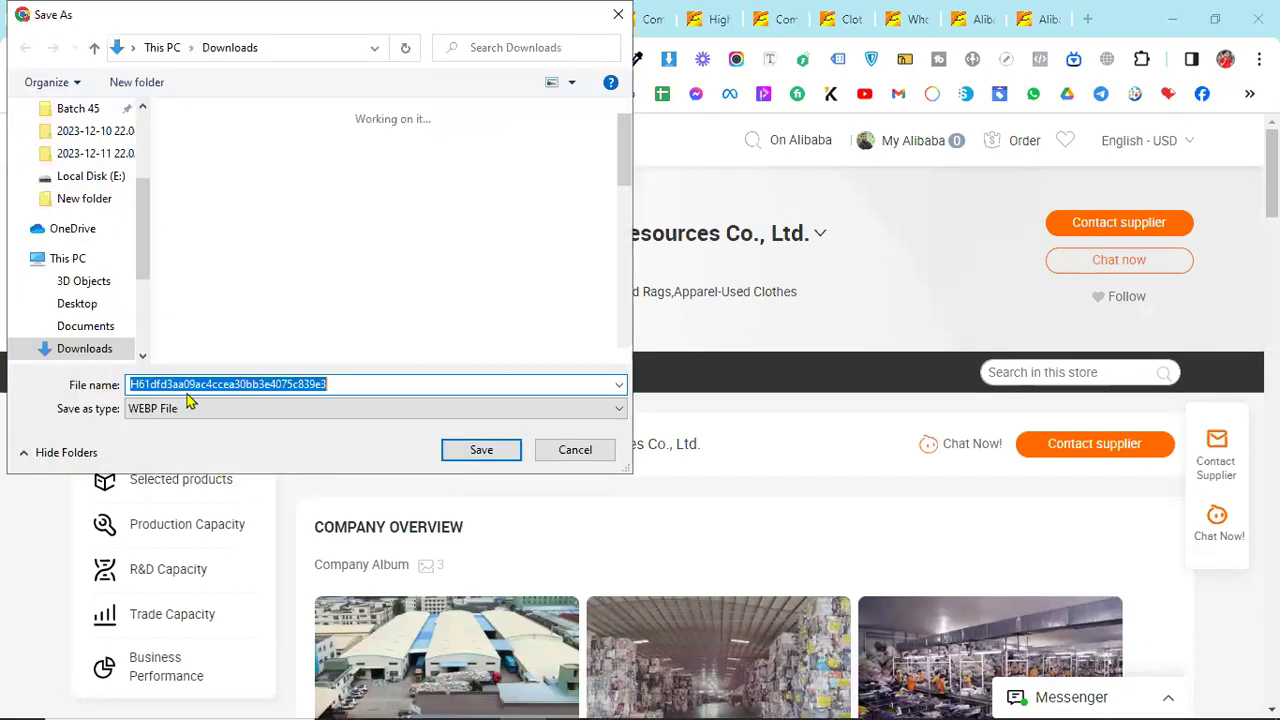
{"action": "left_click", "coordinate": [566, 455]}
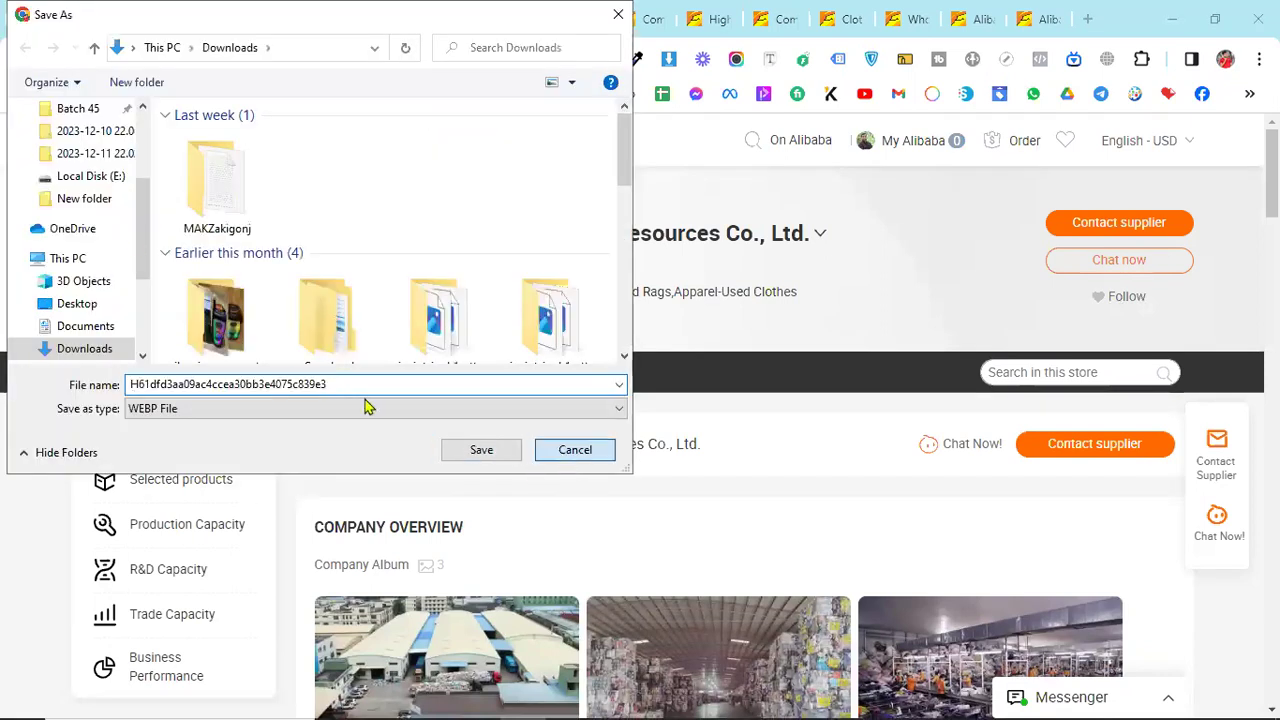
View the RICHING logo image in a new tab, and close that tab
{"action": "right_click", "coordinate": [131, 240]}
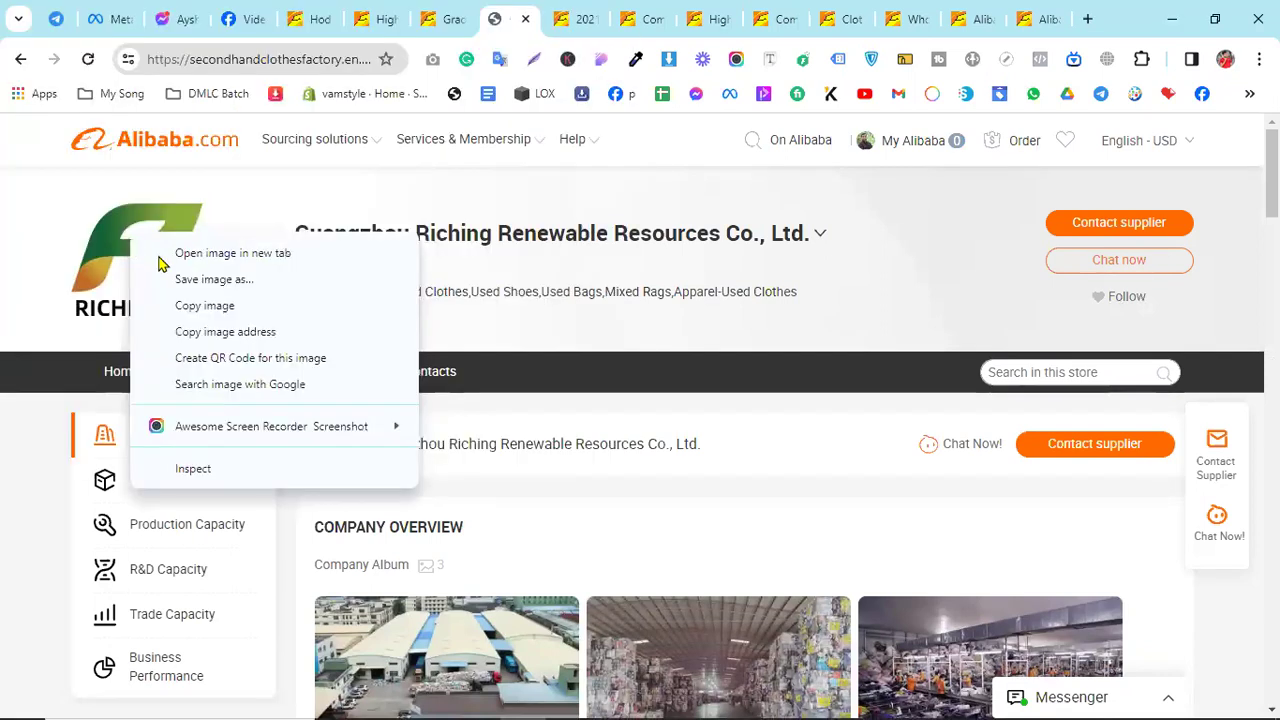
{"action": "key", "text": "Return"}
{"action": "left_click", "coordinate": [538, 19]}
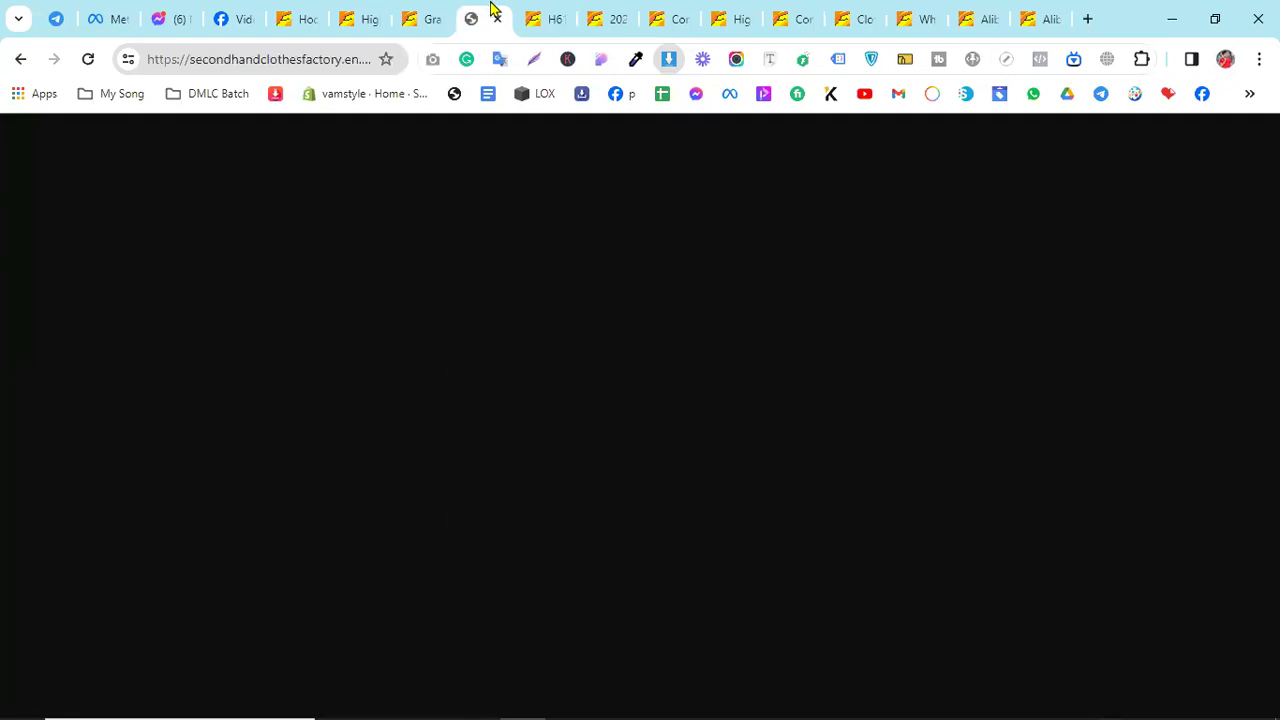
{"action": "key", "text": "ctrl+Tab"}
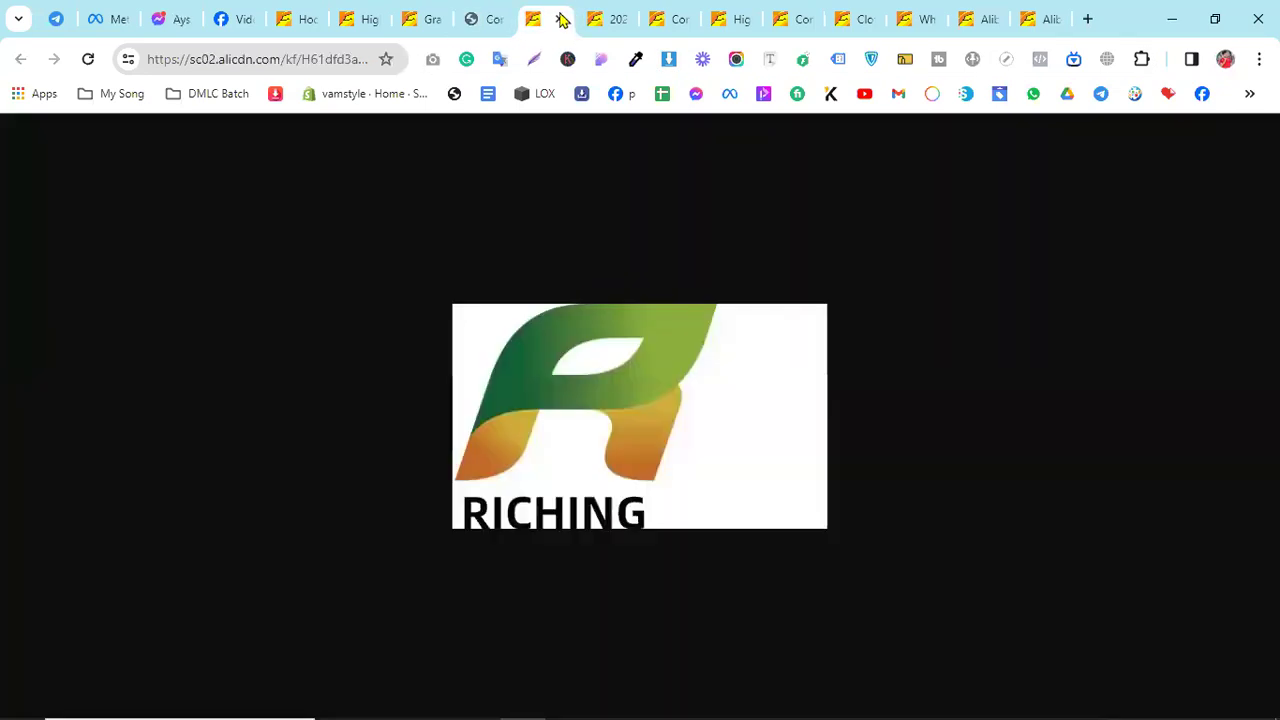
{"action": "key", "text": "ctrl+w"}
Open the supplier's RICHING logo image in a new tab and download it with the image downloader extension
{"action": "right_click", "coordinate": [124, 280]}
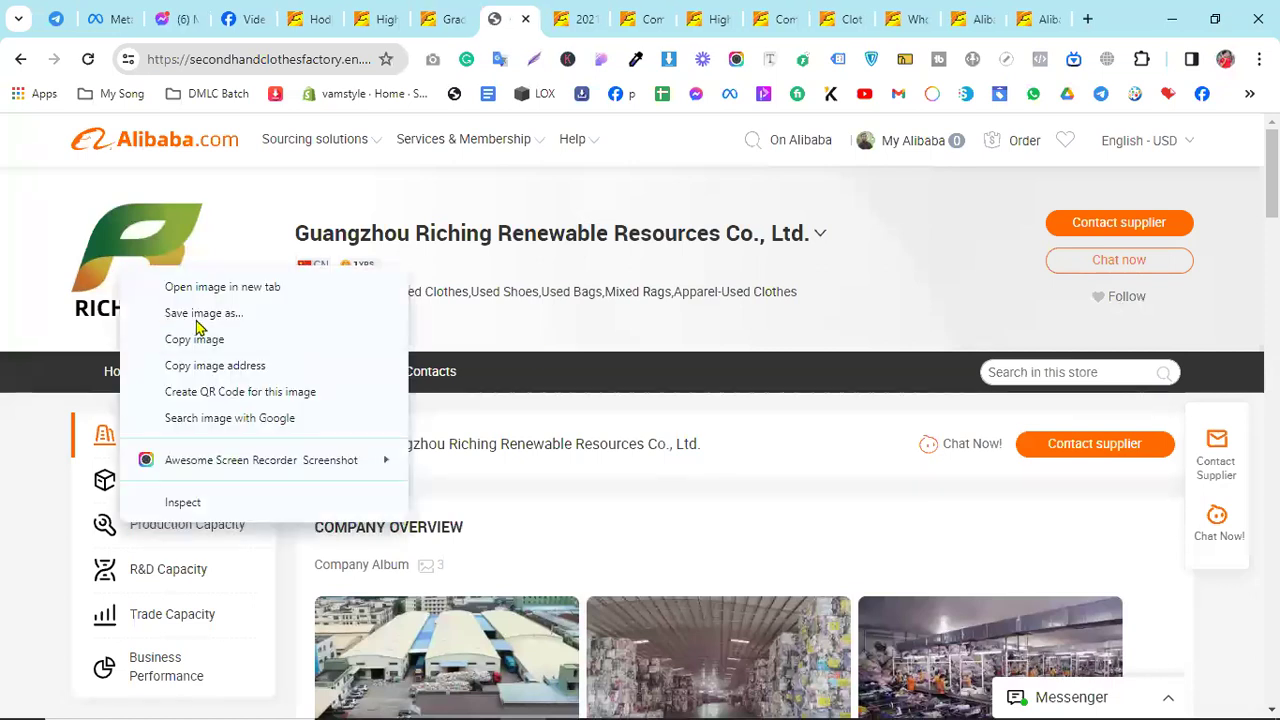
{"action": "left_click", "coordinate": [190, 292]}
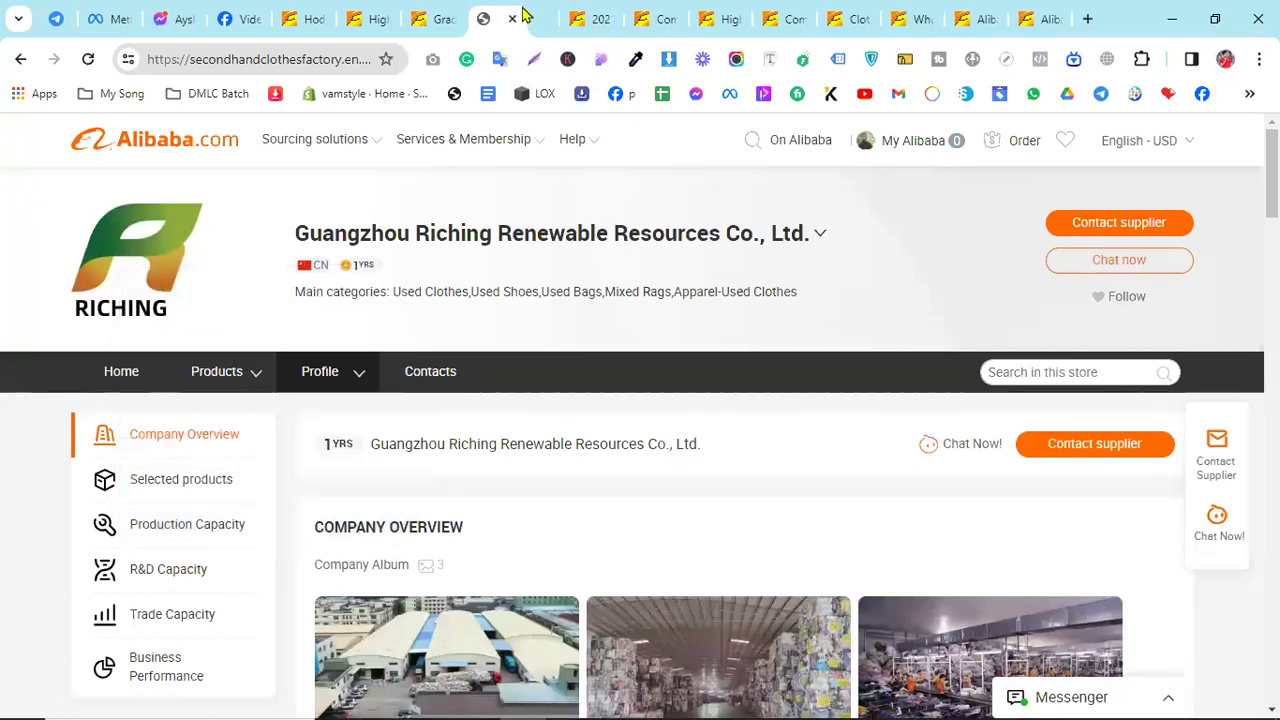
{"action": "key", "text": "ctrl+Tab"}
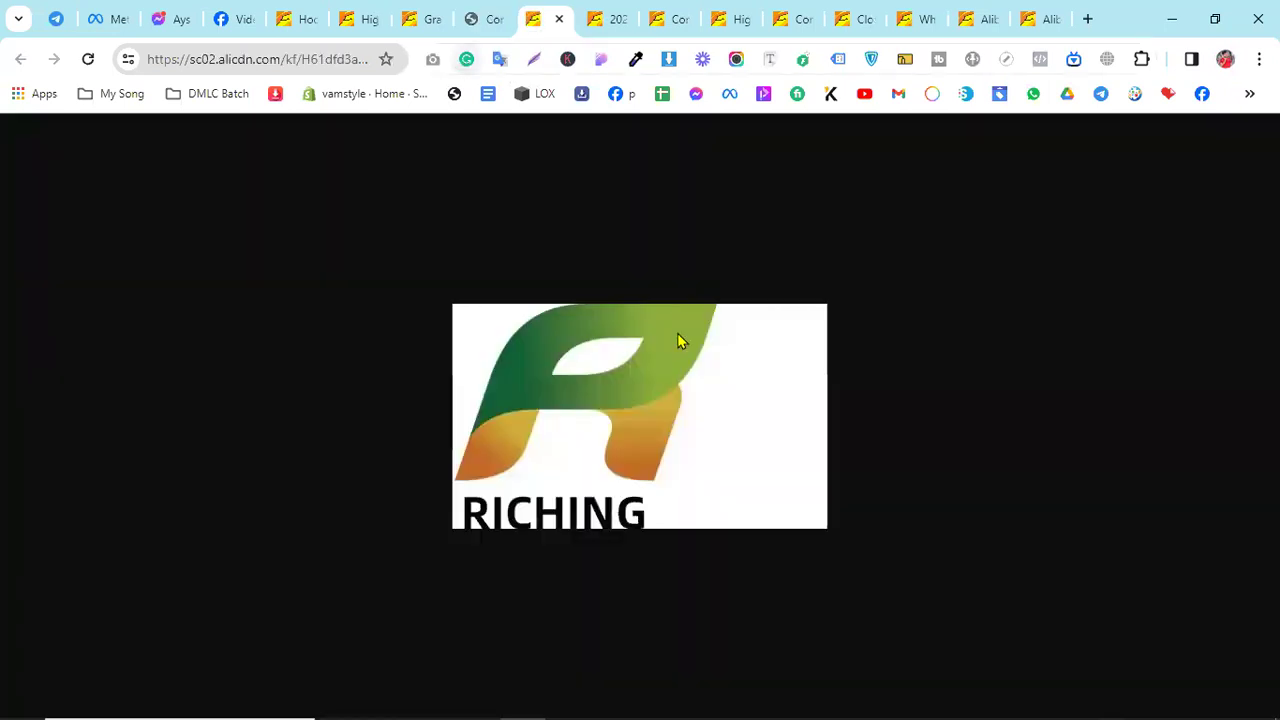
{"action": "left_click", "coordinate": [670, 59]}
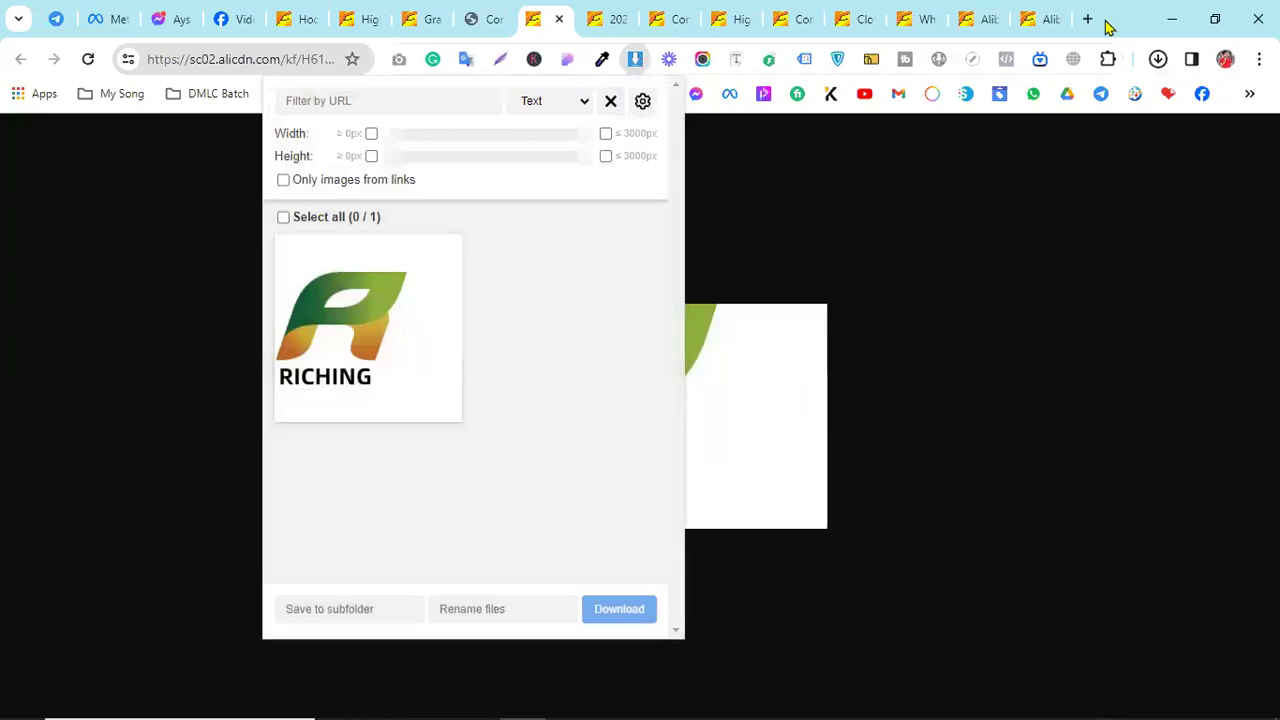
Run a Google Lens image search in a new tab using the downloaded RICHING logo file
{"action": "key", "text": "ctrl+t"}
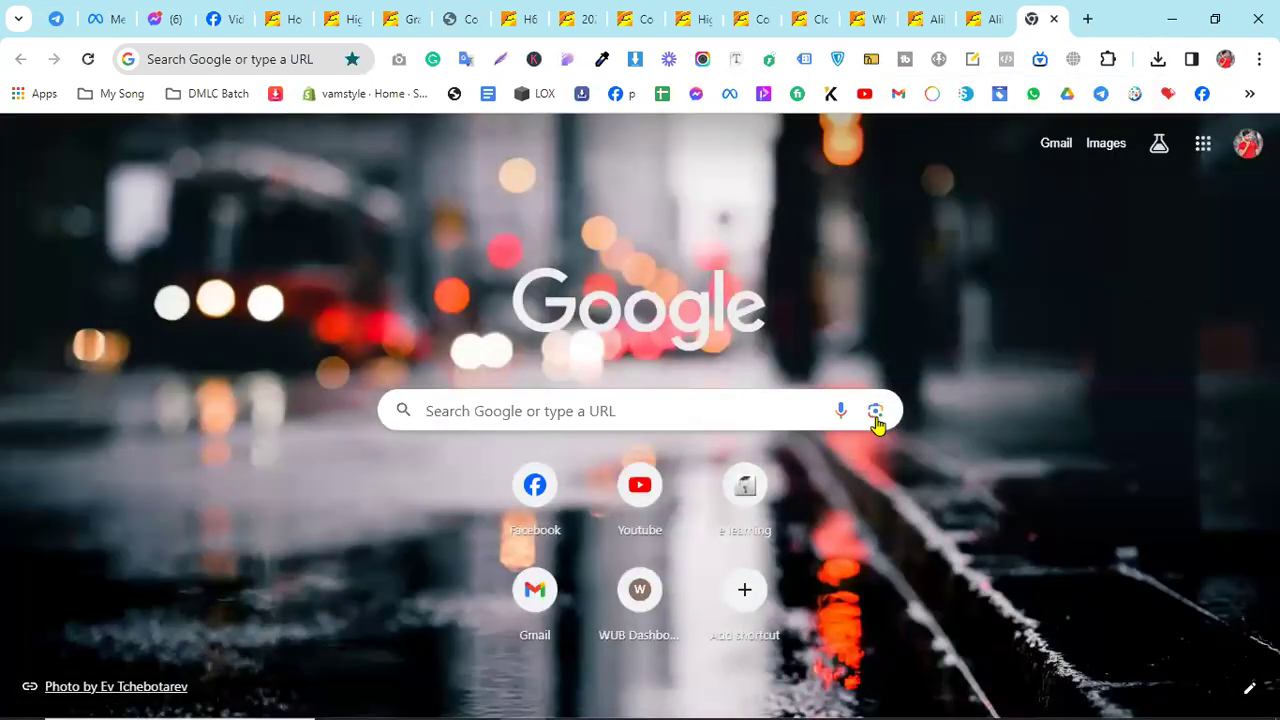
{"action": "left_click", "coordinate": [875, 413]}
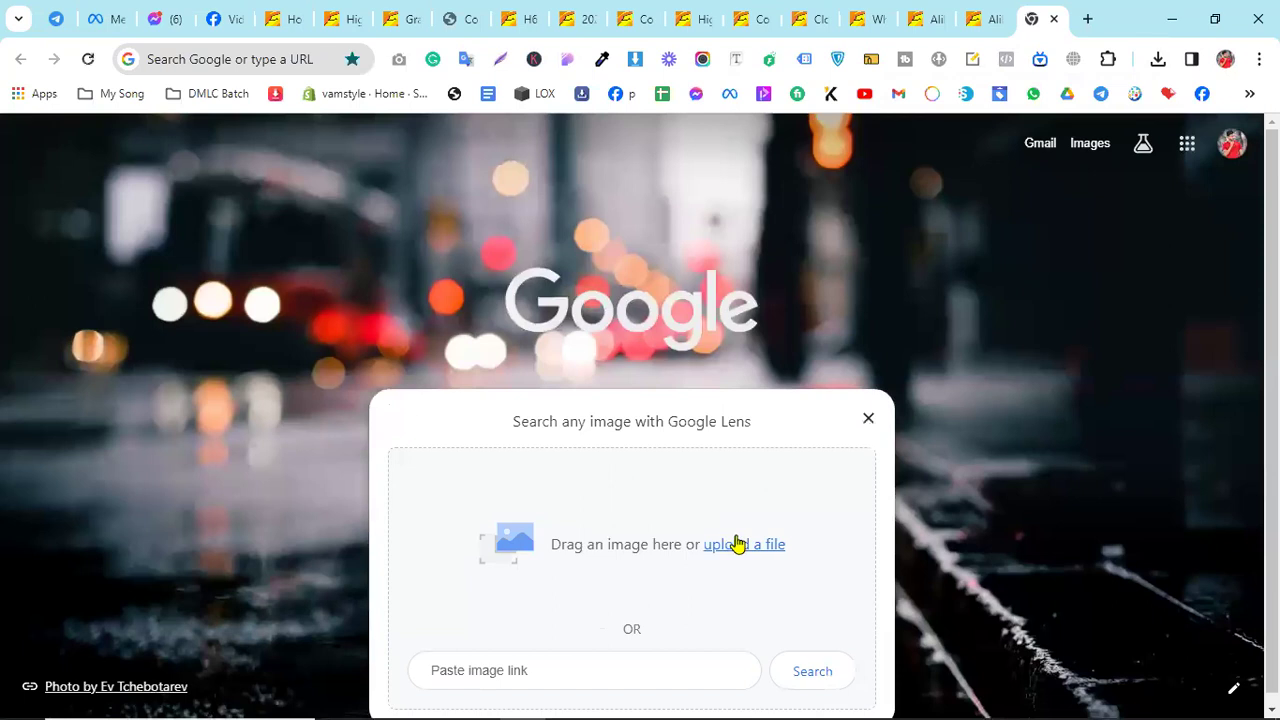
{"action": "left_click", "coordinate": [738, 549]}
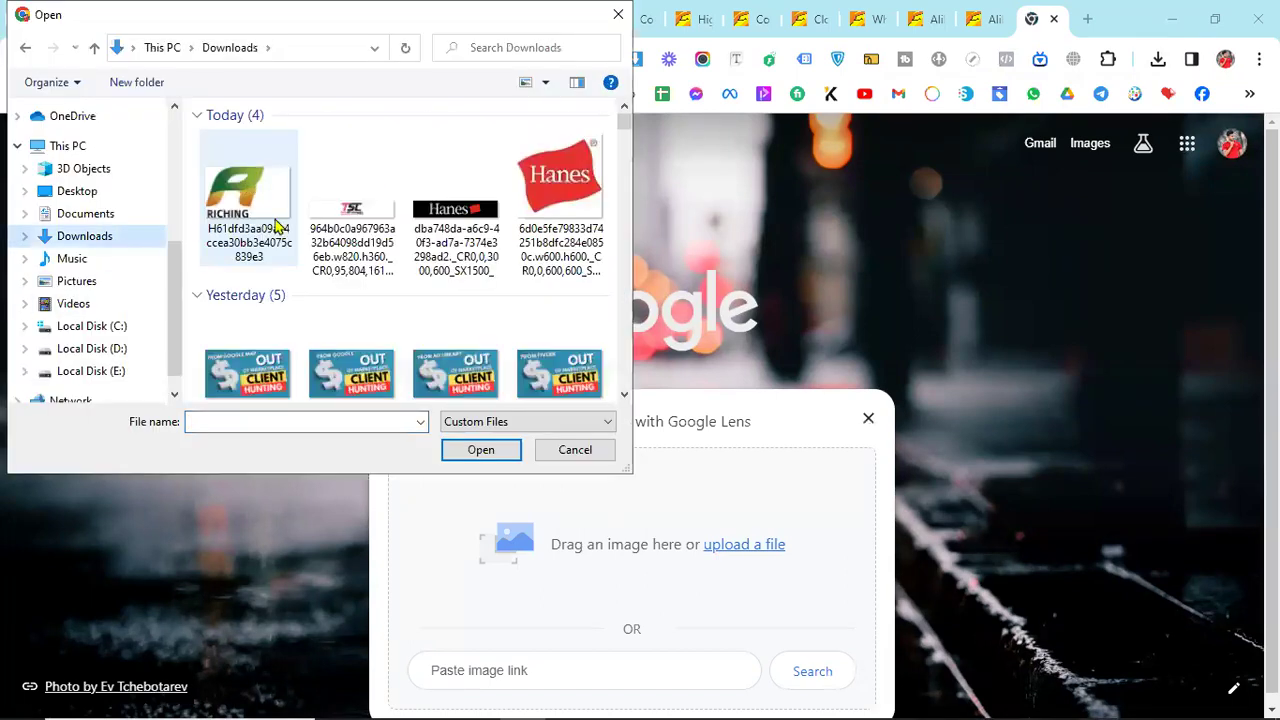
{"action": "left_click", "coordinate": [272, 220]}
{"action": "left_click", "coordinate": [481, 450]}
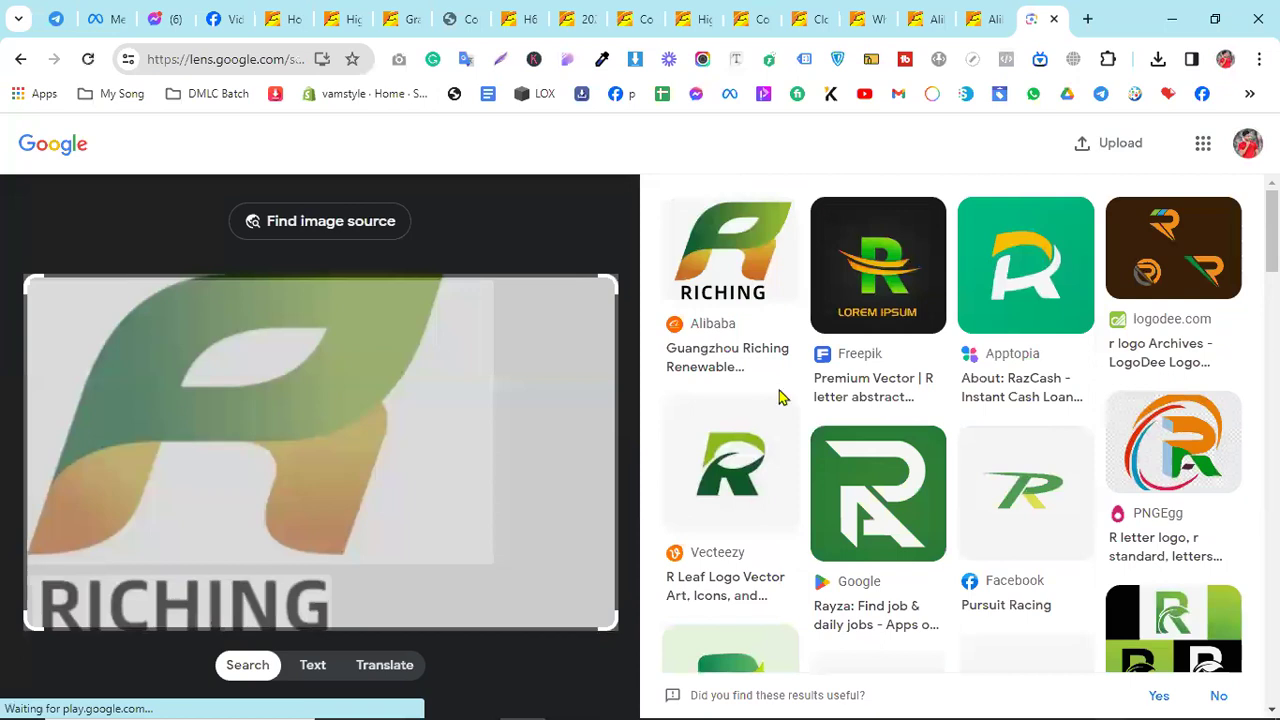
Examine the visual matches for the RICHING logo for the supplier's presence on other sites, and close the results tab
{"action": "scroll", "coordinate": [1020, 437], "scroll_direction": "down", "scroll_amount": 2}
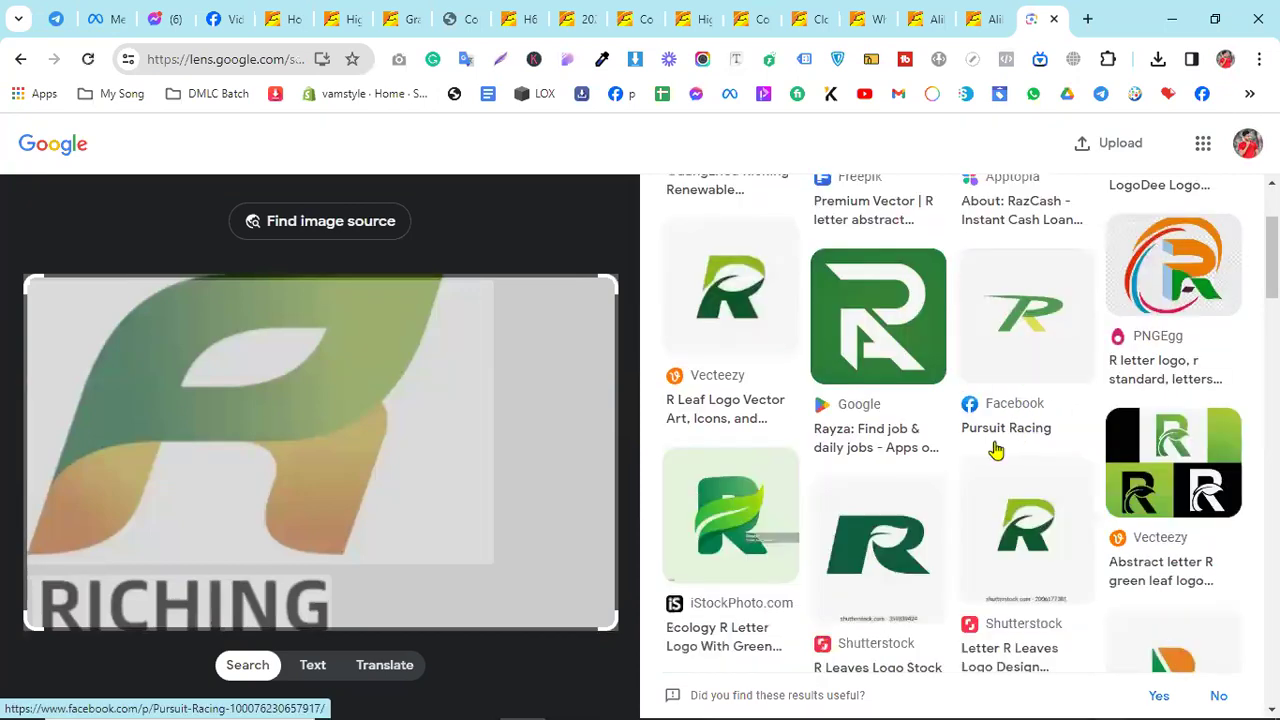
{"action": "scroll", "coordinate": [994, 449], "scroll_direction": "down", "scroll_amount": 1}
{"action": "scroll", "coordinate": [1037, 445], "scroll_direction": "down", "scroll_amount": 3}
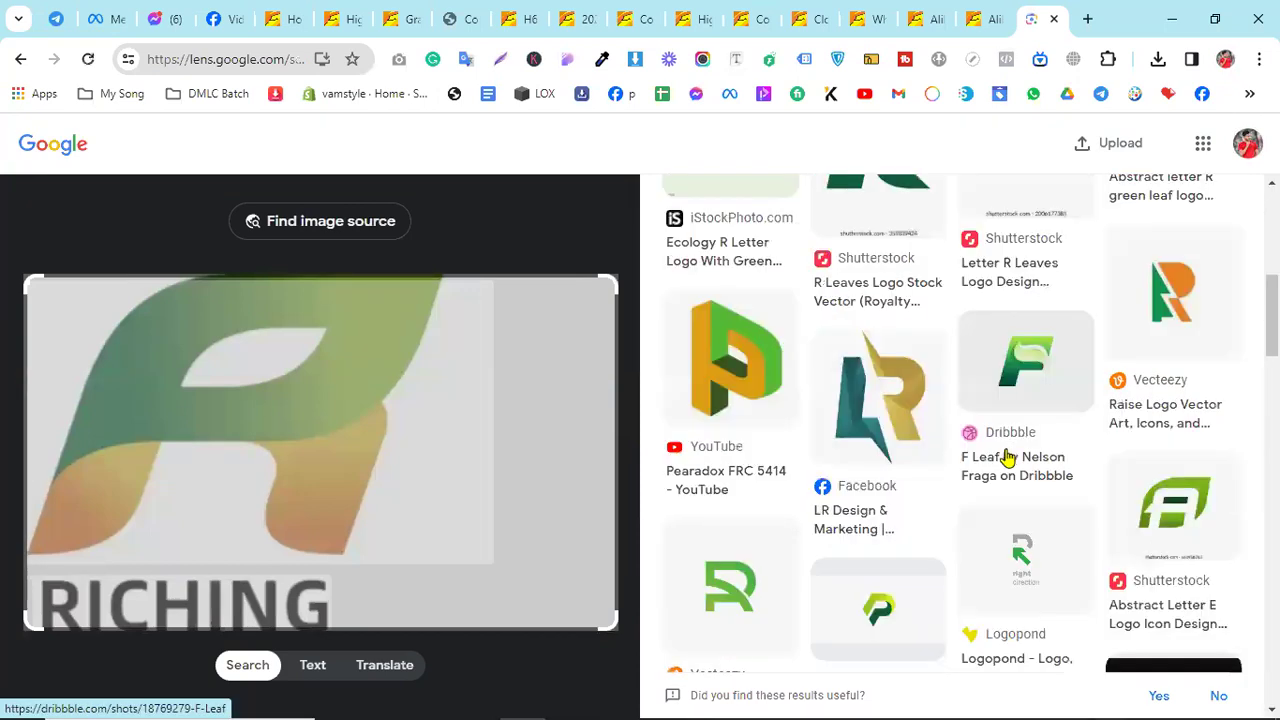
{"action": "scroll", "coordinate": [1006, 450], "scroll_direction": "down", "scroll_amount": 2}
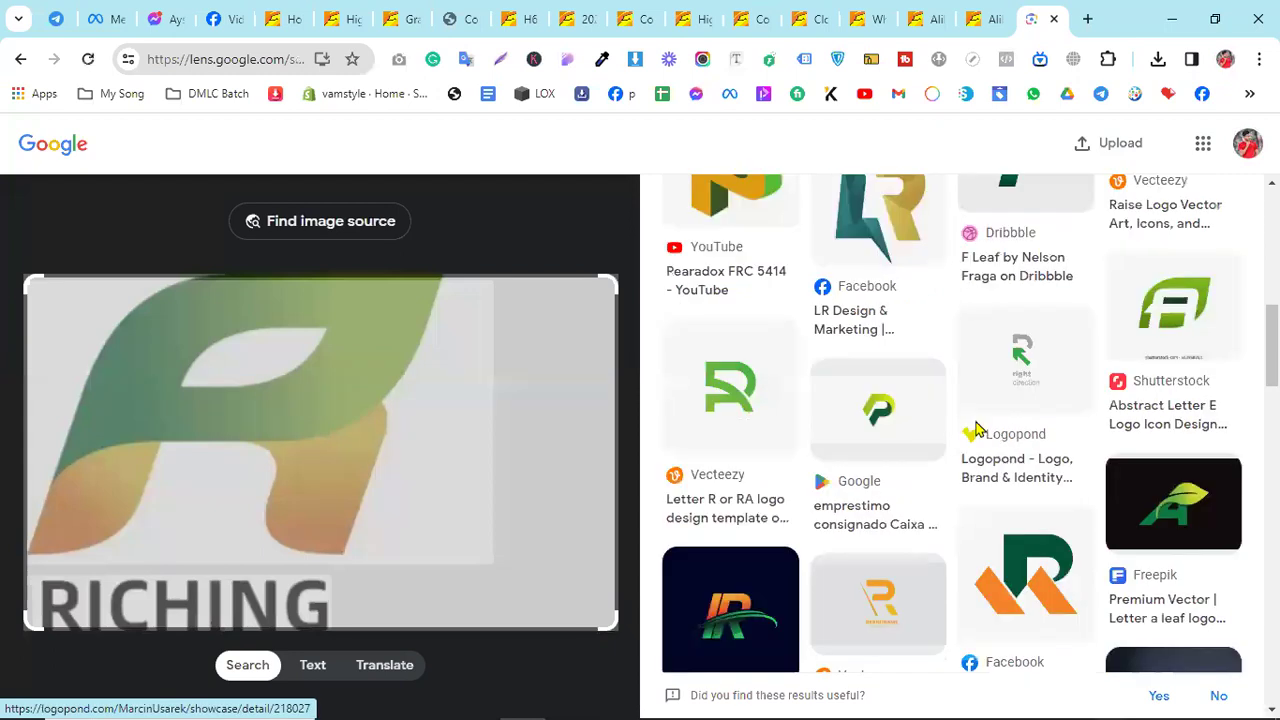
{"action": "scroll", "coordinate": [980, 430], "scroll_direction": "down", "scroll_amount": 3}
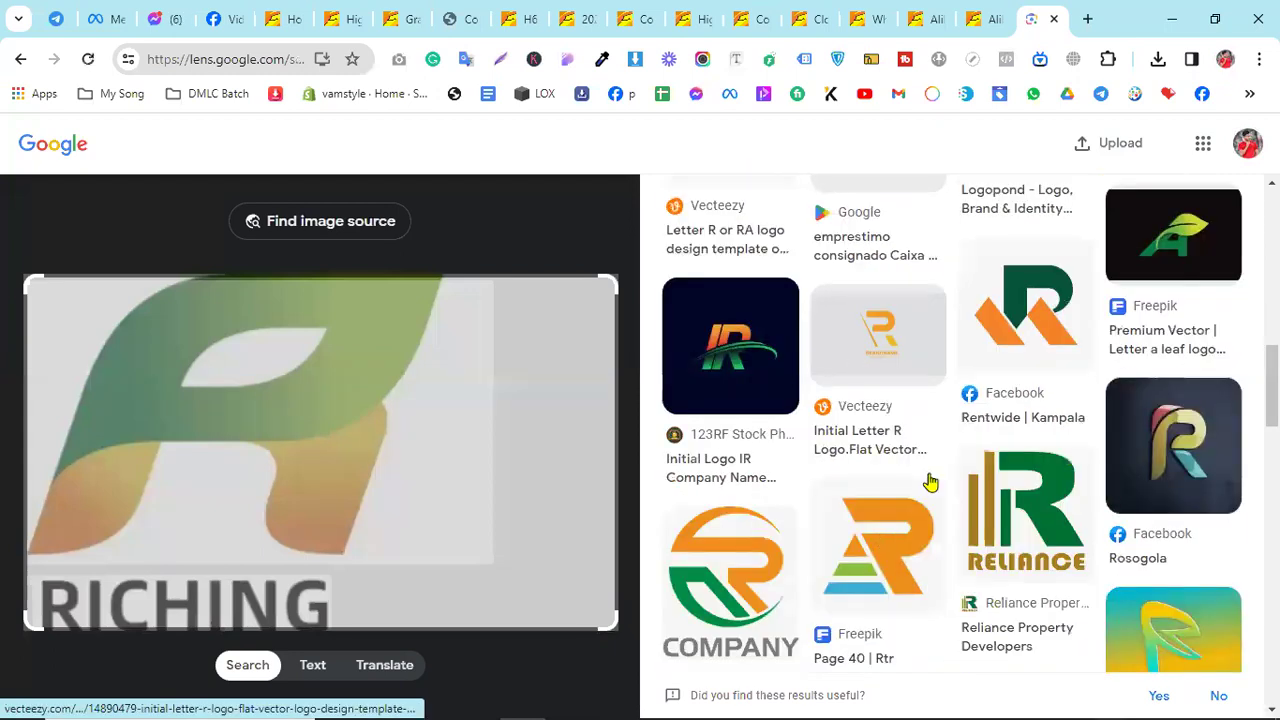
{"action": "scroll", "coordinate": [930, 478], "scroll_direction": "down", "scroll_amount": 2}
{"action": "scroll", "coordinate": [966, 417], "scroll_direction": "down", "scroll_amount": 3}
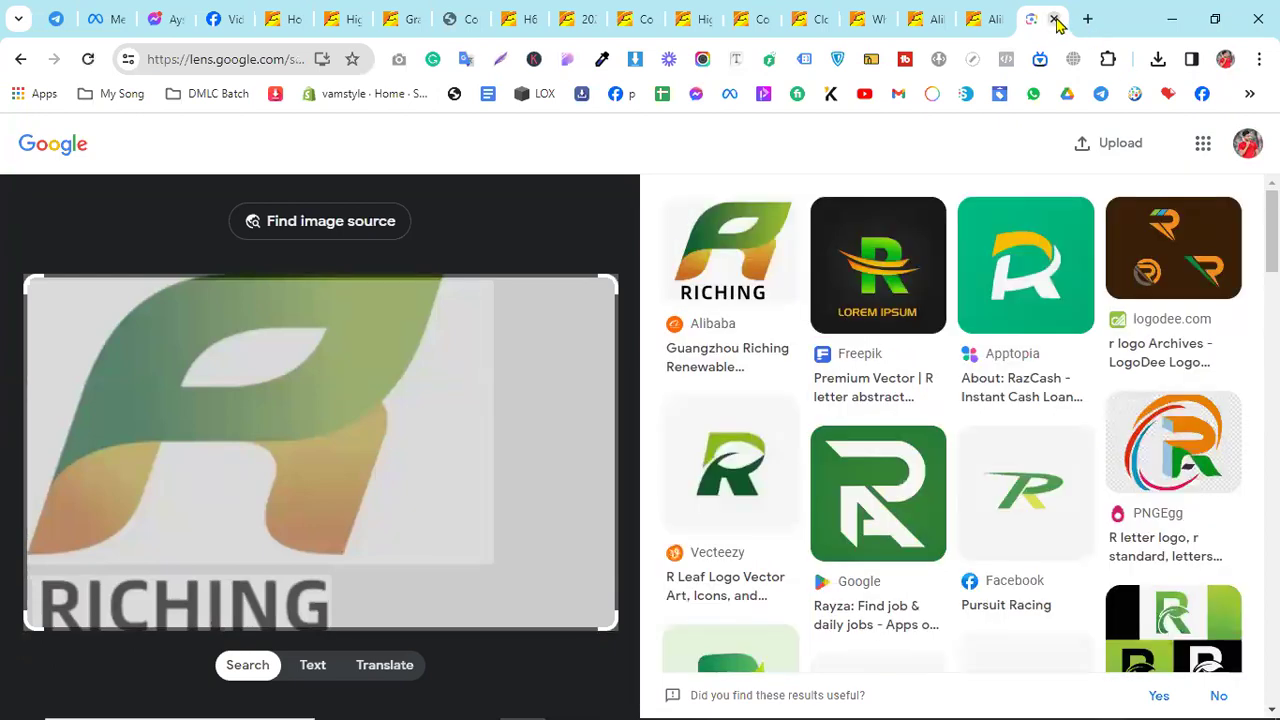
{"action": "key", "text": "ctrl+w"}
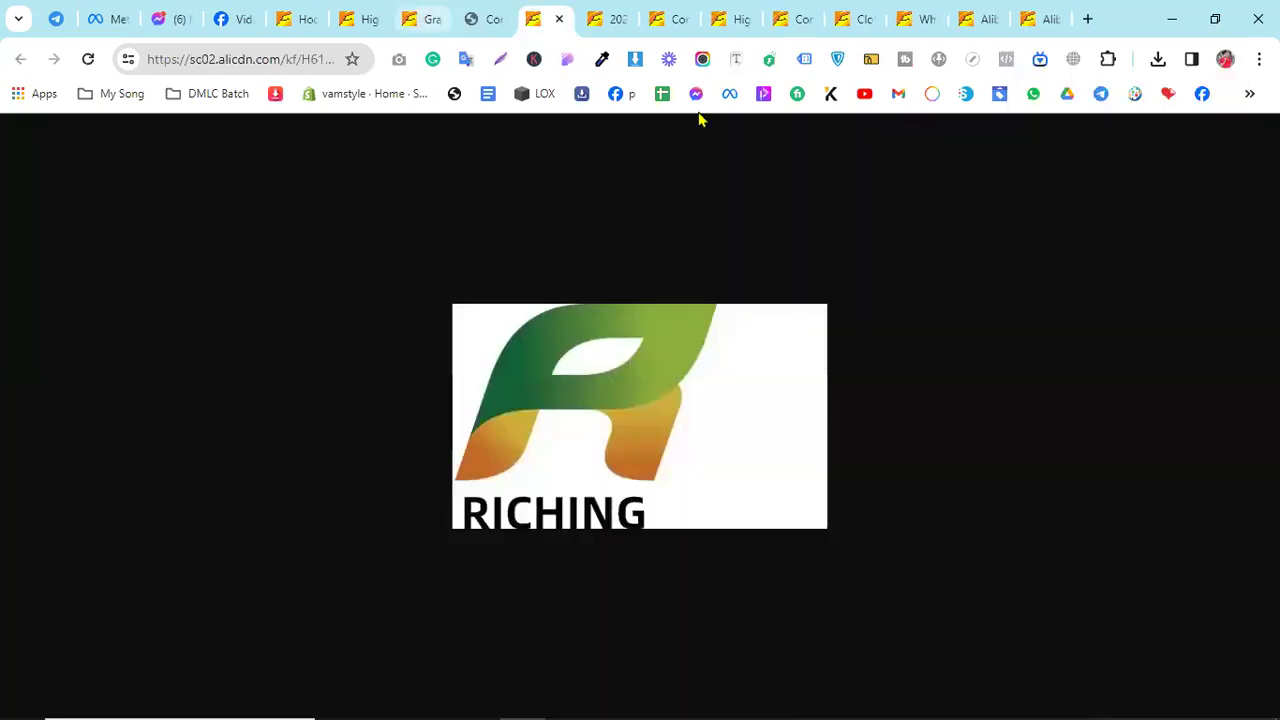
Return to Guangzhou Riching's Alibaba product page and look over the supplier details, review ratings and customer review
{"action": "key", "text": "ctrl+shift+Tab"}
{"action": "key", "text": "ctrl+shift+Tab"}
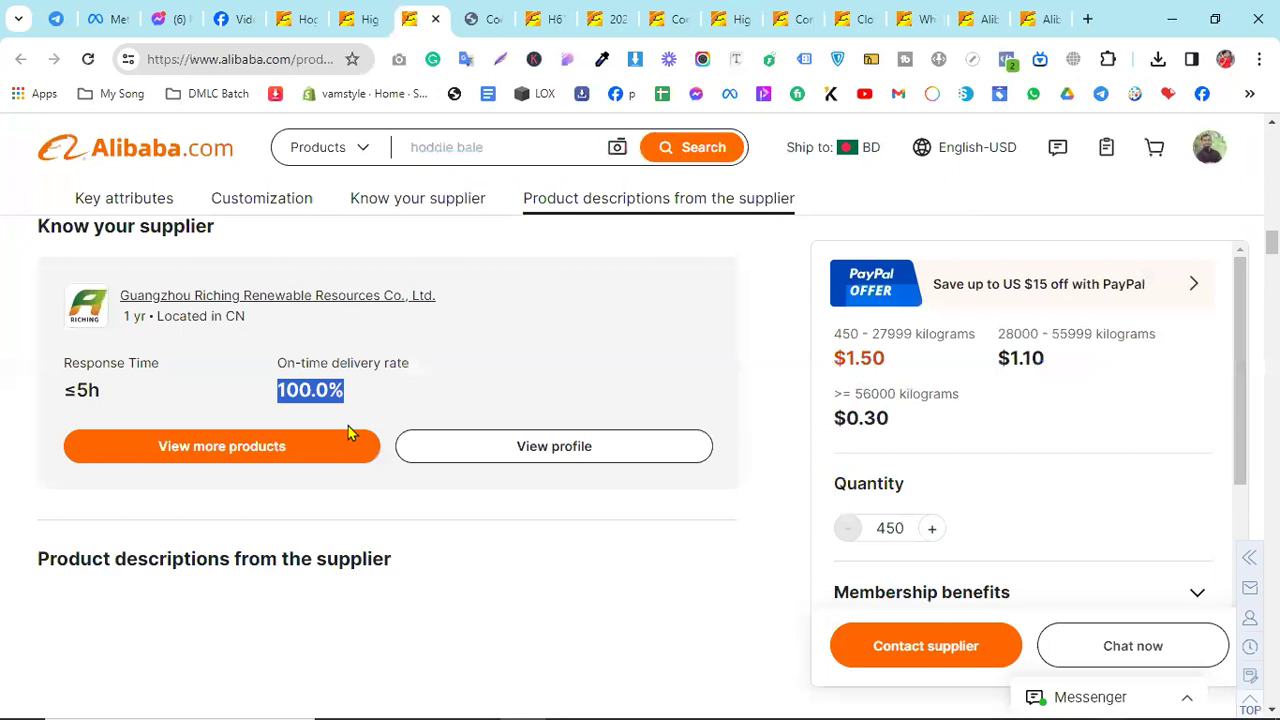
{"action": "left_click", "coordinate": [700, 355]}
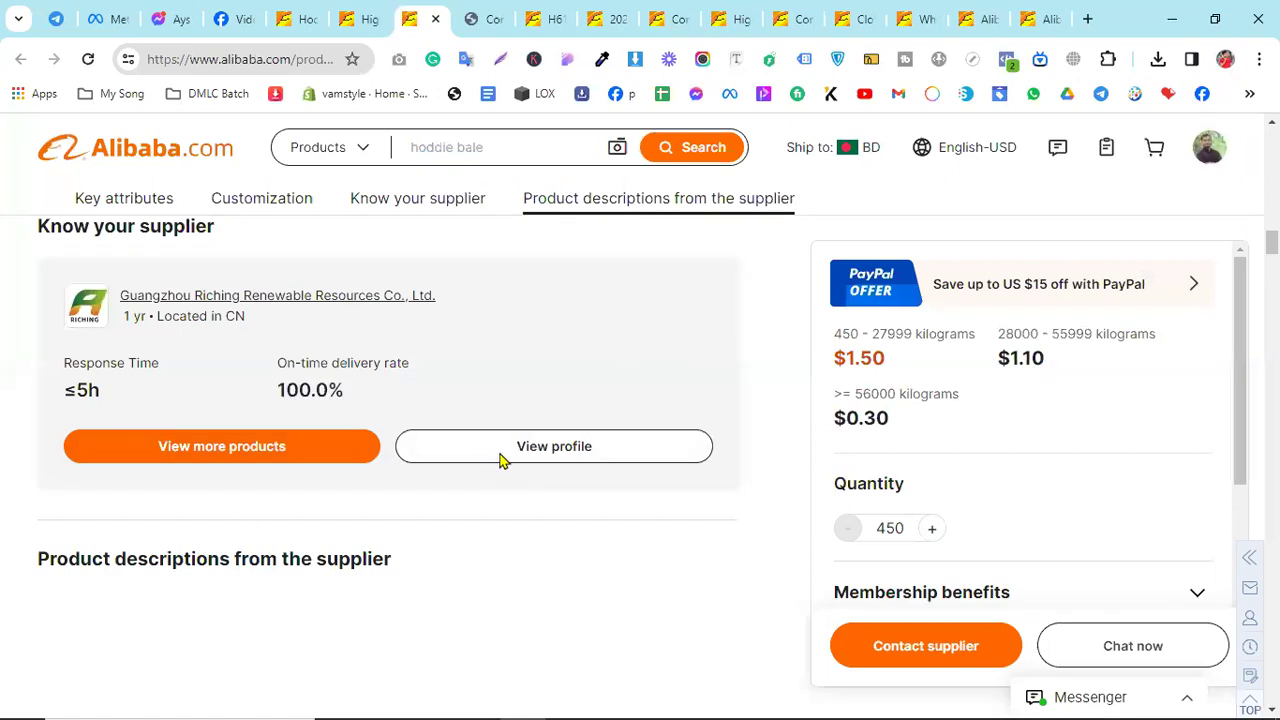
{"action": "scroll", "coordinate": [500, 455], "scroll_direction": "up", "scroll_amount": 4}
{"action": "scroll", "coordinate": [497, 420], "scroll_direction": "up", "scroll_amount": 2}
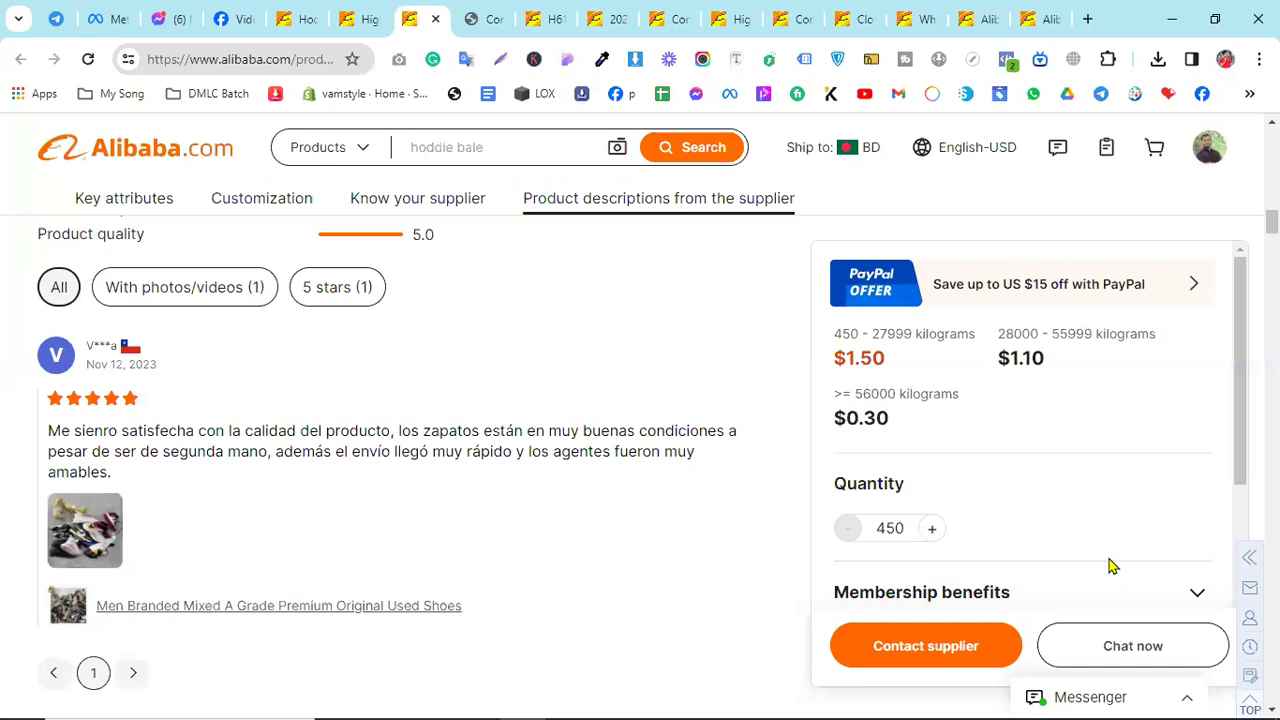
{"action": "scroll", "coordinate": [1110, 600], "scroll_direction": "up", "scroll_amount": 1}
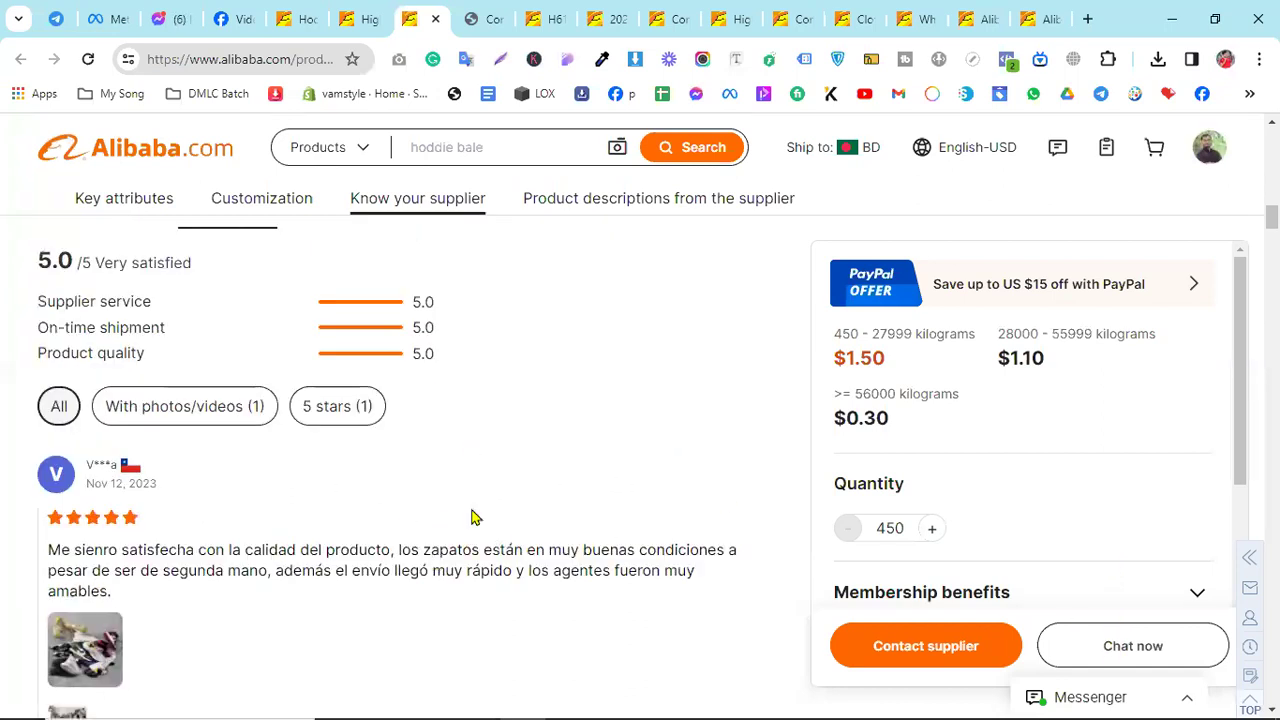
Open Alibaba's product search with its recent and recommended searches
{"action": "left_click", "coordinate": [437, 147]}
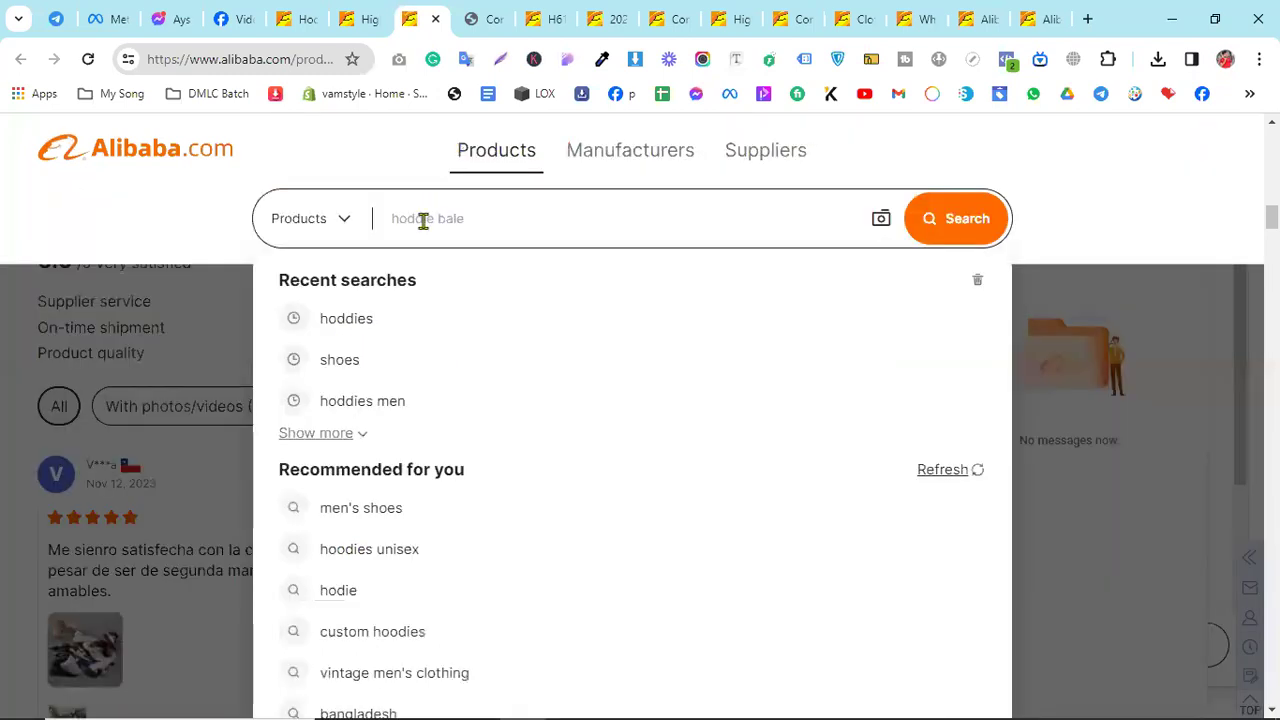